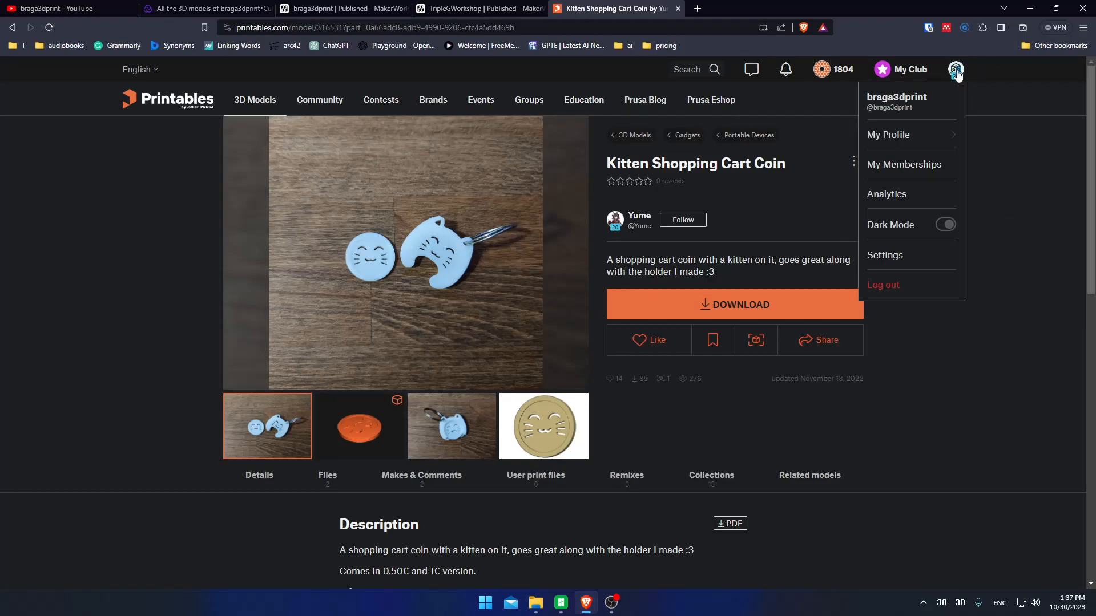
Open your own Printables profile, view its exclusive models and check the Club membership offer.
left_click(896, 137)
left_click(904, 129)
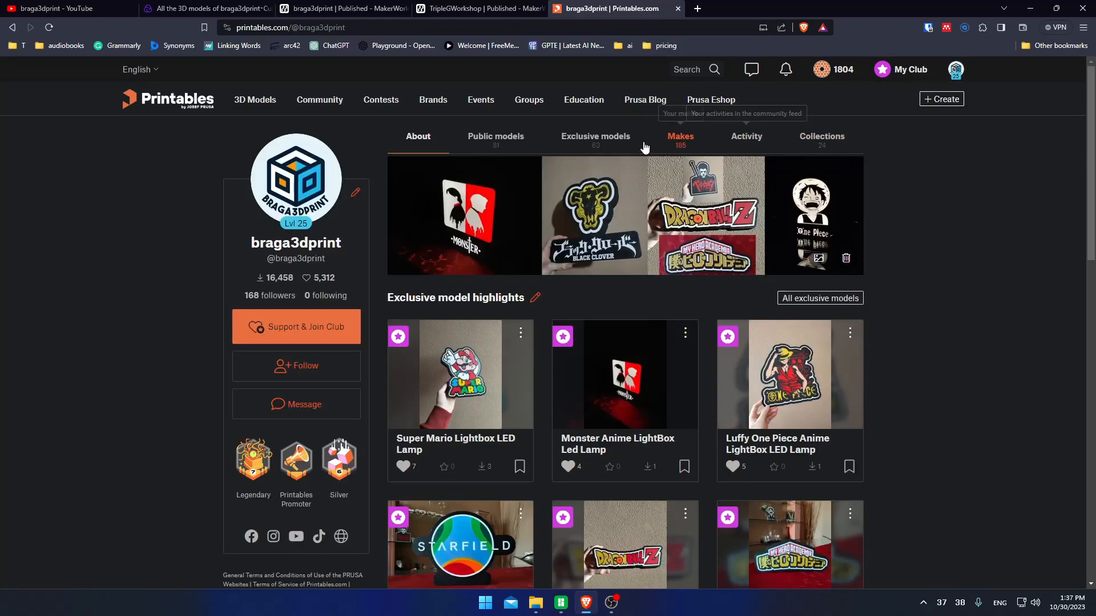
left_click(595, 138)
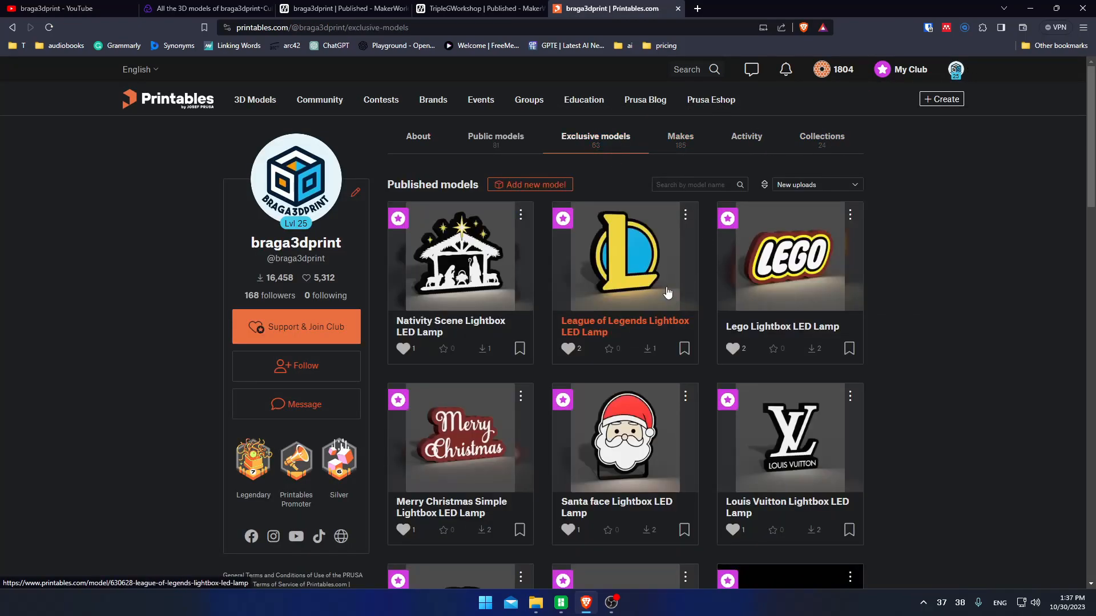
left_click(309, 324)
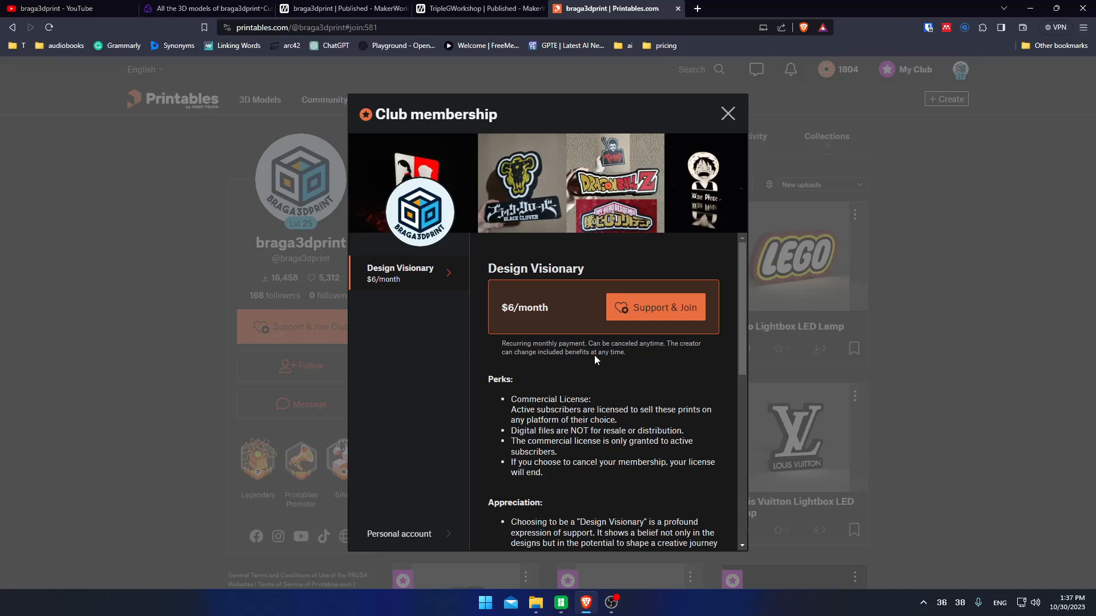
left_click(726, 114)
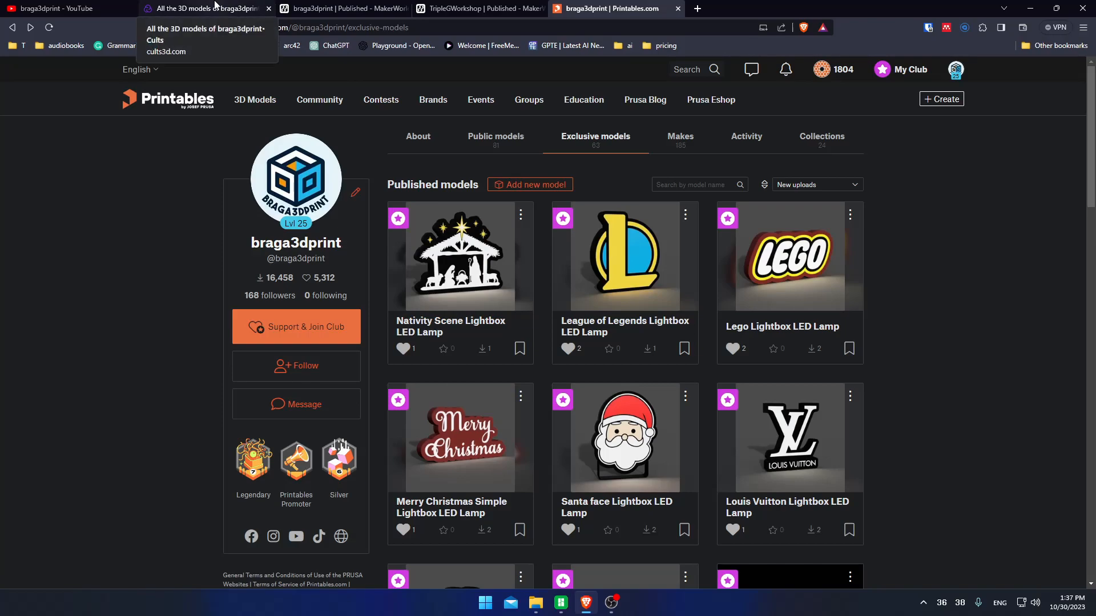
Switch to the MakerWorld profile and browse its published lightbox LED lamp models.
left_click(342, 8)
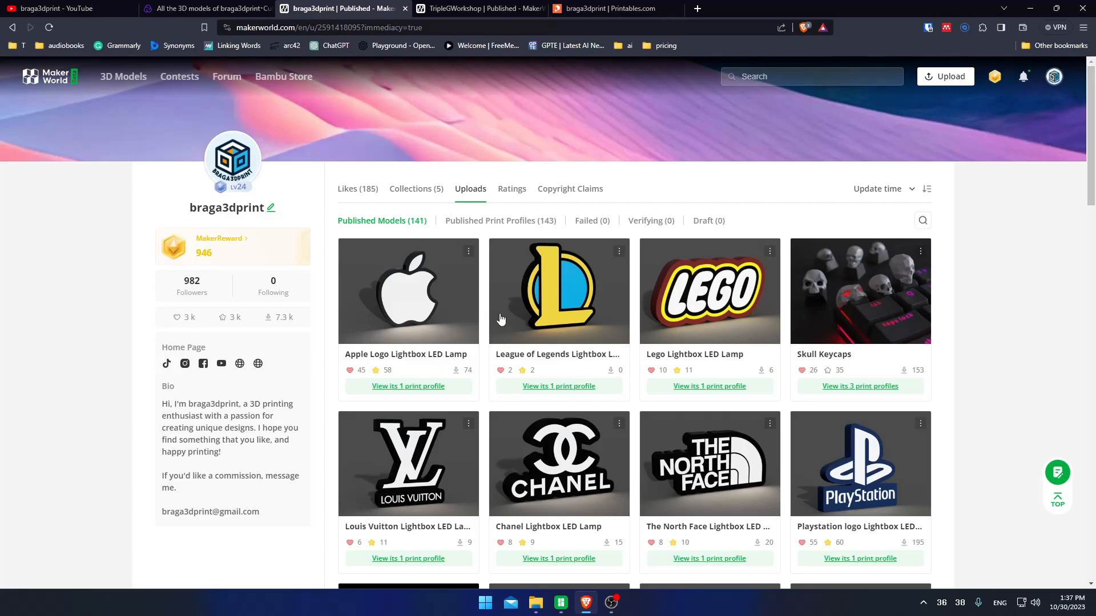
scroll(505, 317, "down", 5)
scroll(506, 319, "down", 5)
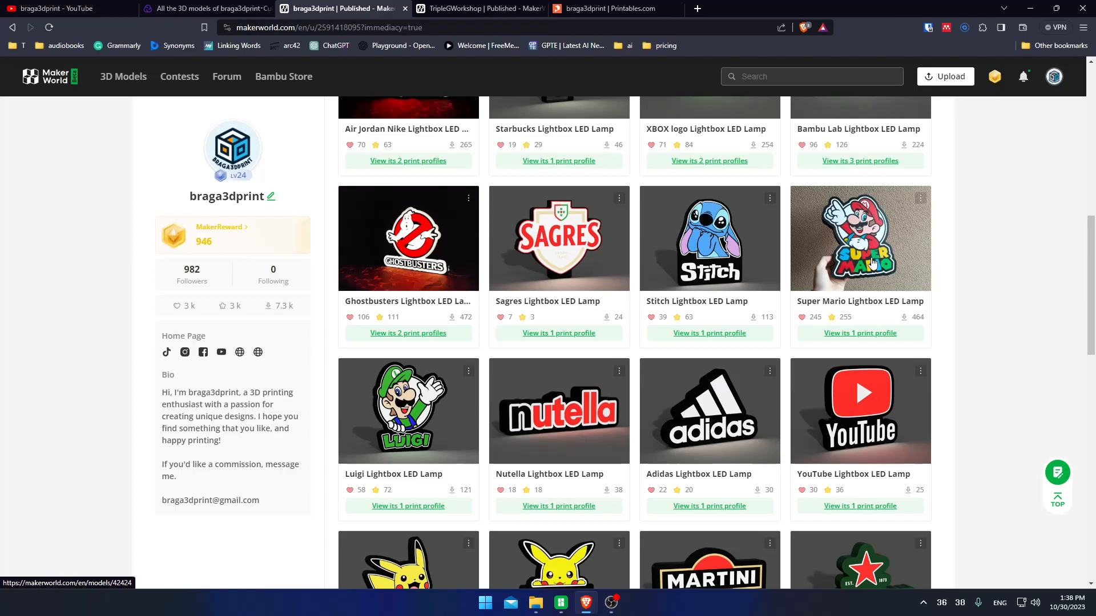
scroll(873, 264, "down", 2)
scroll(873, 263, "up", 2)
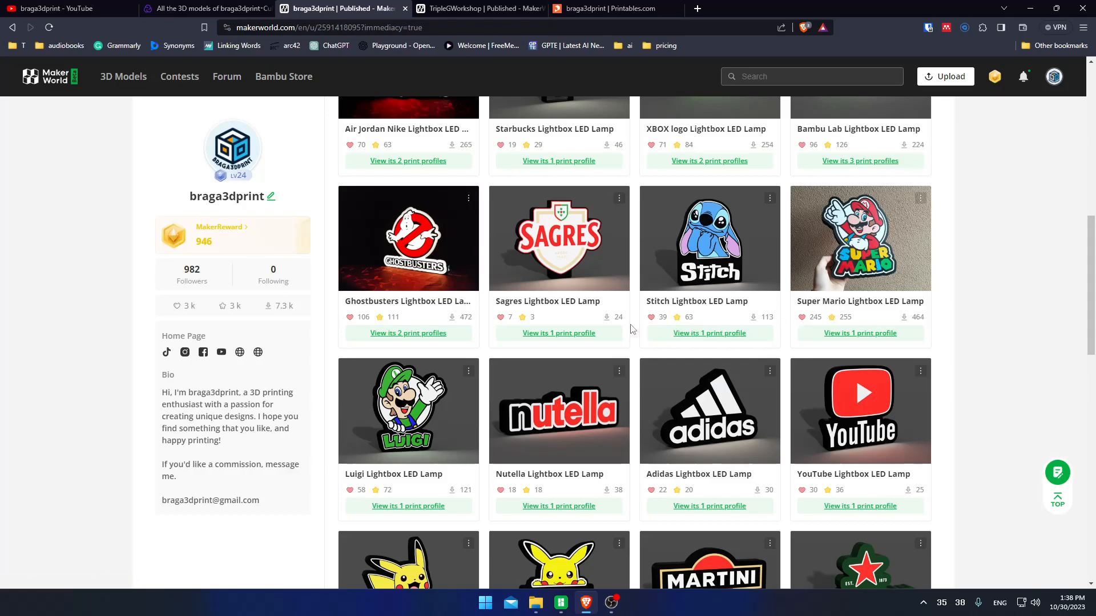
scroll(632, 329, "up", 10)
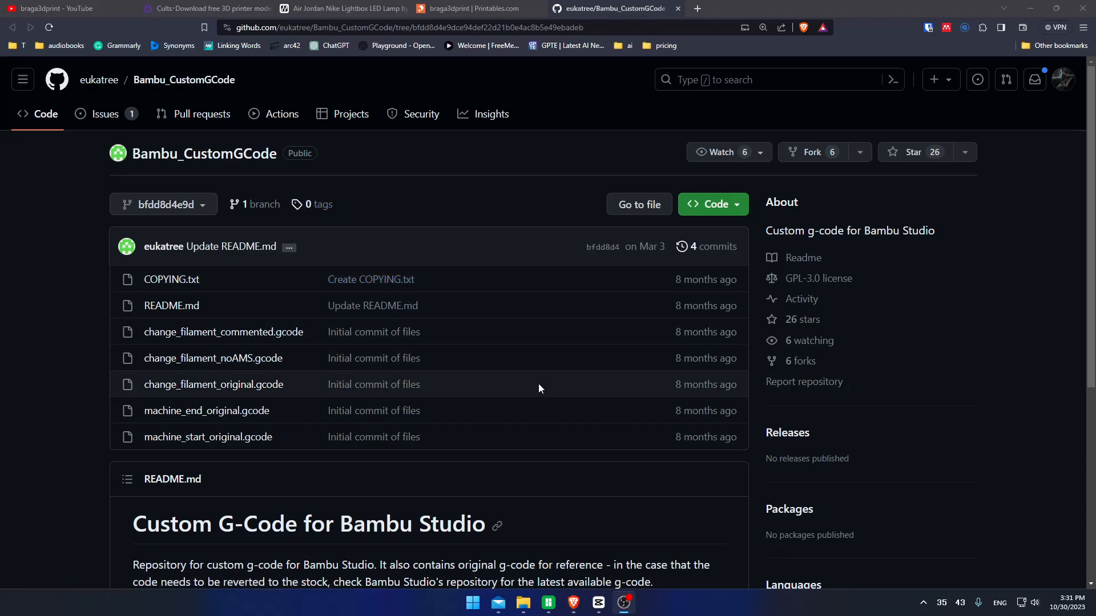
Review the file list and README of the Bambu_CustomGCode repository on GitHub.
scroll(539, 383, "down", 2)
scroll(538, 388, "down", 2)
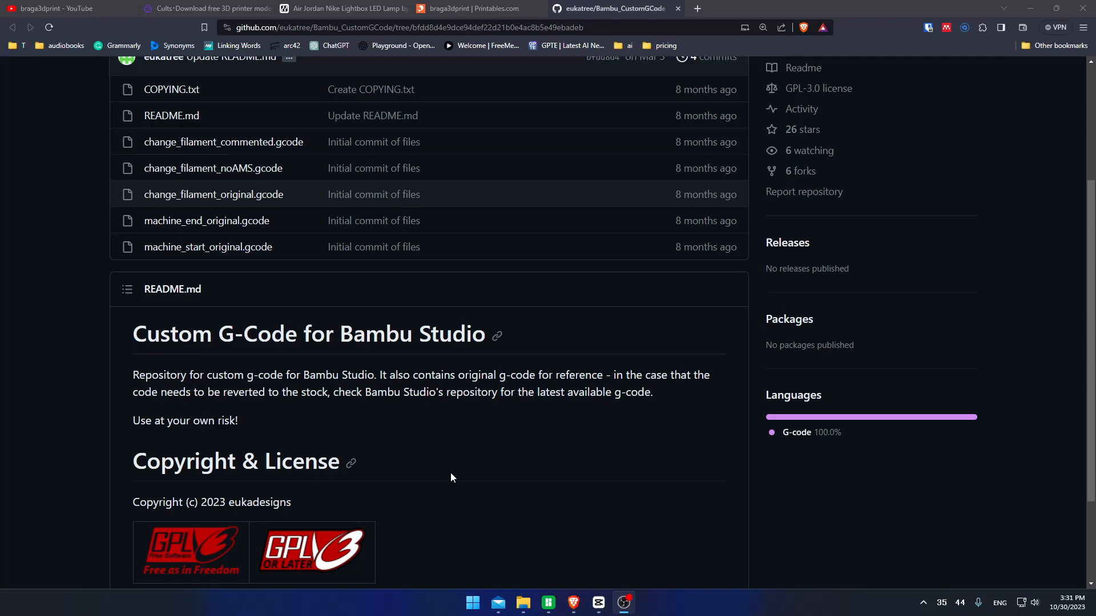
scroll(419, 483, "up", 4)
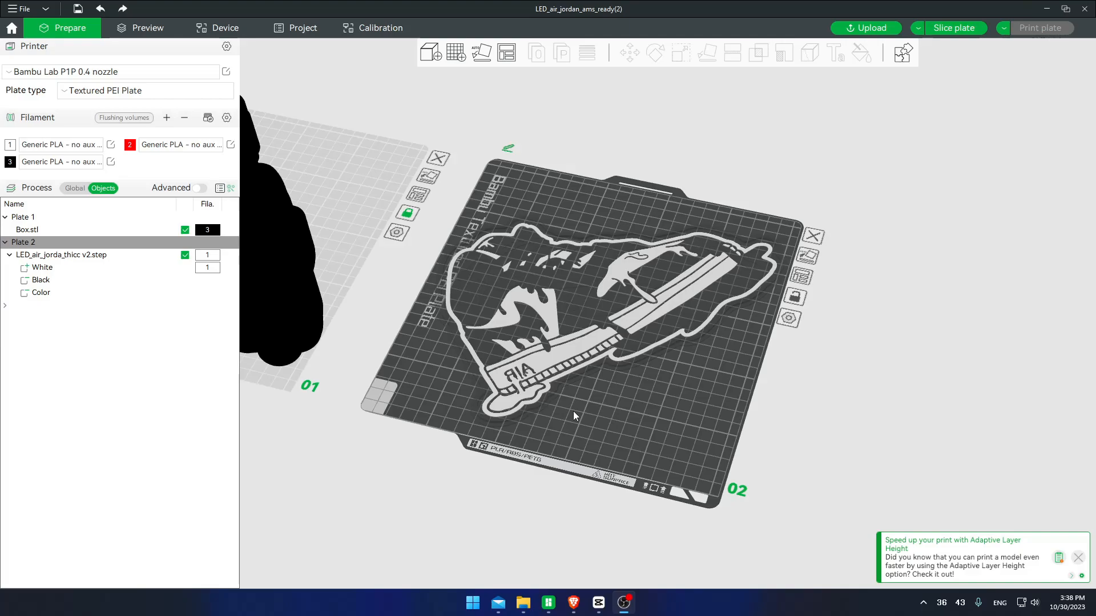
left_click_drag(581, 409, 641, 419)
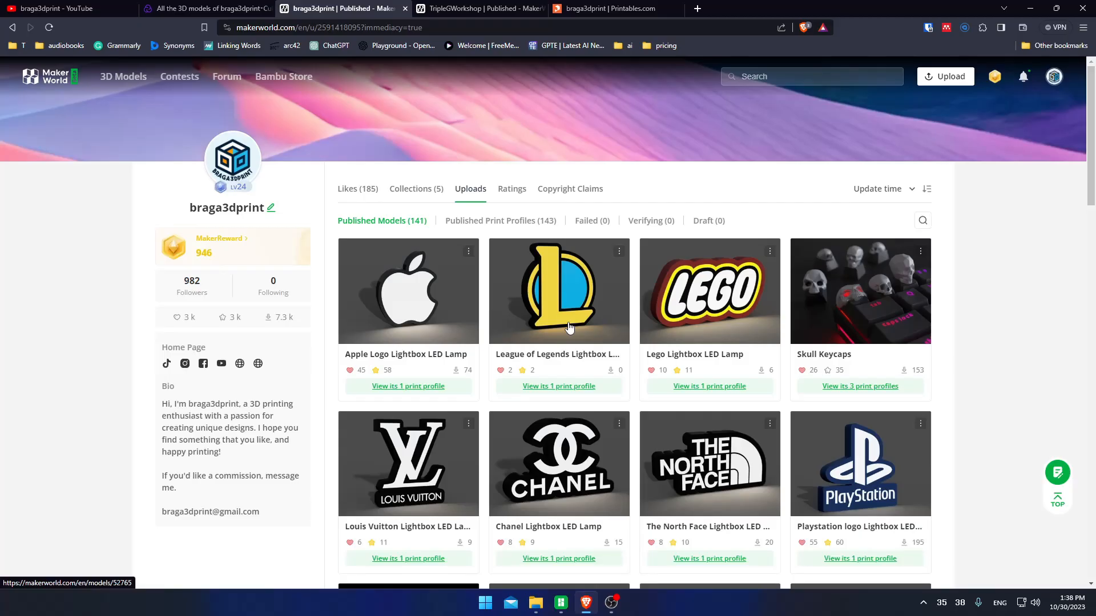
Open the Air Jordan Nike Lightbox LED Lamp from the MakerWorld uploads and send its designer print profile to Bambu Studio.
scroll(569, 327, "down", 5)
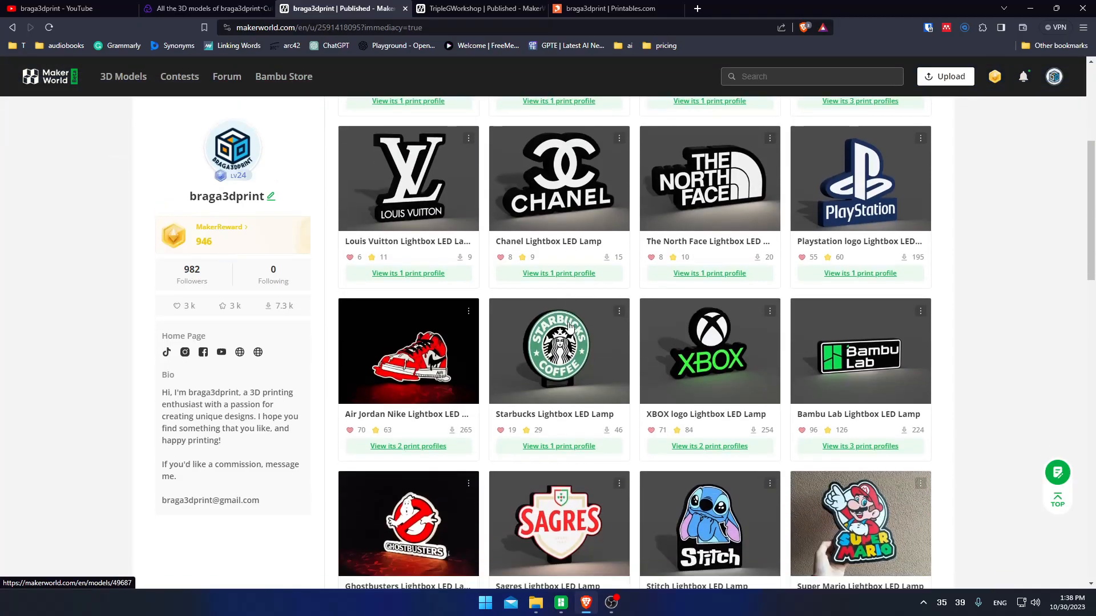
left_click(402, 364)
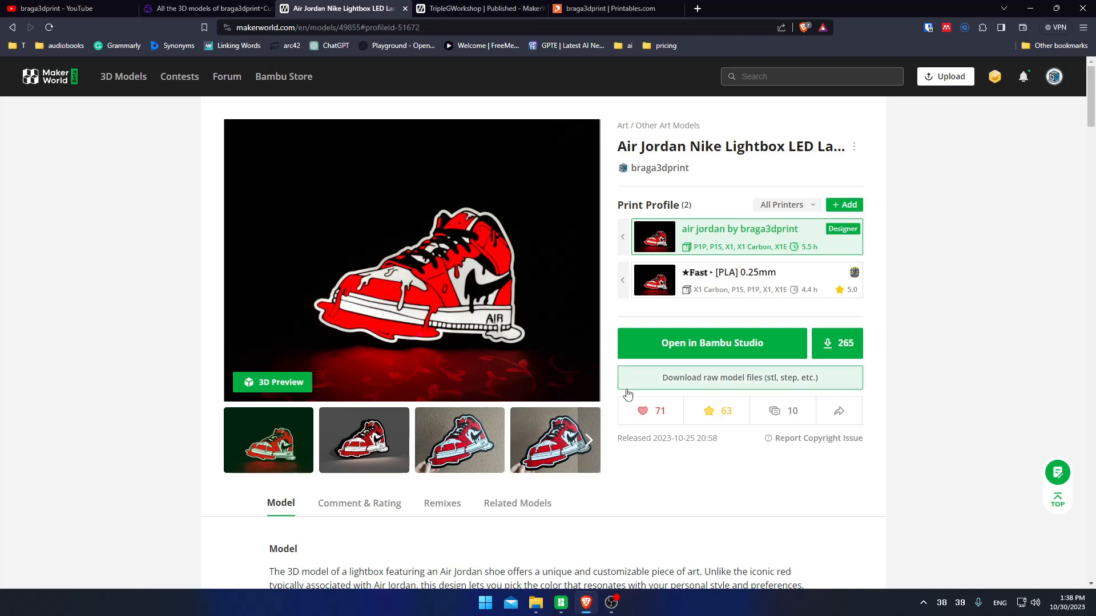
left_click(759, 344)
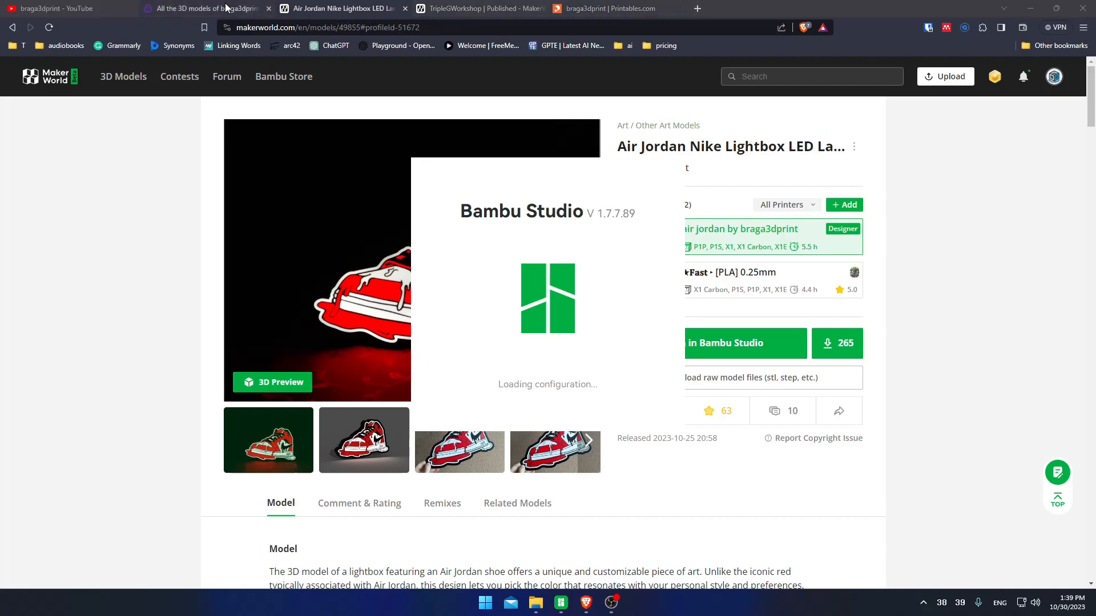
On Cults, open the "Bambu Studio print lightboxes without AMS -> profiles" listing and expand the folder details of its ZIP.
left_click(245, 9)
scroll(321, 383, "down", 3)
scroll(322, 382, "down", 2)
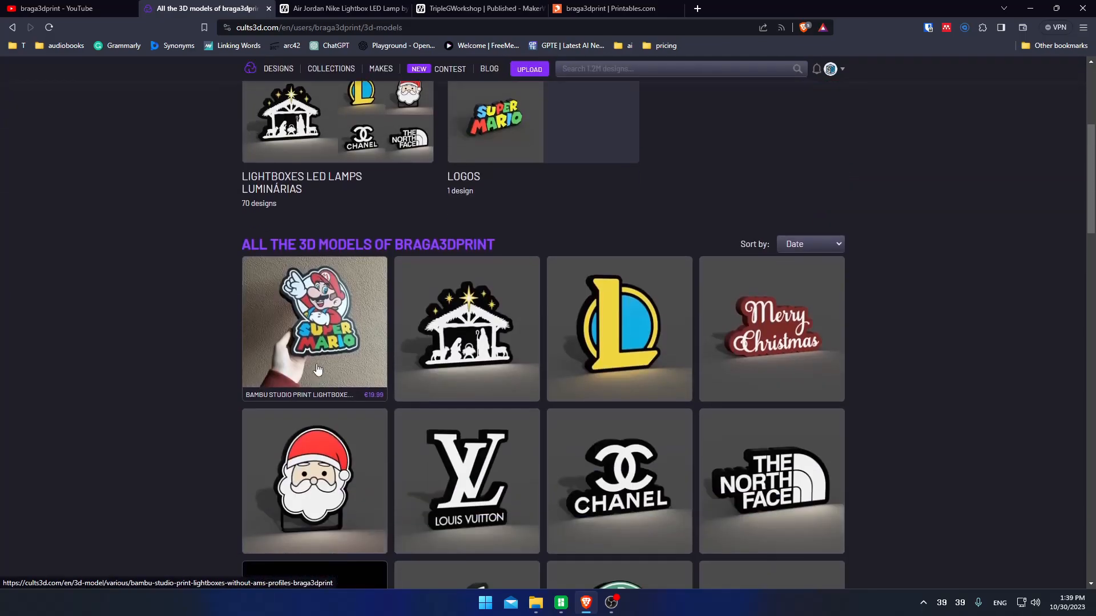
left_click(319, 343)
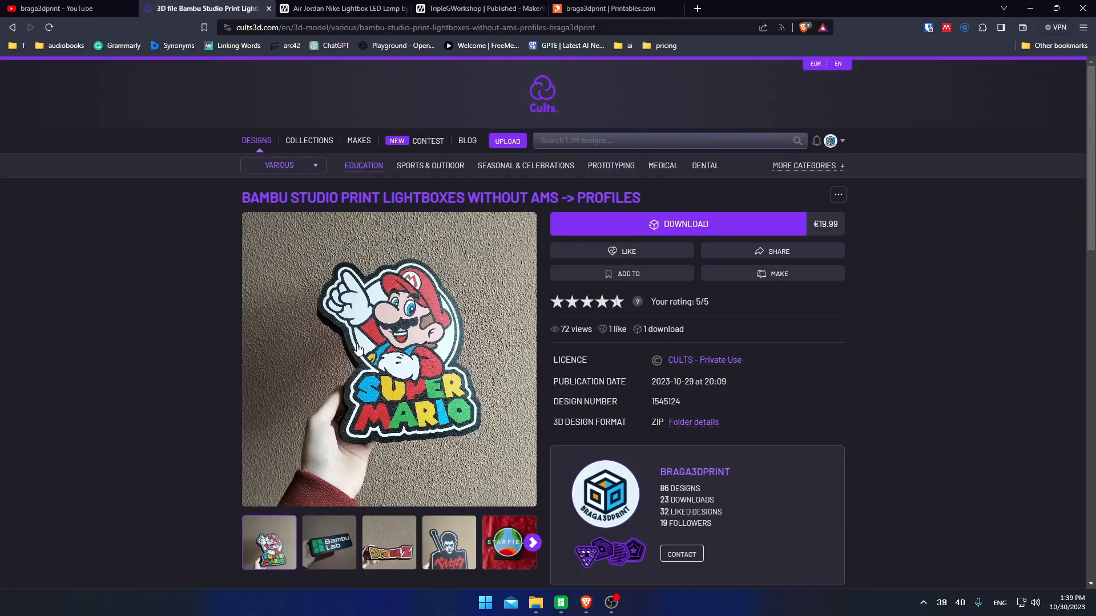
scroll(697, 421, "down", 3)
scroll(707, 311, "up", 1)
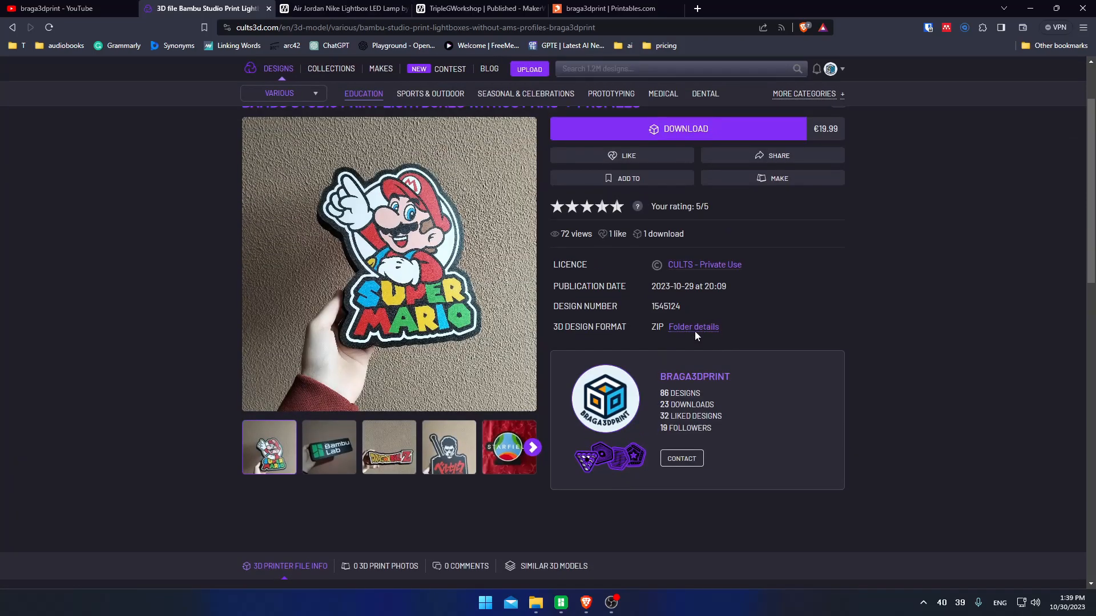
left_click(694, 328)
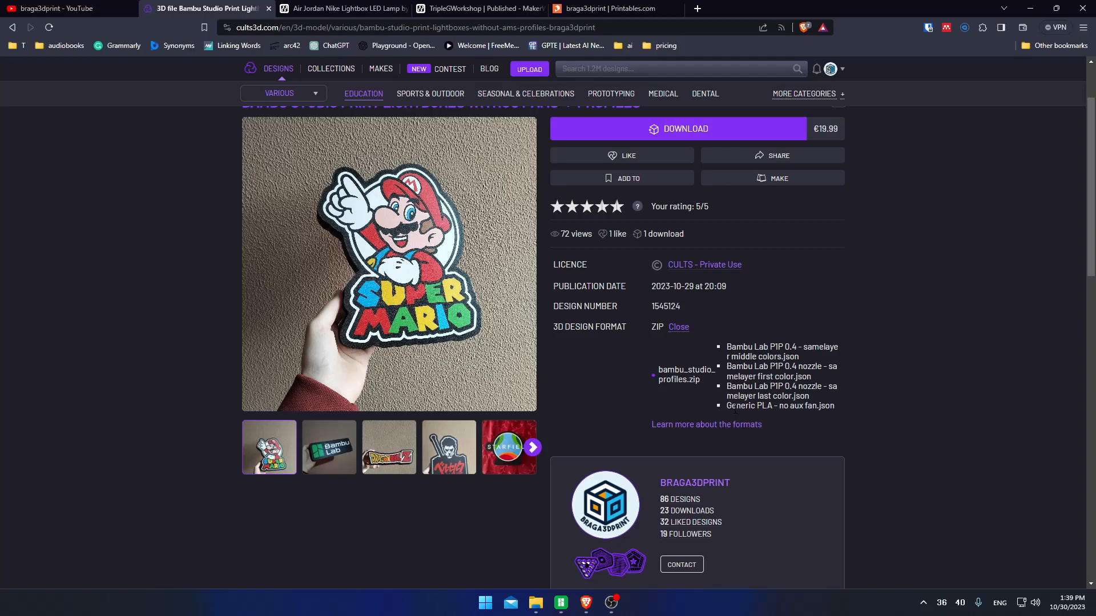
View the Dragon Ball Z lightbox photo and the model description in the profiles listing.
left_click(384, 459)
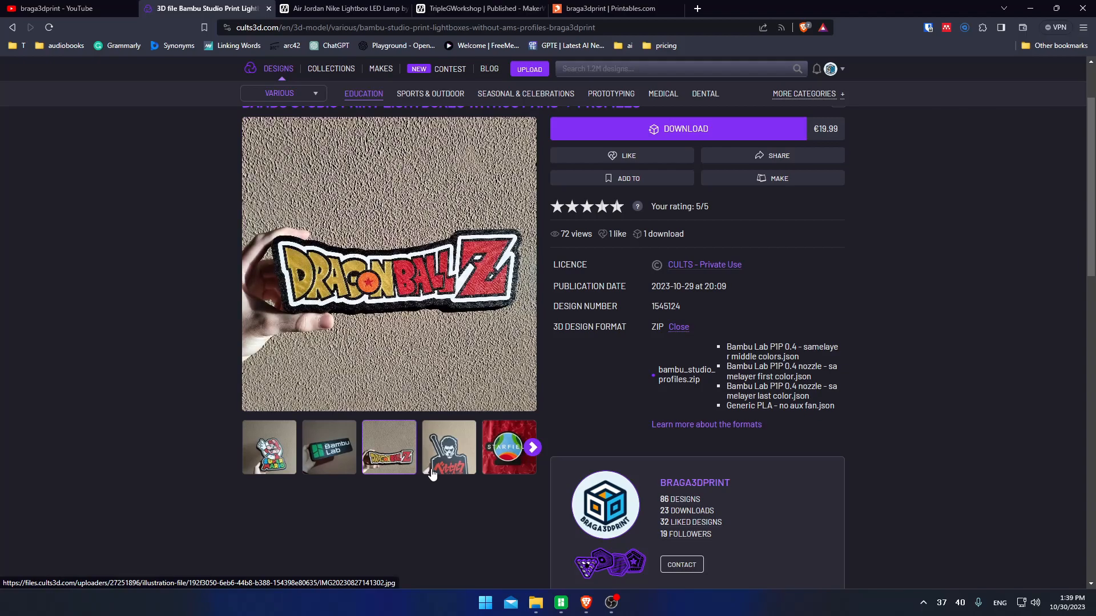
scroll(432, 474, "down", 2)
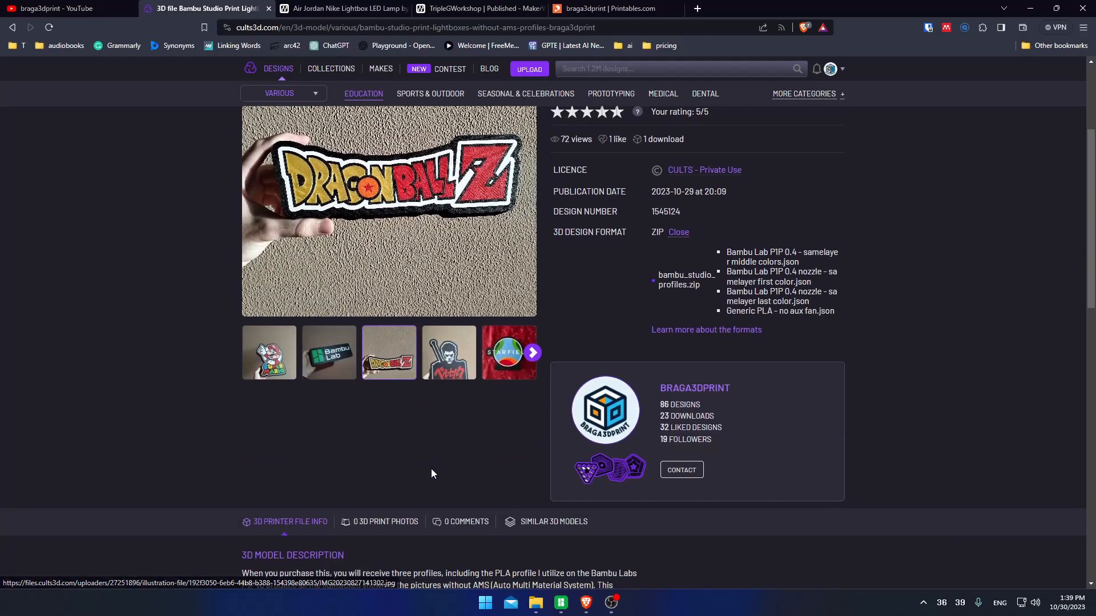
scroll(432, 474, "up", 4)
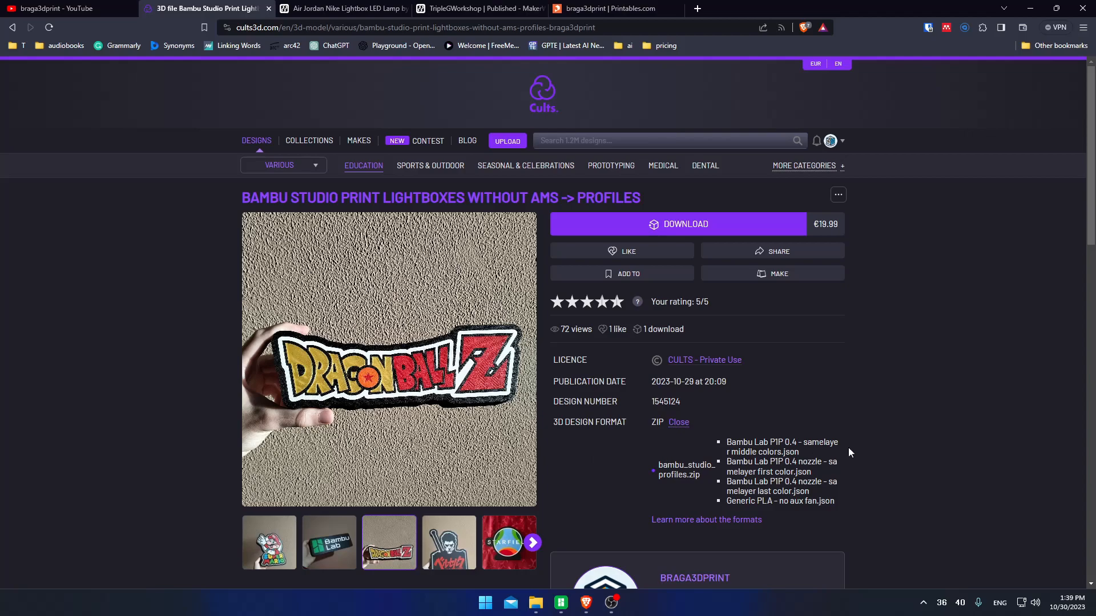
Switch to the LED_air_jordan_ams_ready project in Bambu Studio and check the import options and the available printer presets.
mouse_move(567, 606)
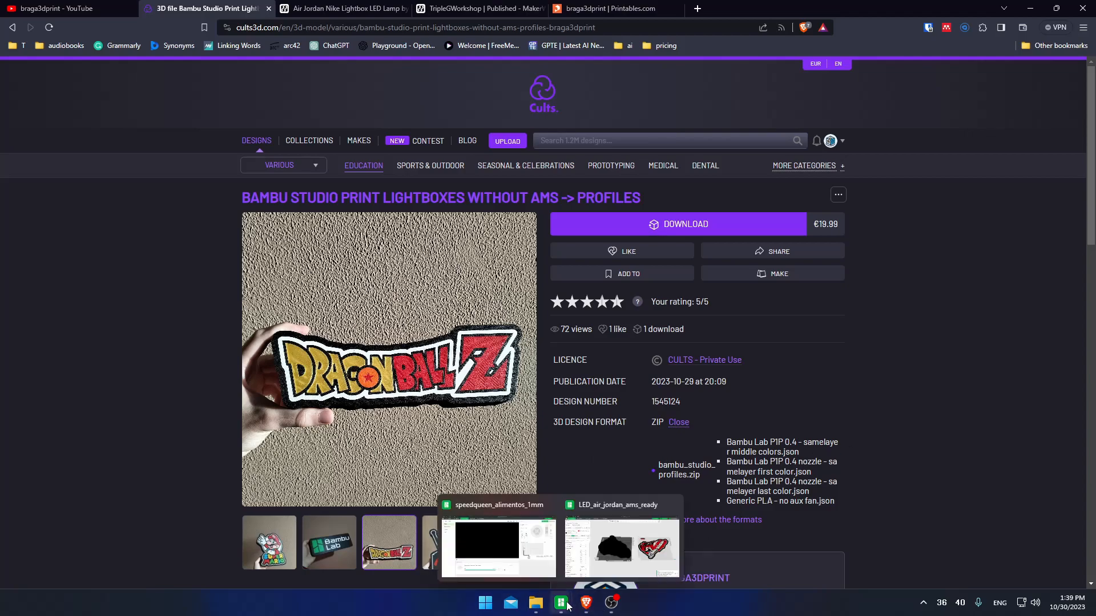
left_click(592, 553)
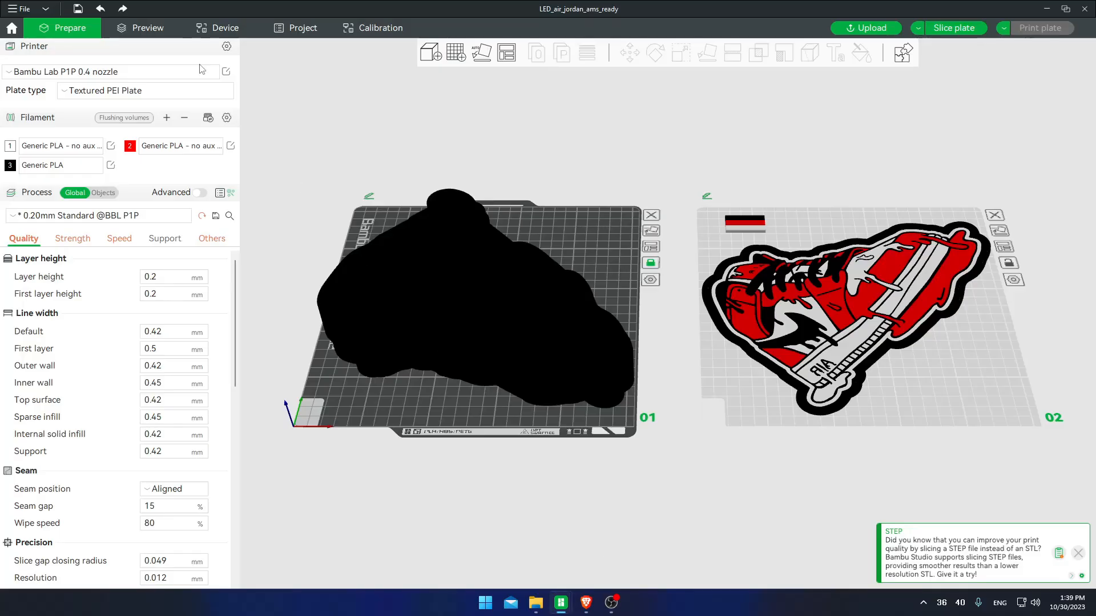
left_click(26, 12)
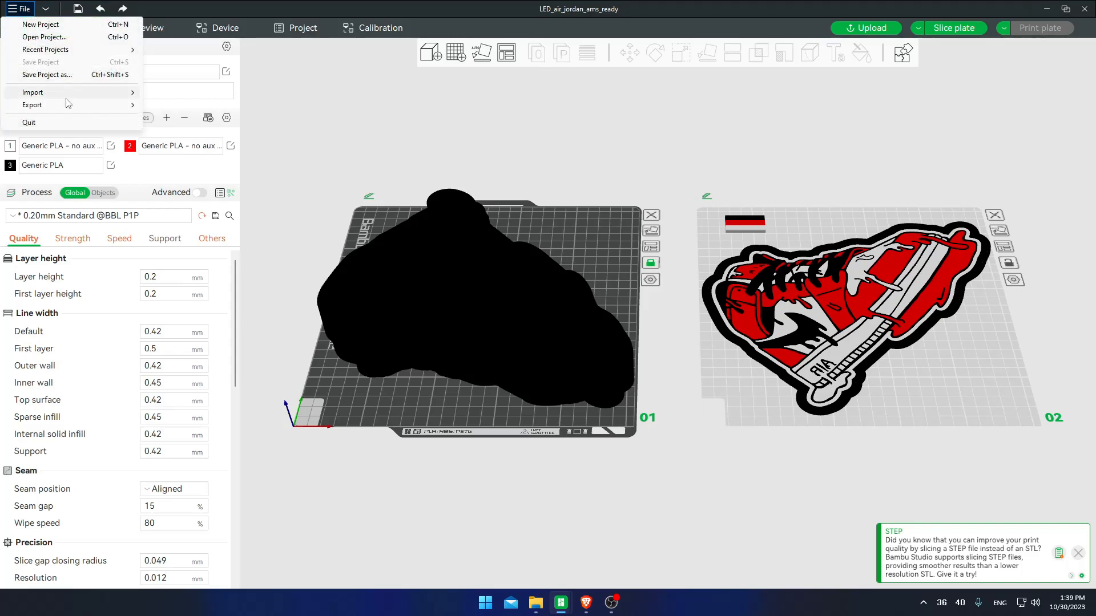
mouse_move(69, 93)
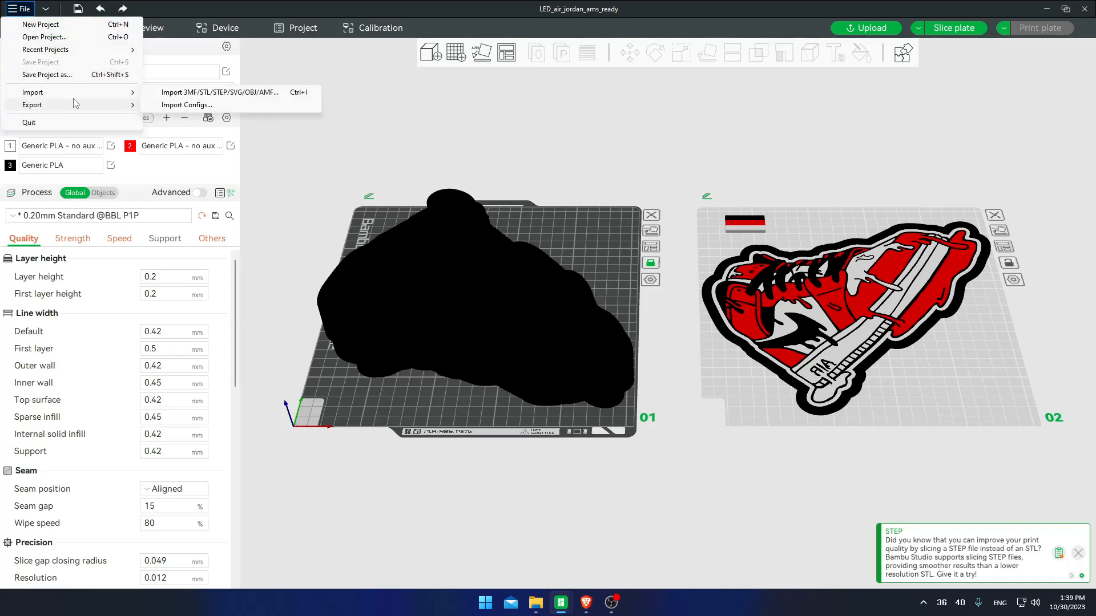
left_click(251, 121)
left_click(160, 73)
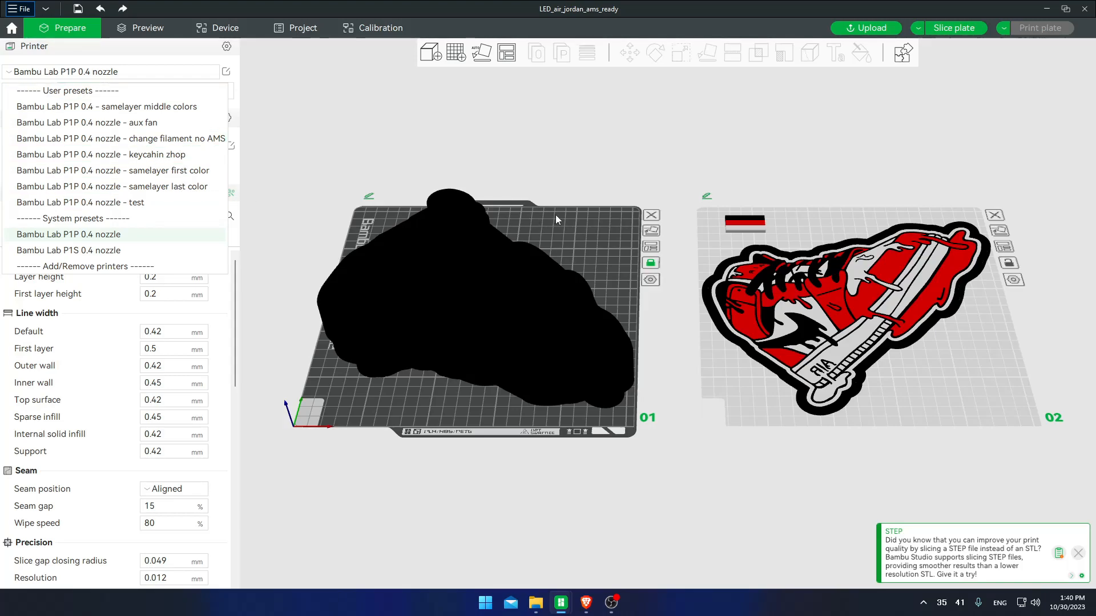
left_click(705, 235)
Select plate 02 and apply the 0.20mm ams process preset, discarding the changed settings.
left_click(711, 234)
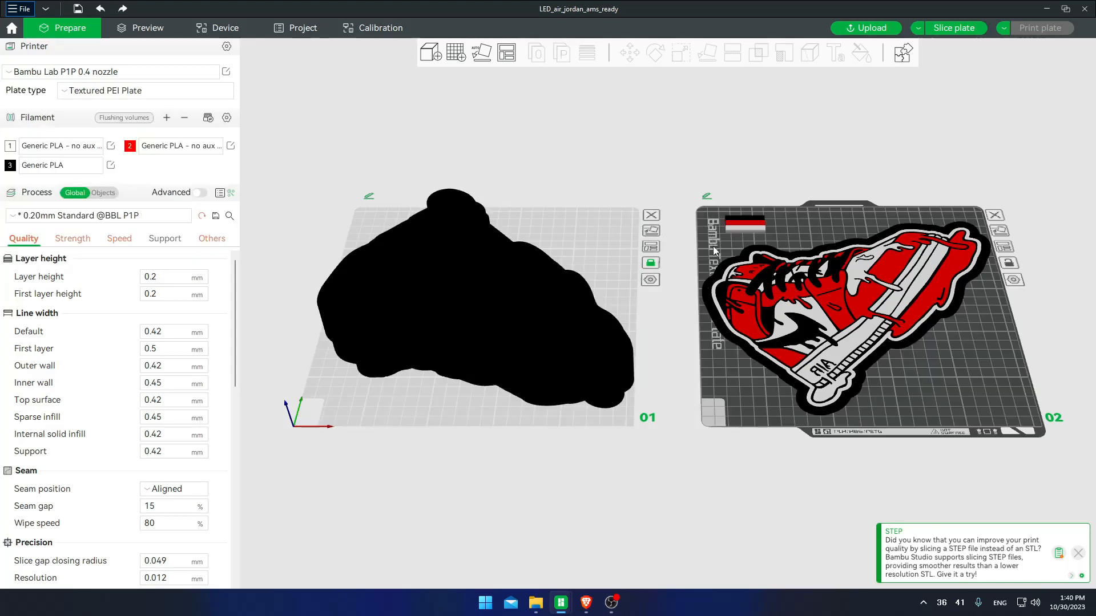
scroll(548, 265, "down", 2)
left_click(97, 215)
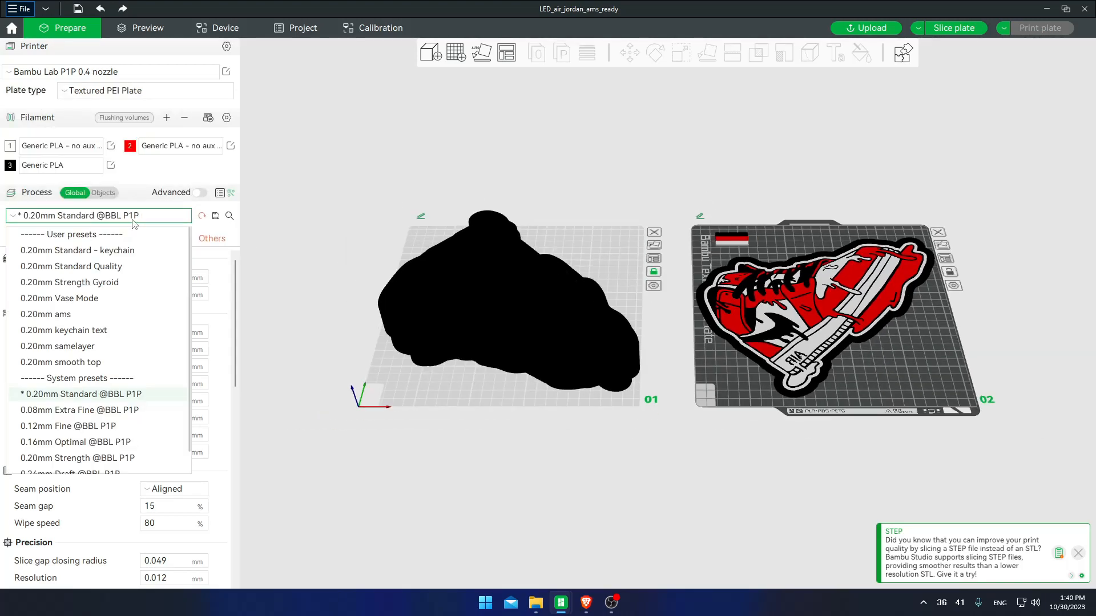
left_click(74, 314)
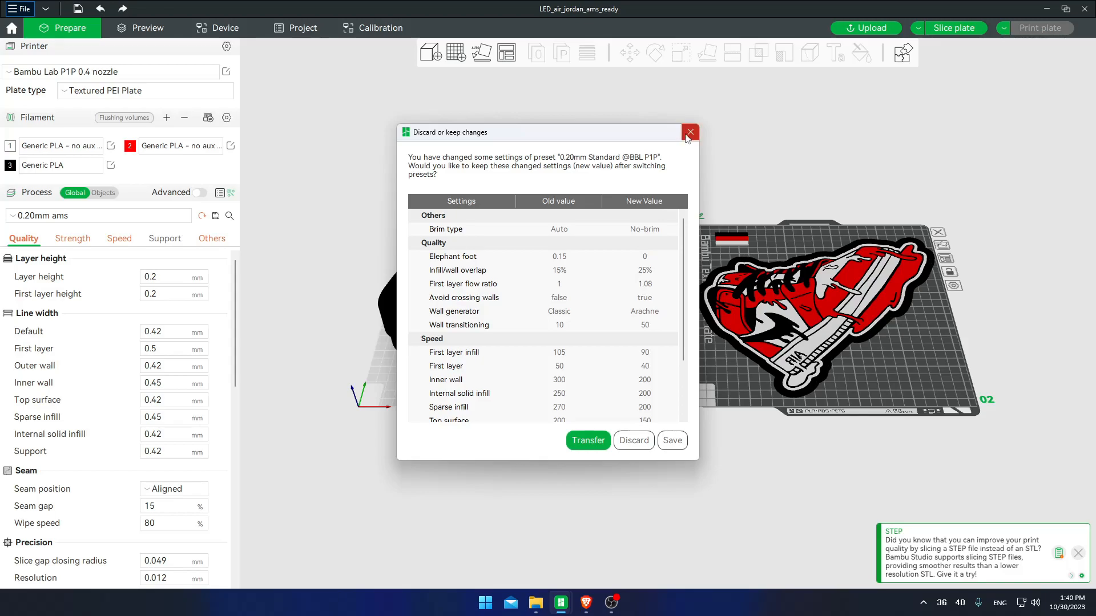
left_click(633, 440)
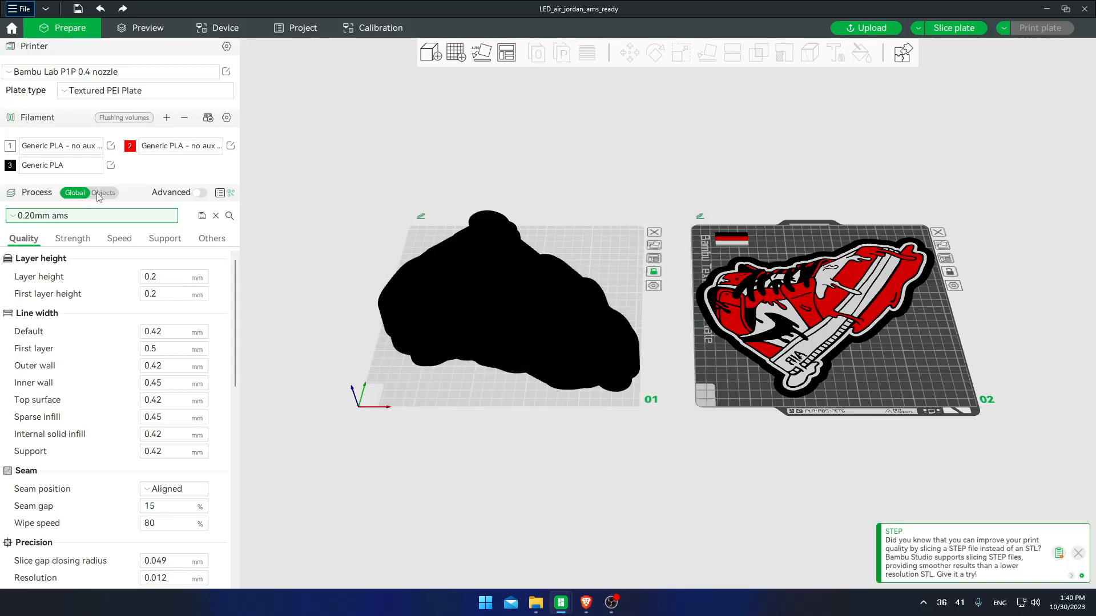
Check filament 1's preset and set the black filament 3 to Generic PLA - no aux fan.
left_click(88, 148)
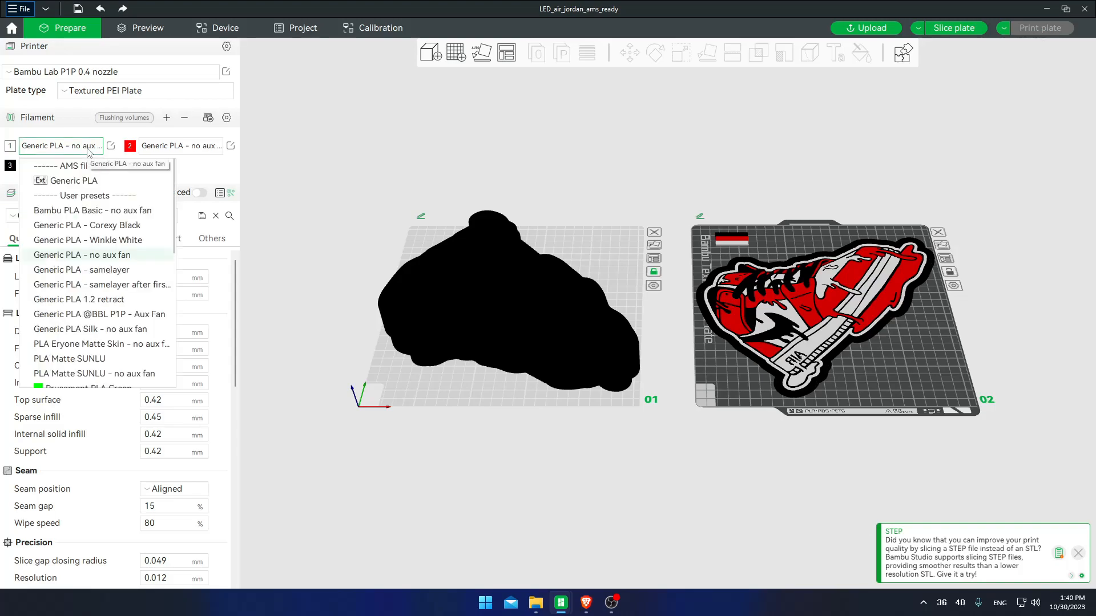
left_click(188, 180)
left_click(86, 167)
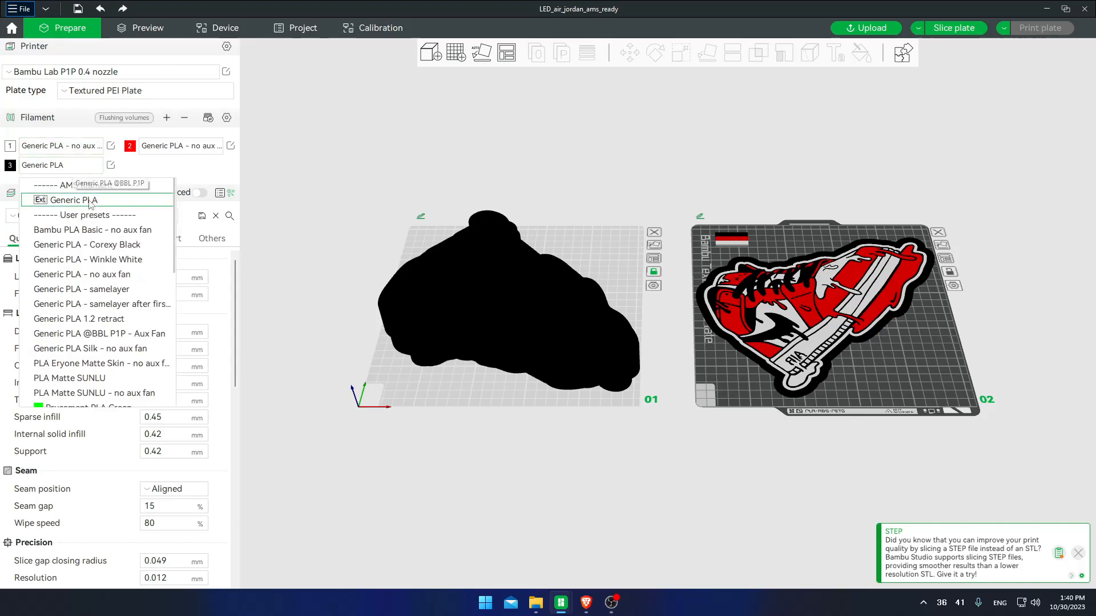
left_click(82, 274)
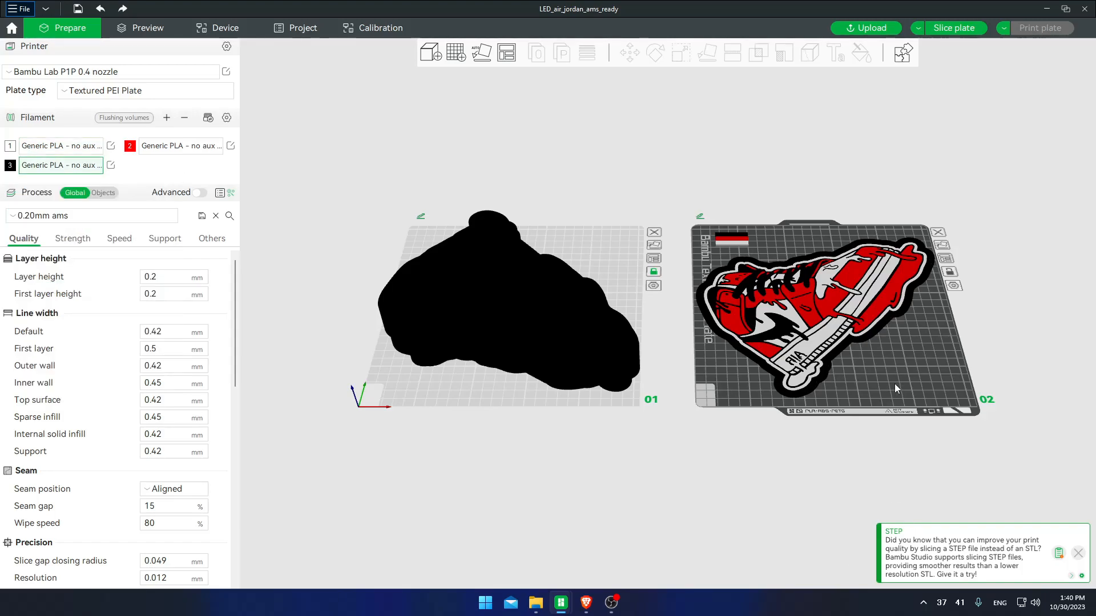
right_click_drag(888, 389, 805, 403)
left_click_drag(805, 403, 700, 424)
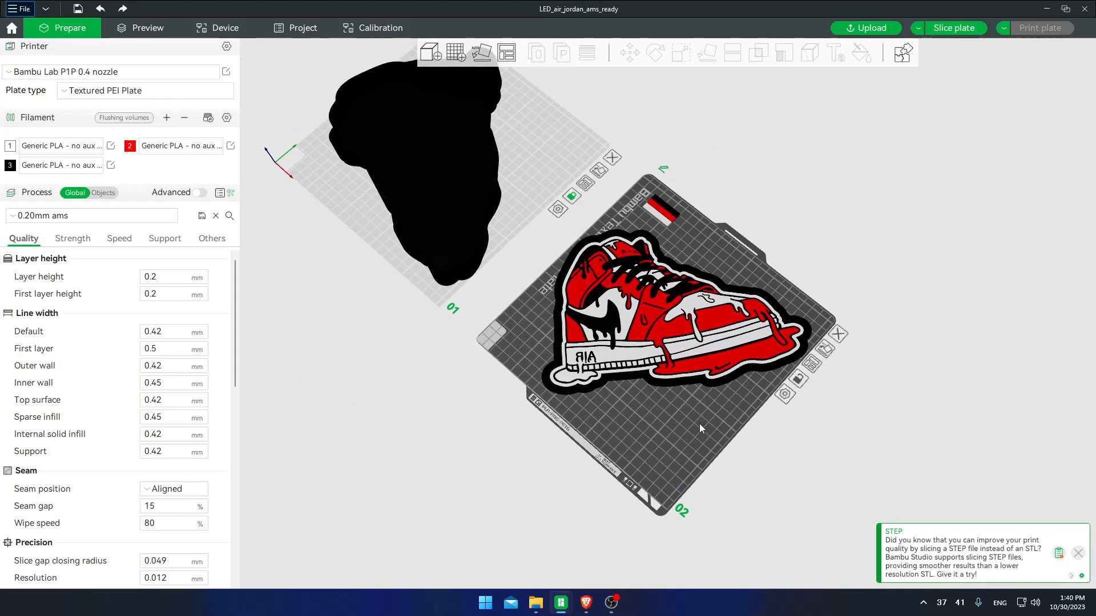
right_click_drag(689, 408, 628, 419)
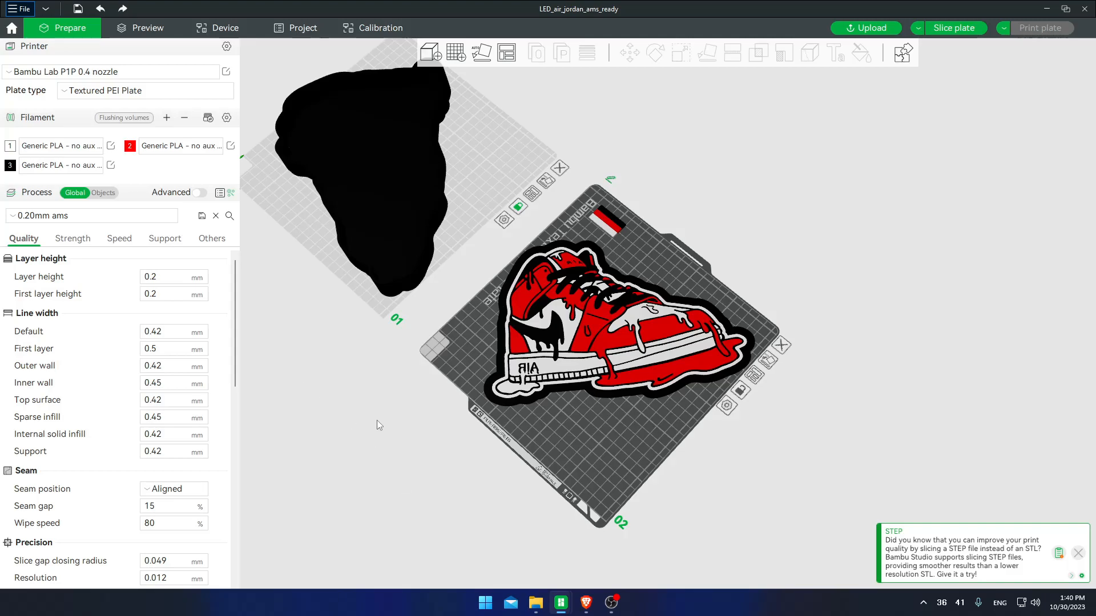
Show the object list and change the Color part of the Air Jordan model on plate 2 to a Negative Part.
left_click(1078, 553)
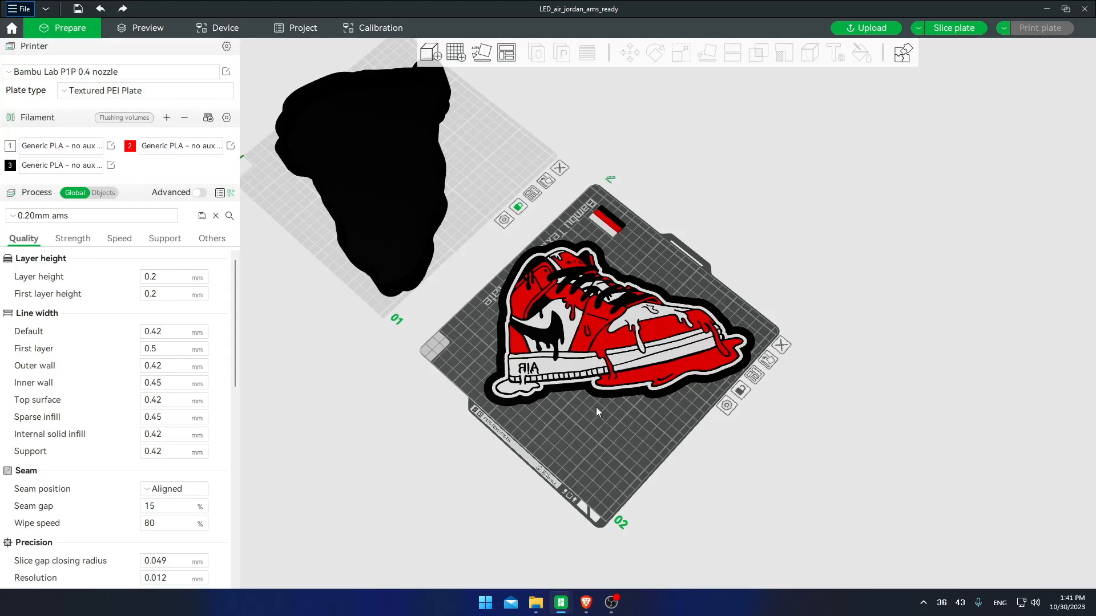
middle_click_drag(589, 424, 565, 430)
scroll(565, 423, "up", 2)
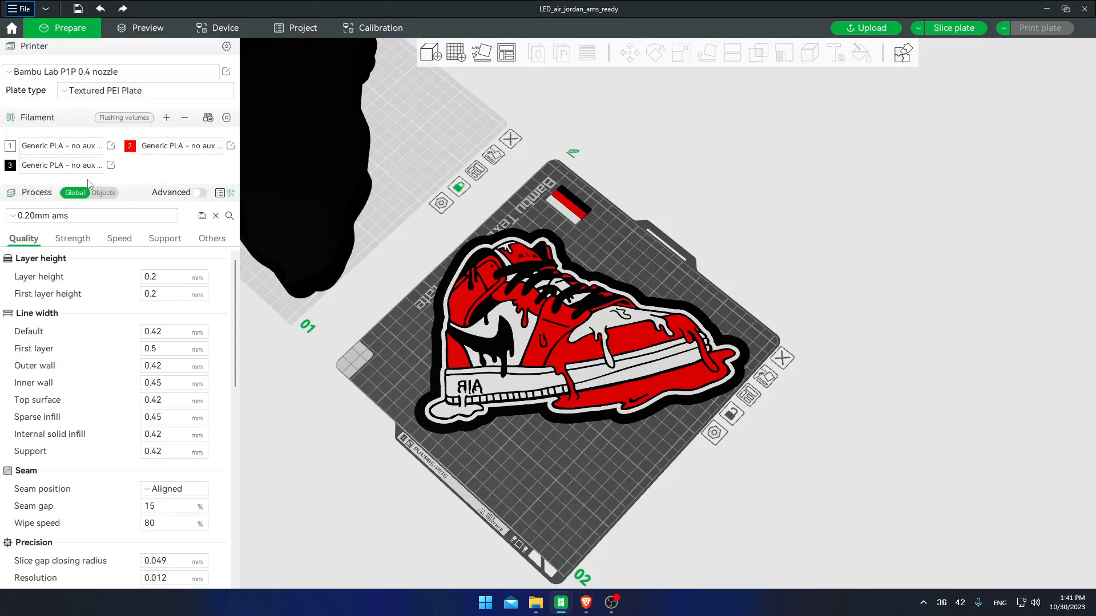
left_click(104, 194)
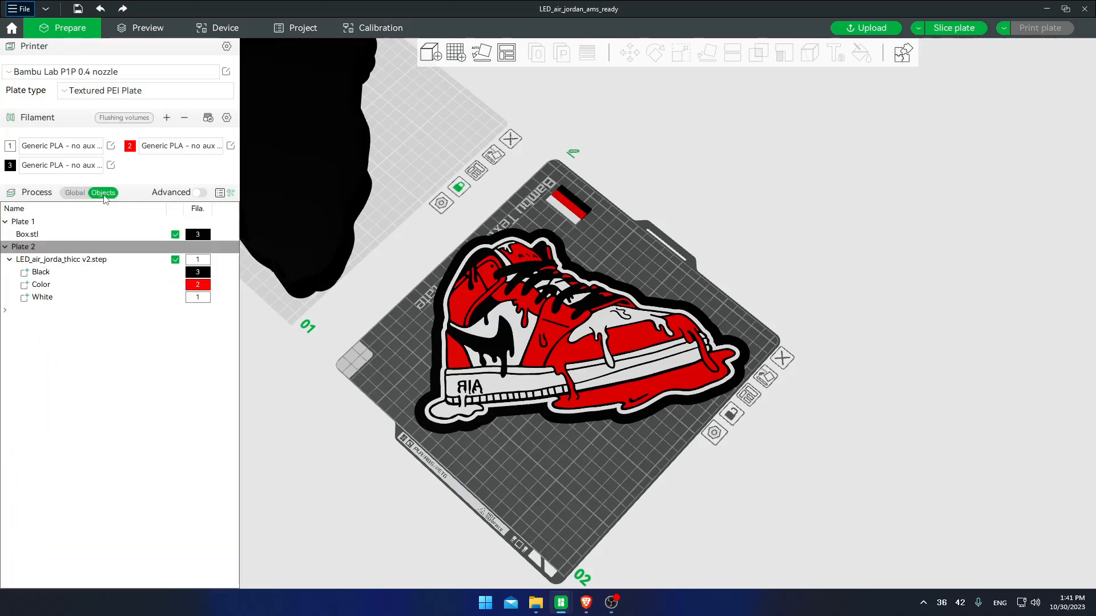
left_click(55, 289)
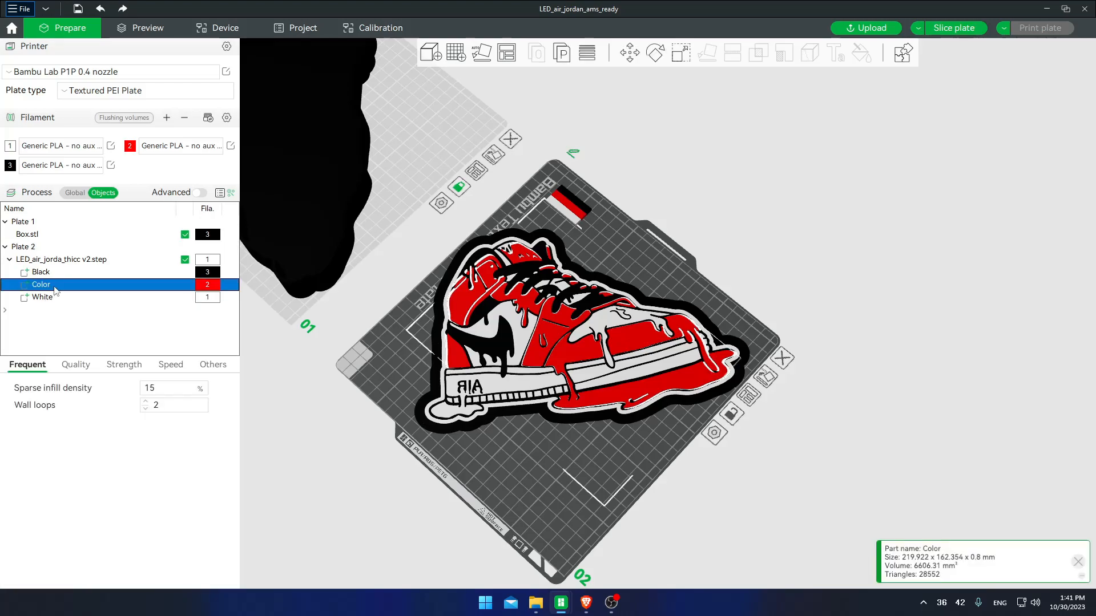
right_click(55, 291)
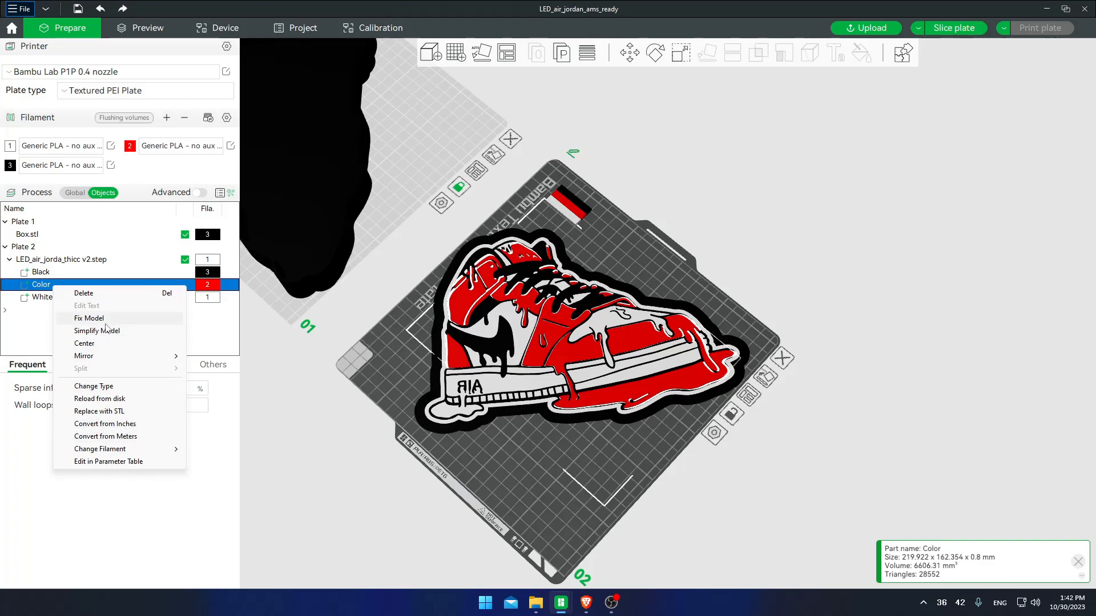
left_click(96, 386)
left_click(495, 267)
left_click(483, 301)
left_click(477, 301)
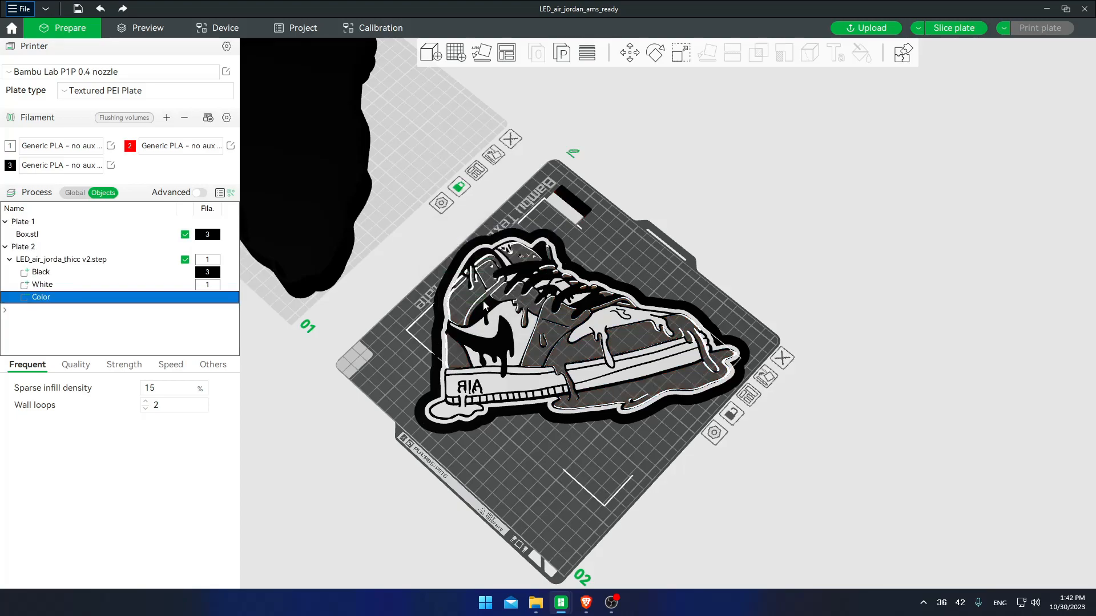
Change the Black part of the Air Jordan model to a Negative Part.
left_click(55, 273)
right_click(53, 273)
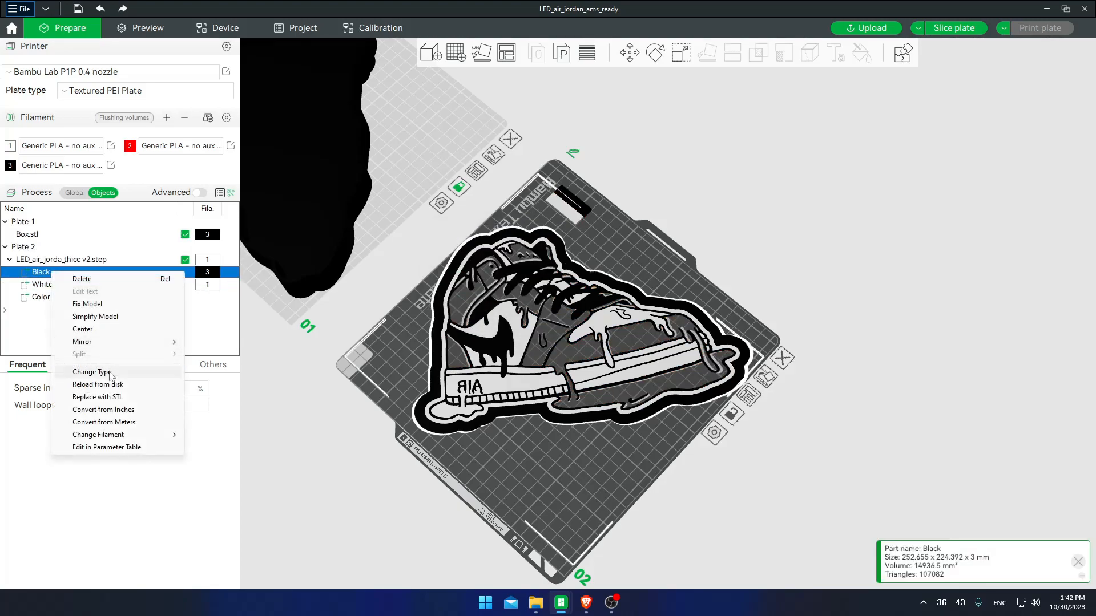
left_click(92, 372)
left_click(495, 266)
left_click(489, 303)
left_click(473, 297)
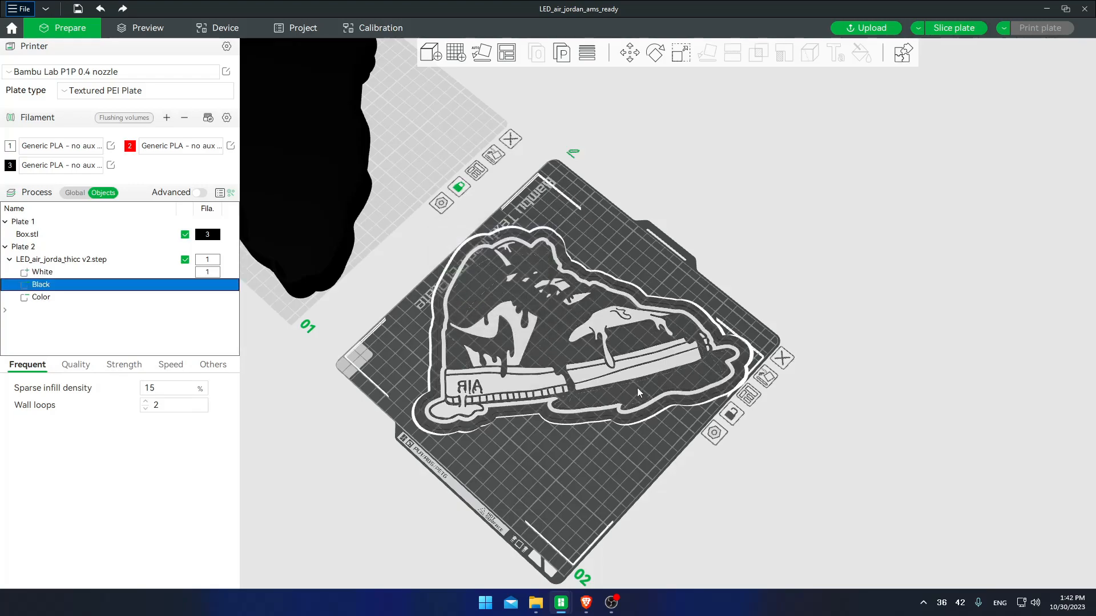
Apply the Bambu Lab P1P 0.4 nozzle - samelayer first color printer preset and slice plate 2 with only the White part solid.
left_click(85, 72)
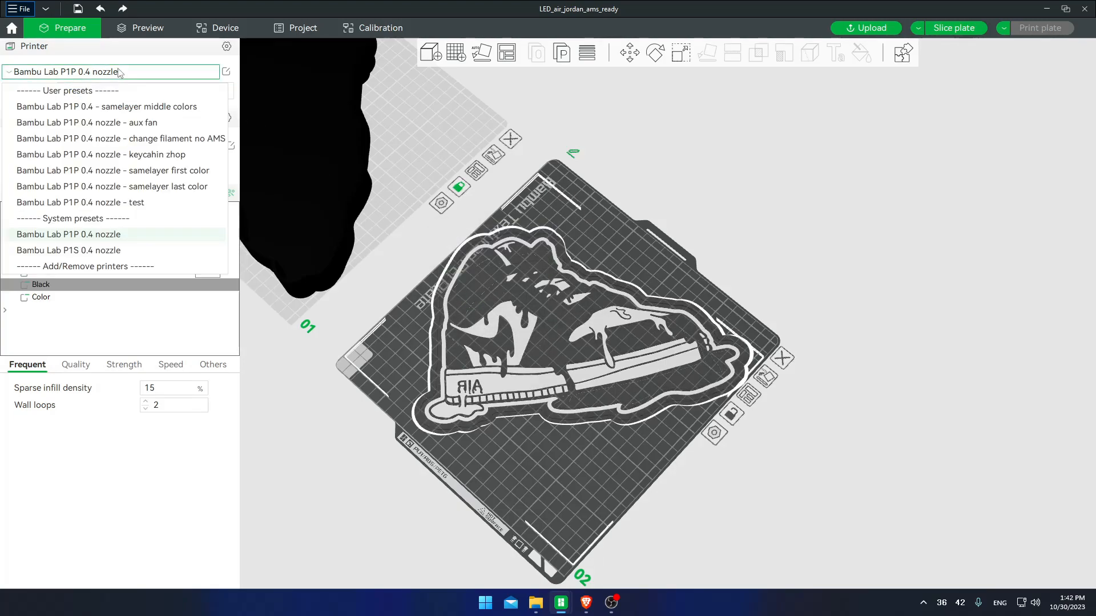
left_click(184, 173)
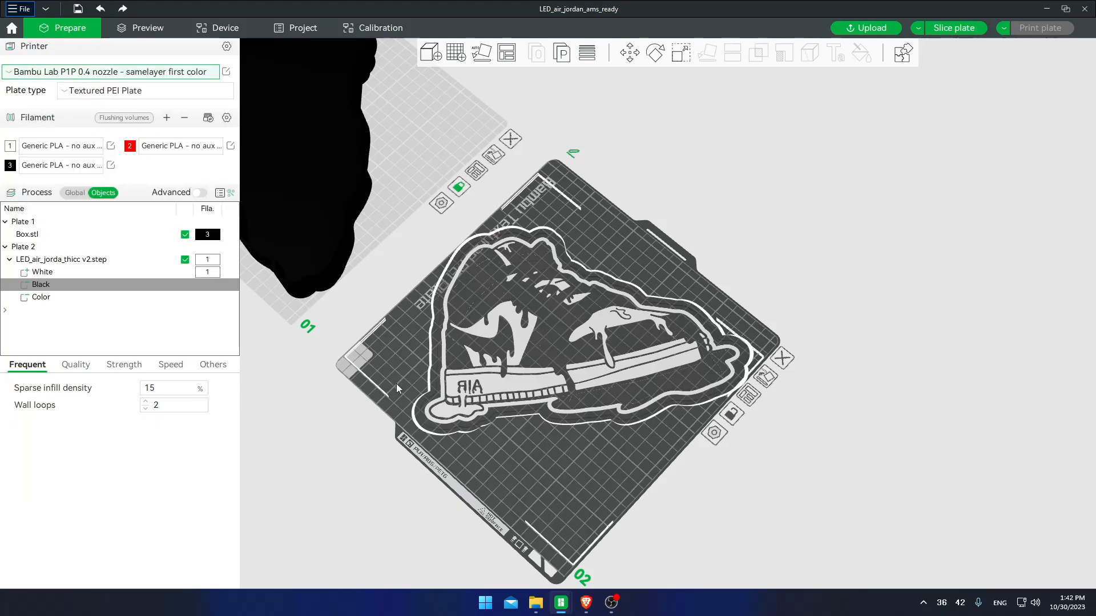
left_click_drag(457, 450, 480, 480)
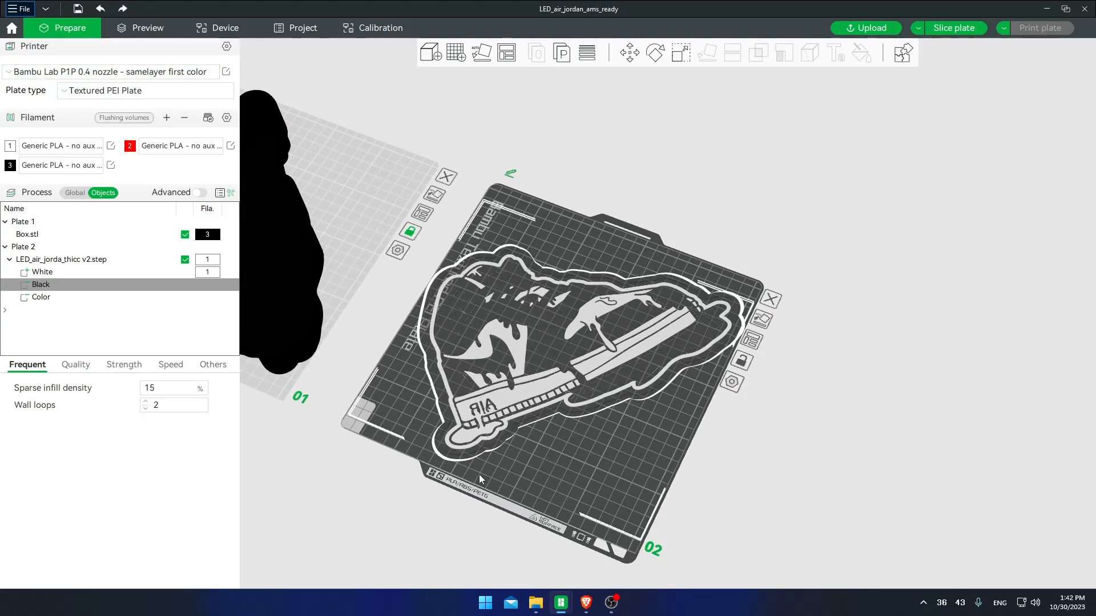
left_click(953, 27)
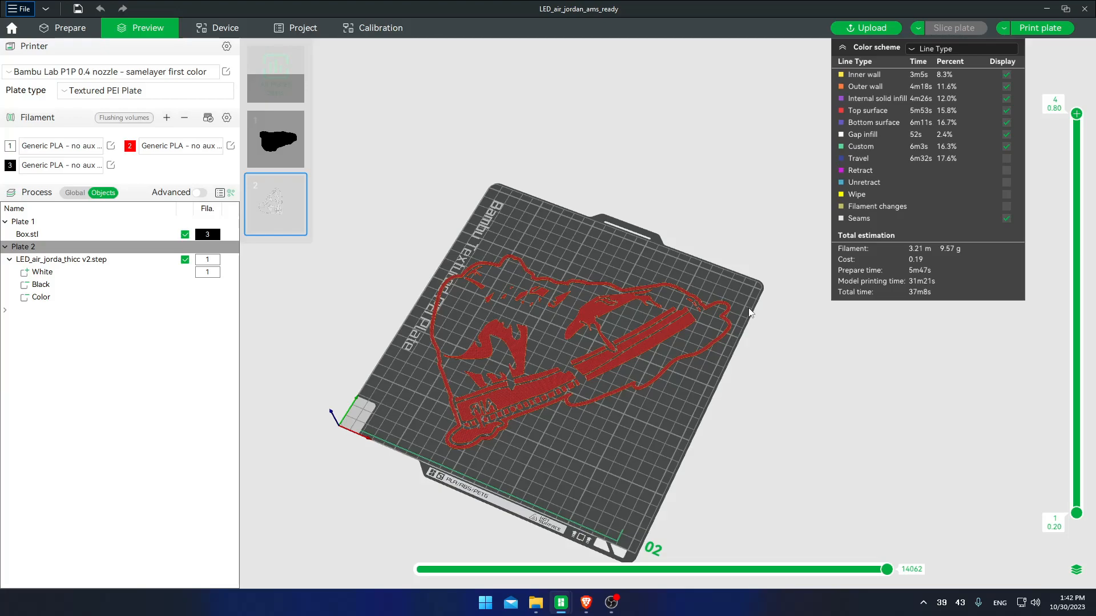
scroll(532, 423, "up", 4)
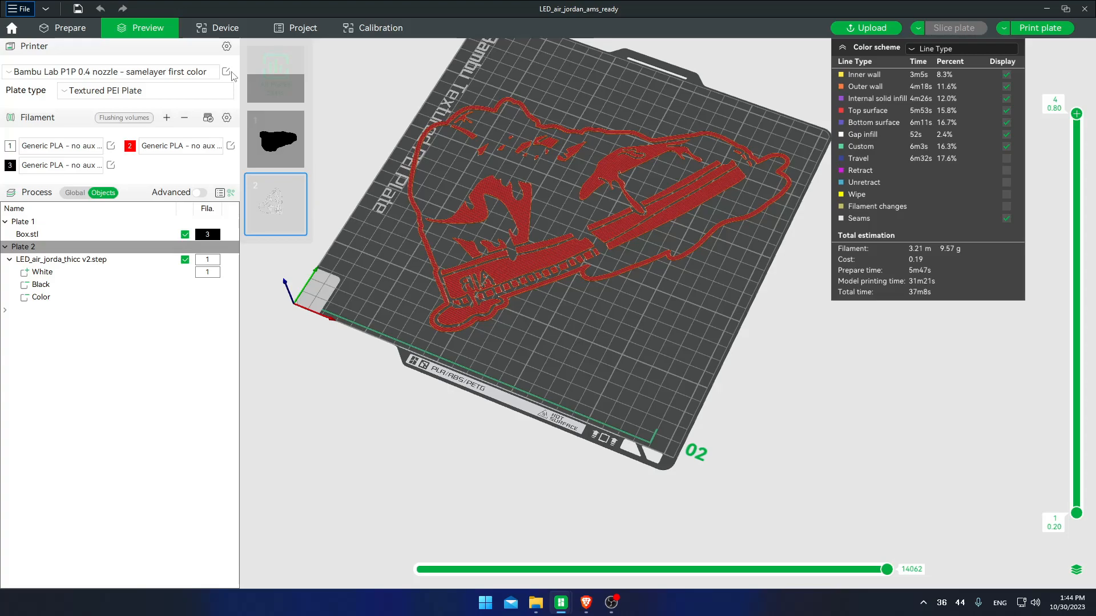
Apply the Bambu Lab P1P 0.4 - samelayer middle colors printer preset and set the Color part's type back to Part.
left_click(165, 73)
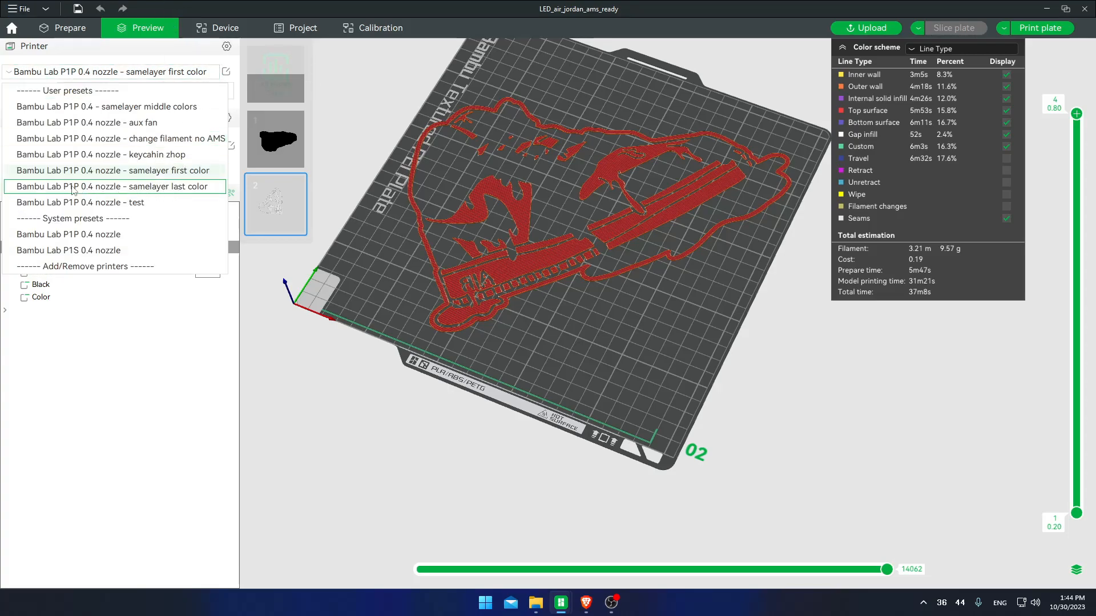
left_click(169, 108)
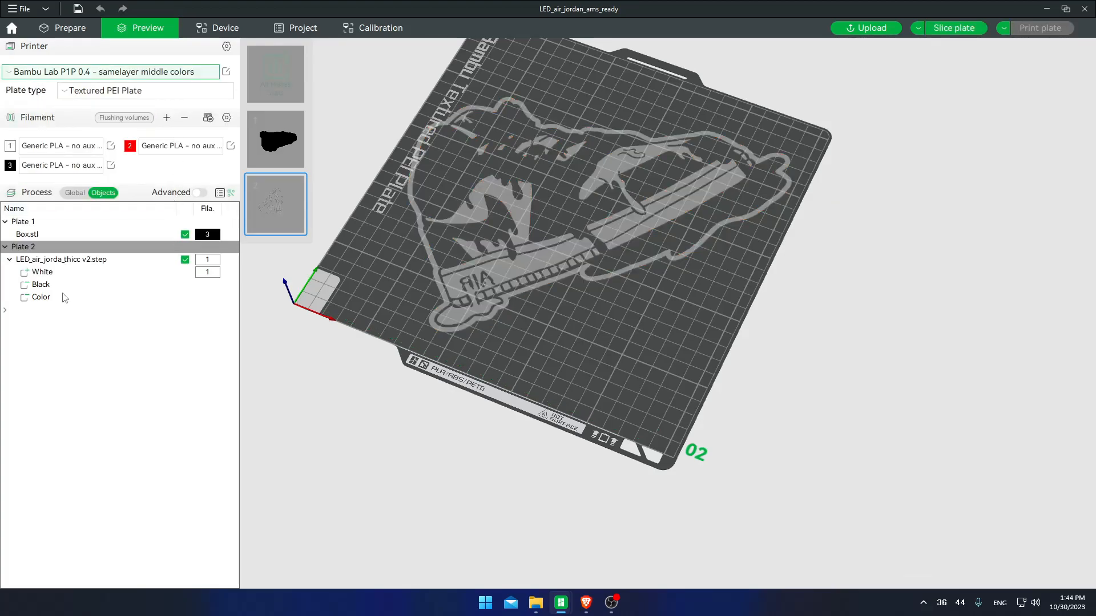
left_click(51, 285)
right_click(50, 286)
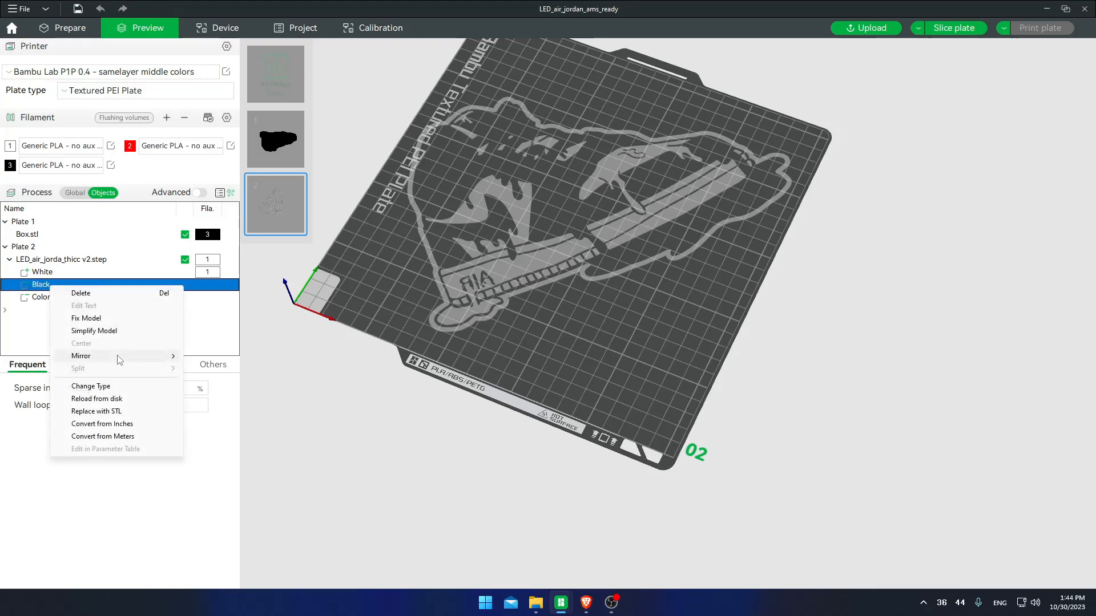
left_click(35, 315)
left_click(42, 297)
right_click(42, 297)
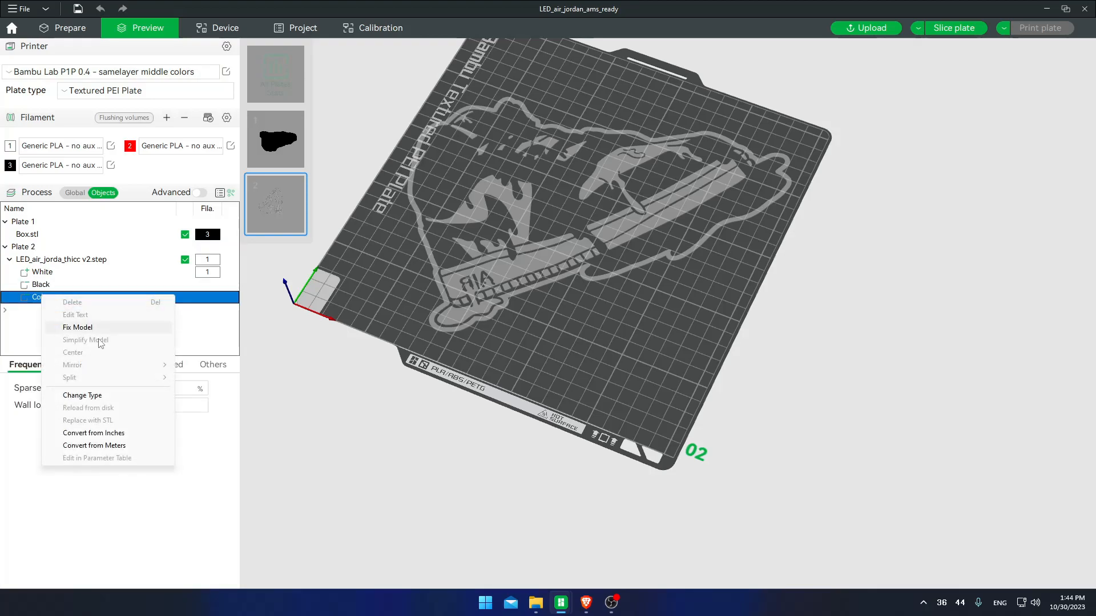
left_click(101, 395)
left_click(490, 266)
left_click(467, 284)
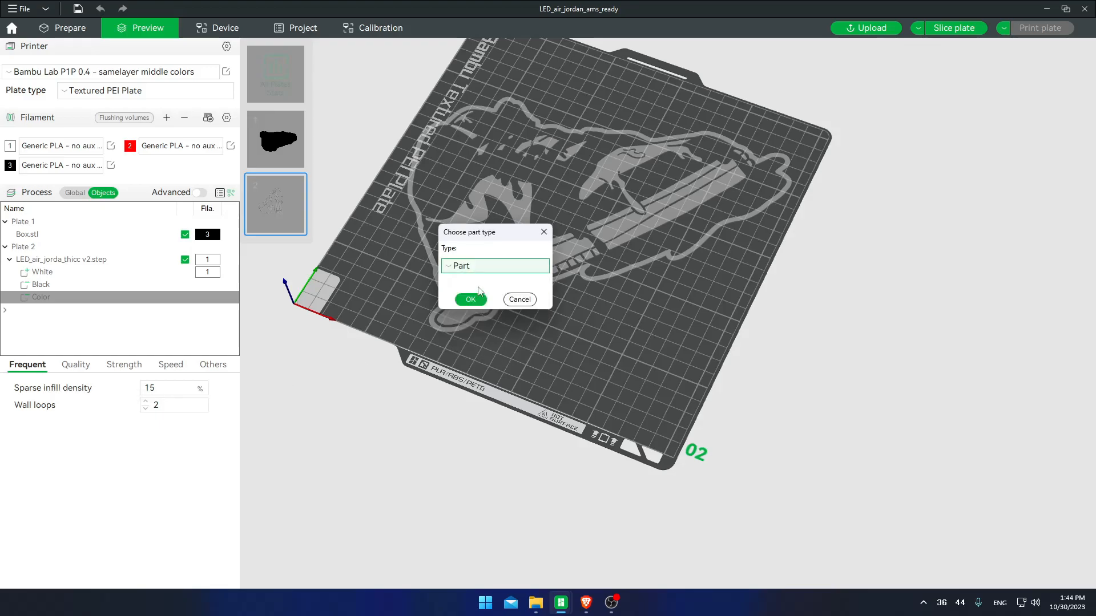
left_click(470, 298)
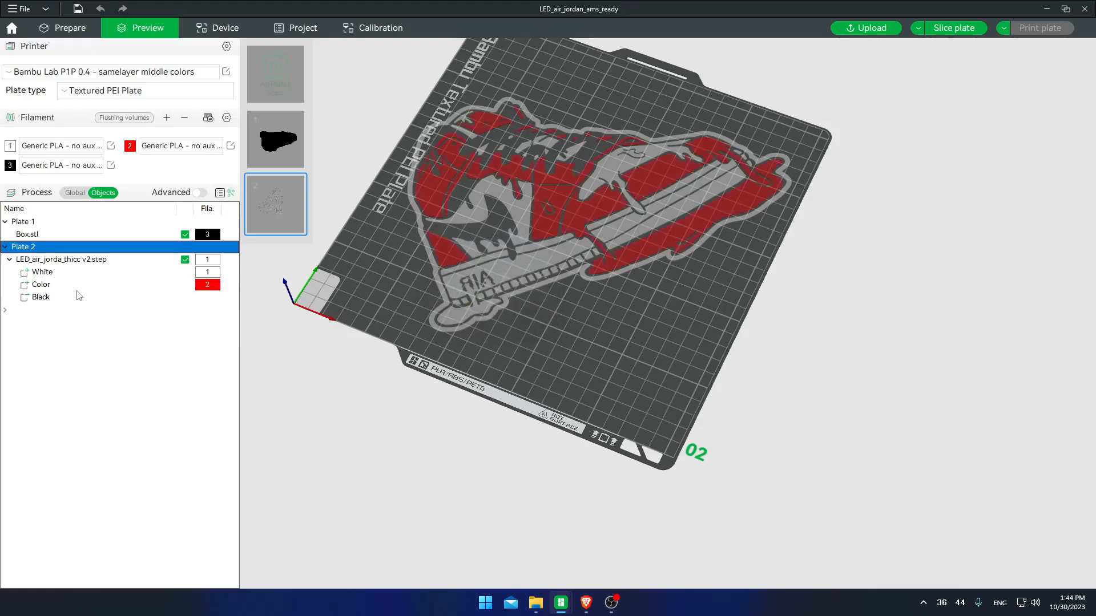
Change the White part to a Negative Part and slice plate 2 for the Color part.
left_click(45, 273)
right_click(48, 274)
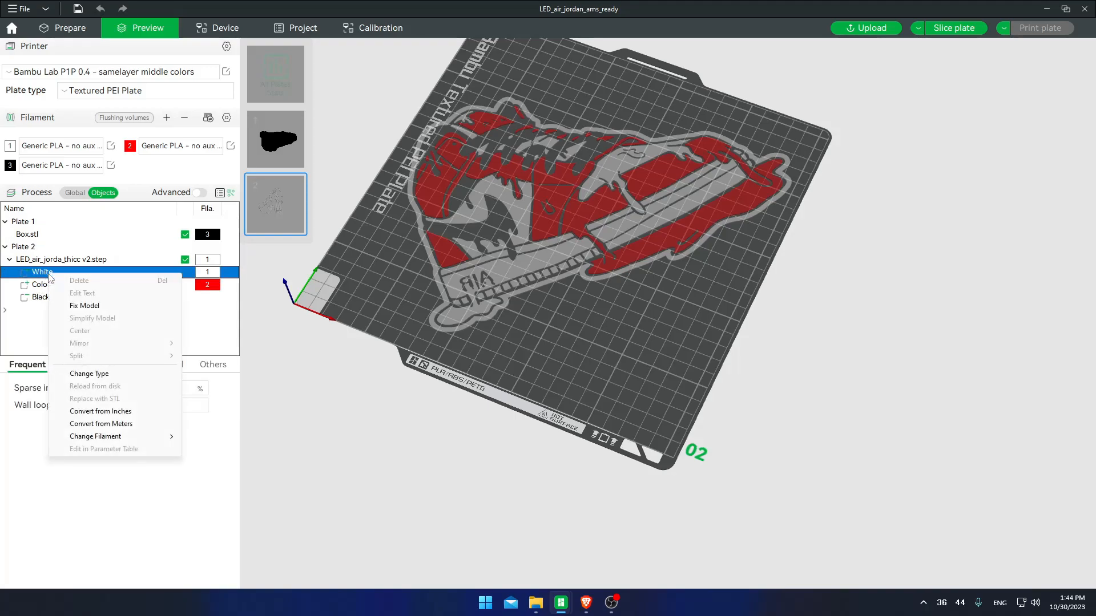
left_click(142, 374)
left_click(489, 266)
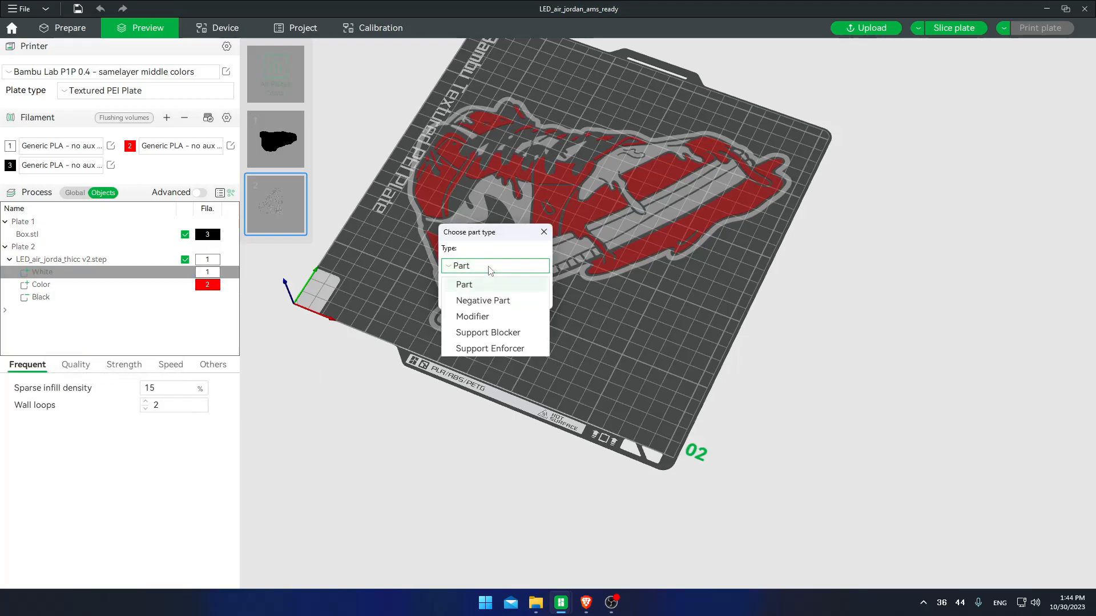
left_click(496, 303)
left_click(470, 299)
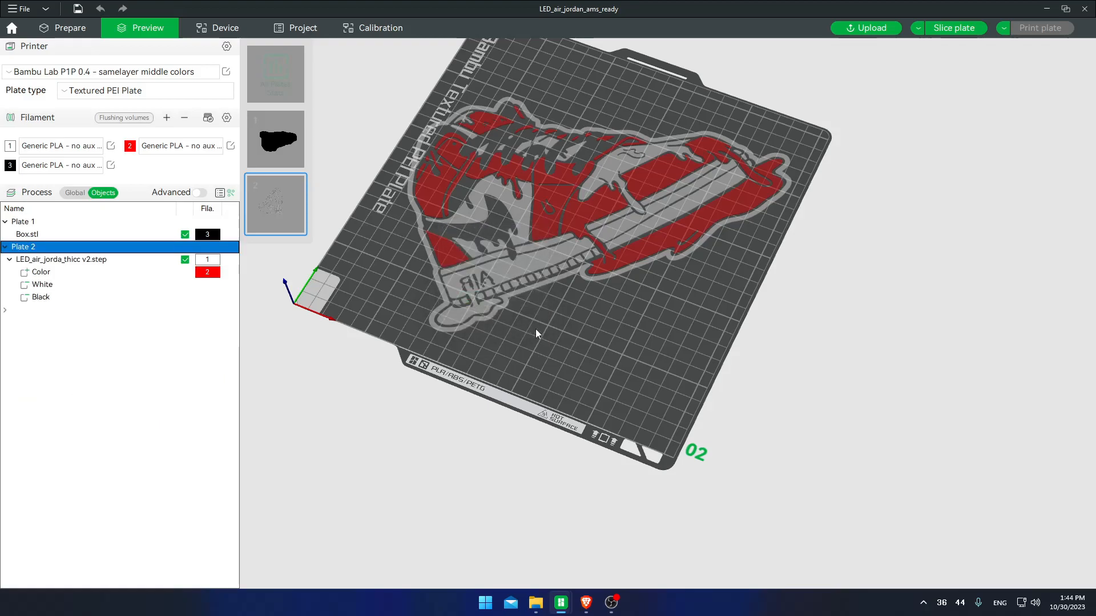
left_click(941, 30)
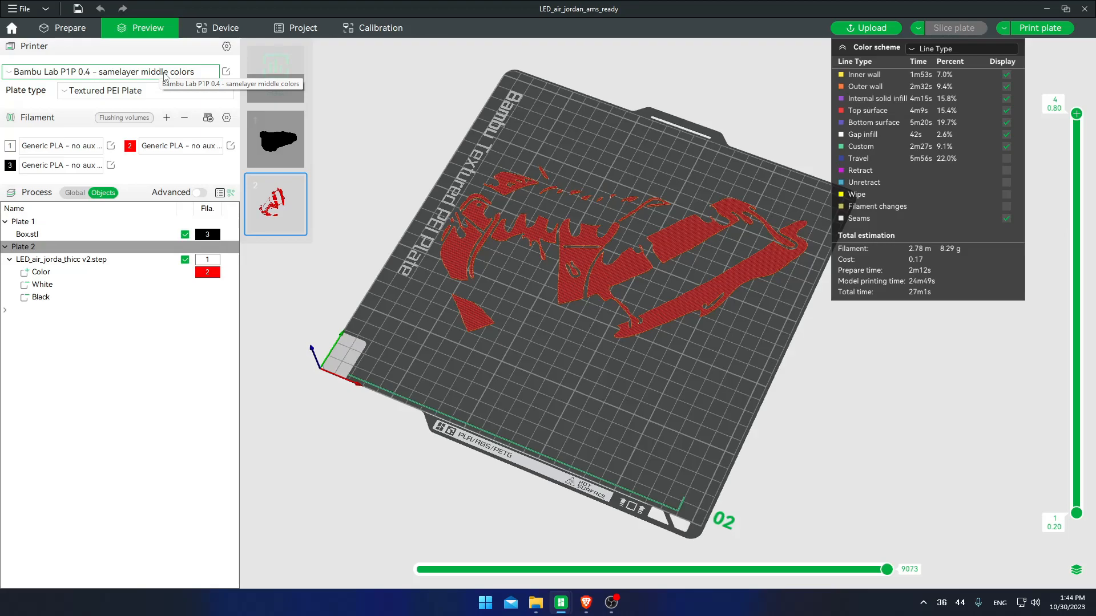
Check the extruder settings of the samelayer middle colors printer preset and examine the sliced Color part on the plate.
left_click(226, 71)
left_click(606, 178)
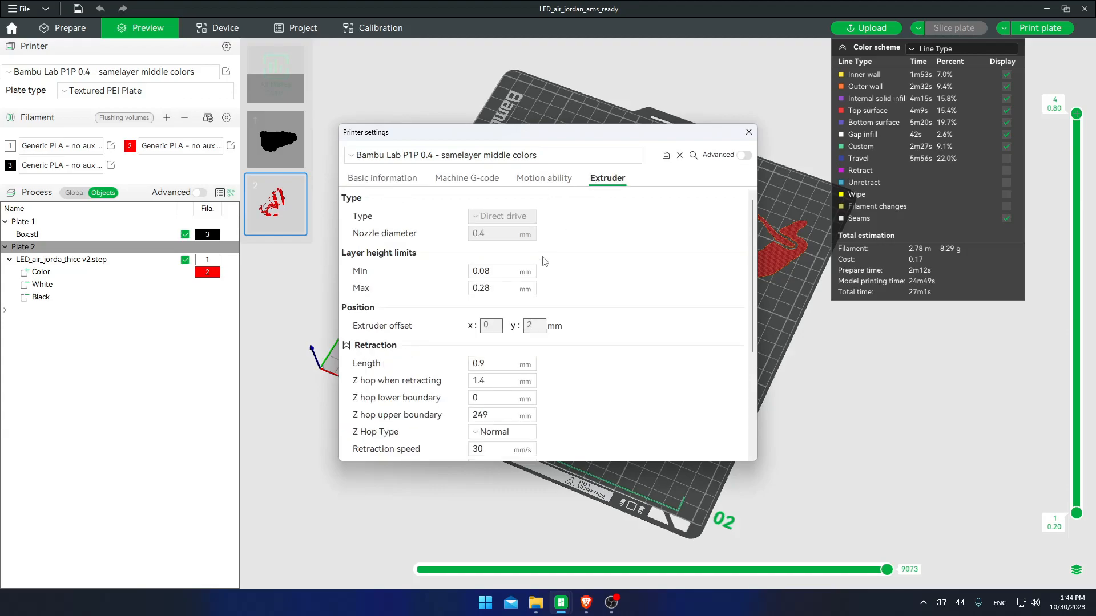
left_click(748, 132)
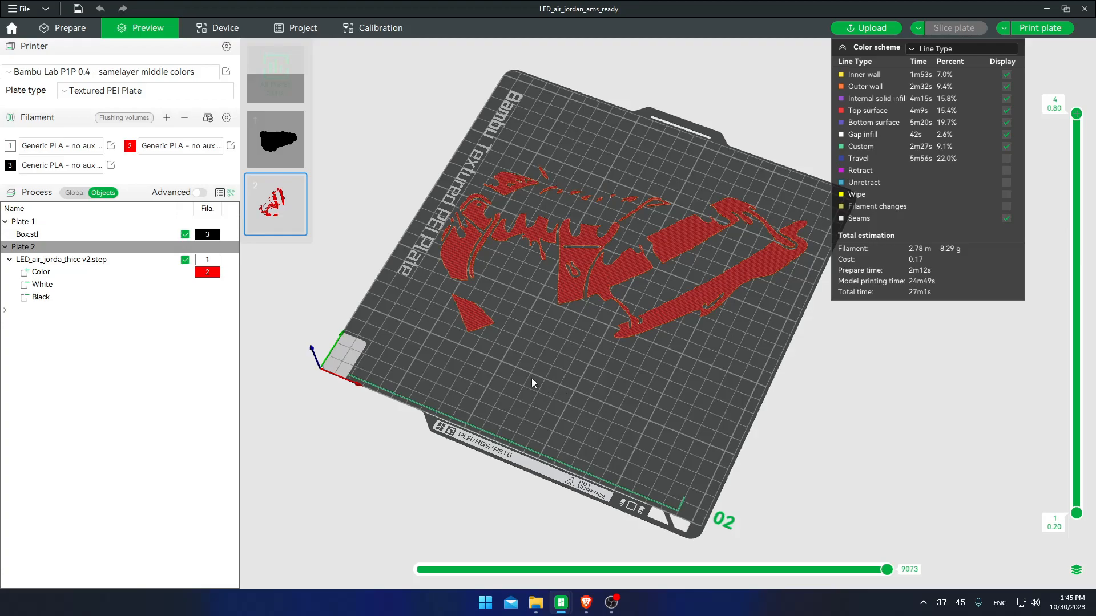
scroll(553, 382, "up", 5)
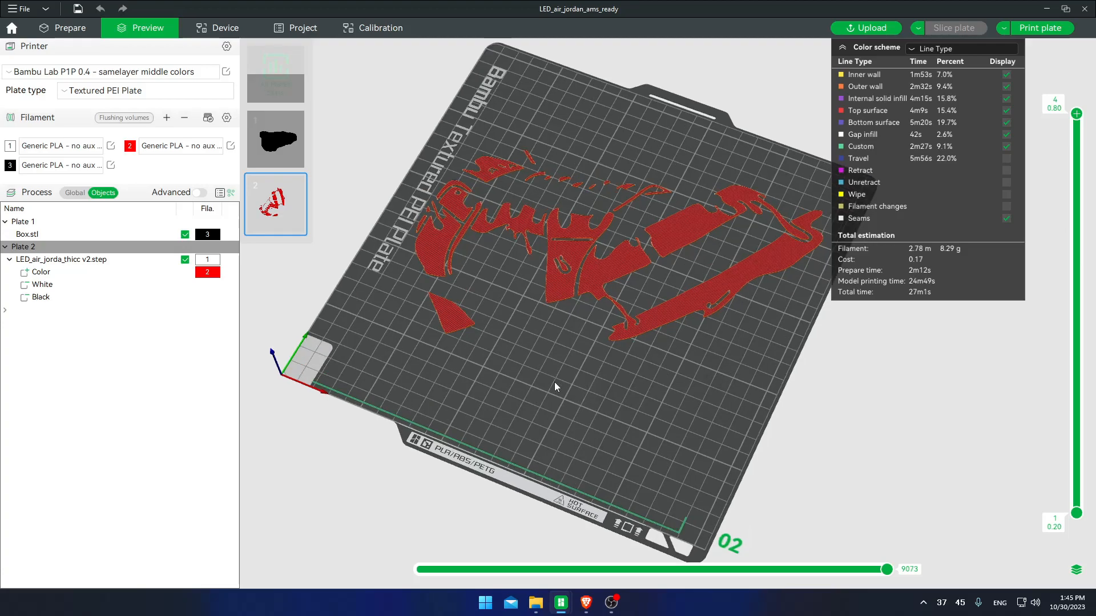
scroll(553, 383, "down", 4)
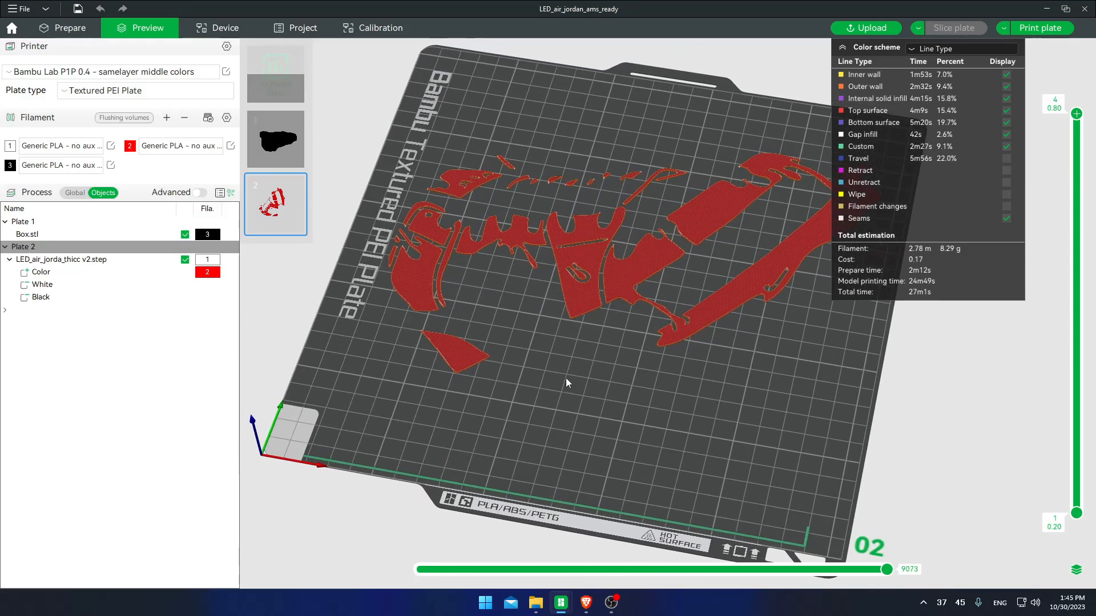
right_click_drag(603, 352, 570, 368)
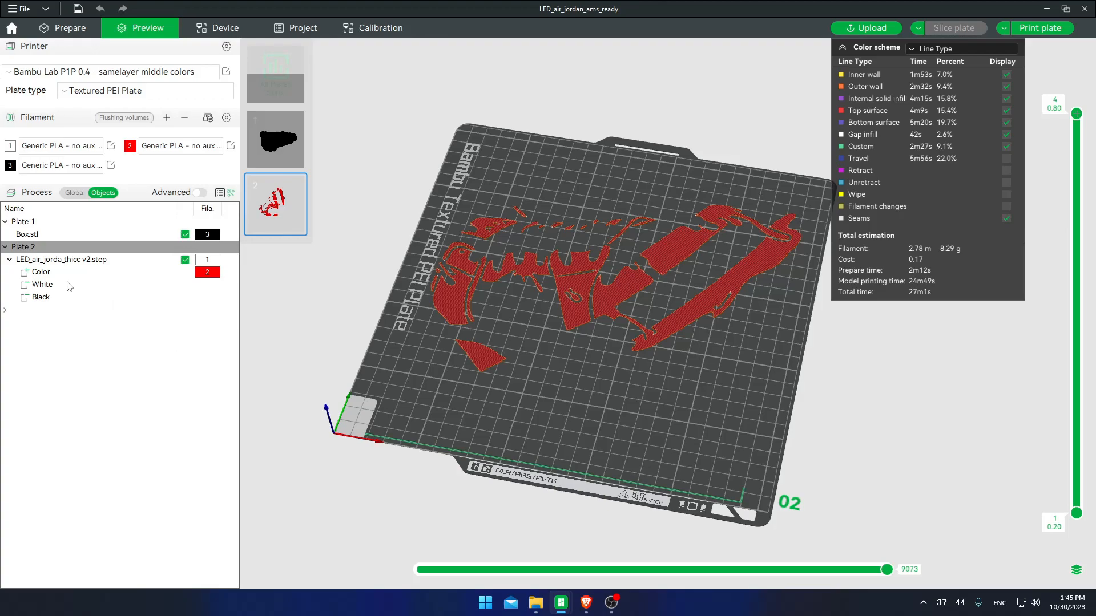
Try to change the type of the Color part while it is the only solid part of the object.
left_click(48, 272)
right_click(53, 274)
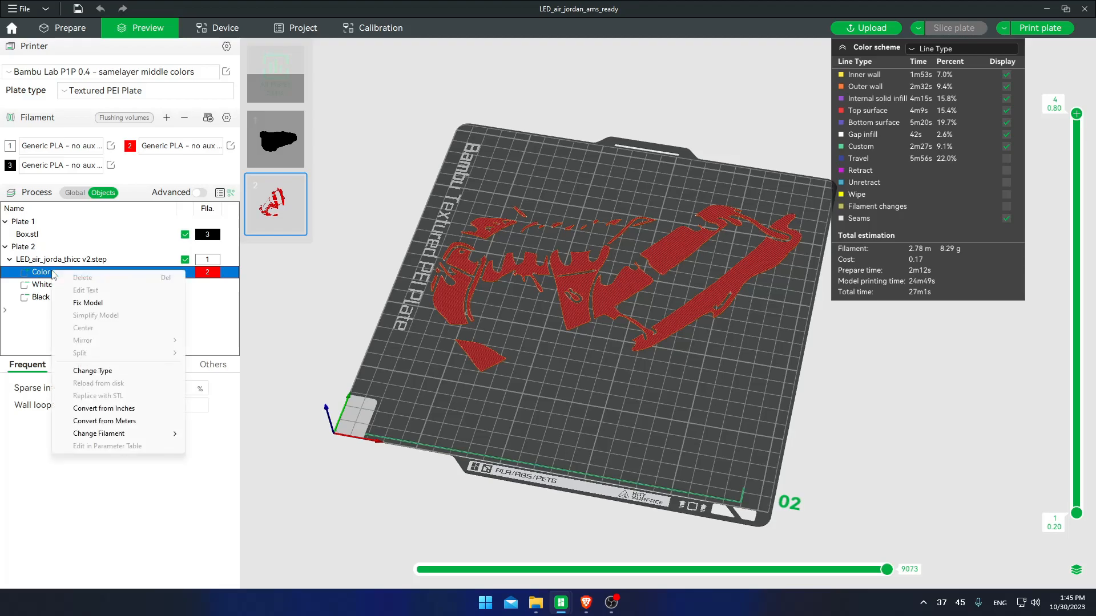
left_click(119, 371)
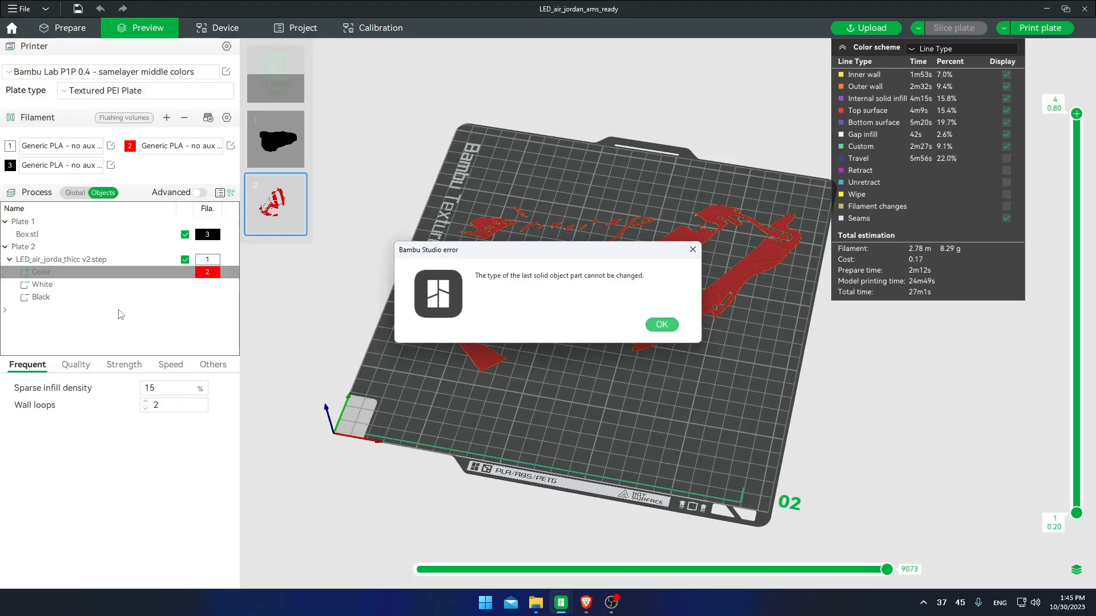
left_click(658, 324)
left_click(49, 289)
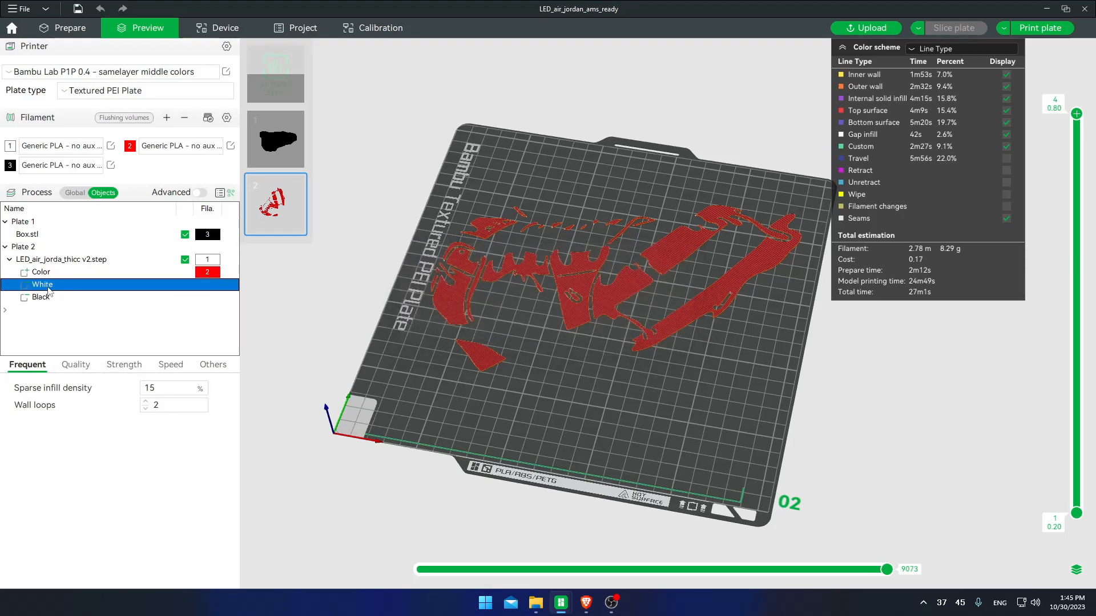
right_click(50, 291)
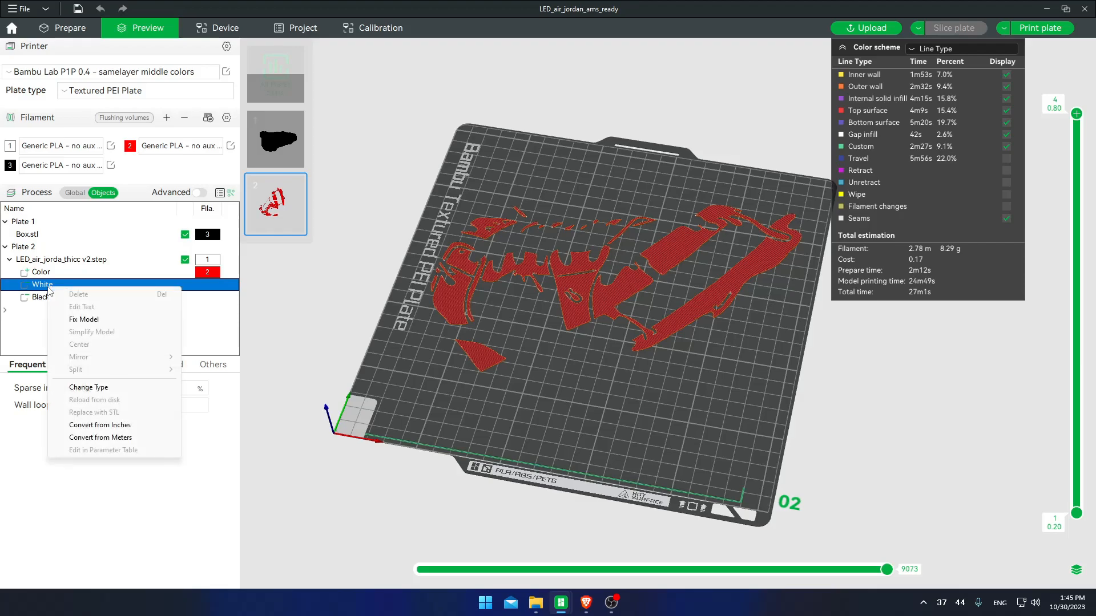
left_click(27, 318)
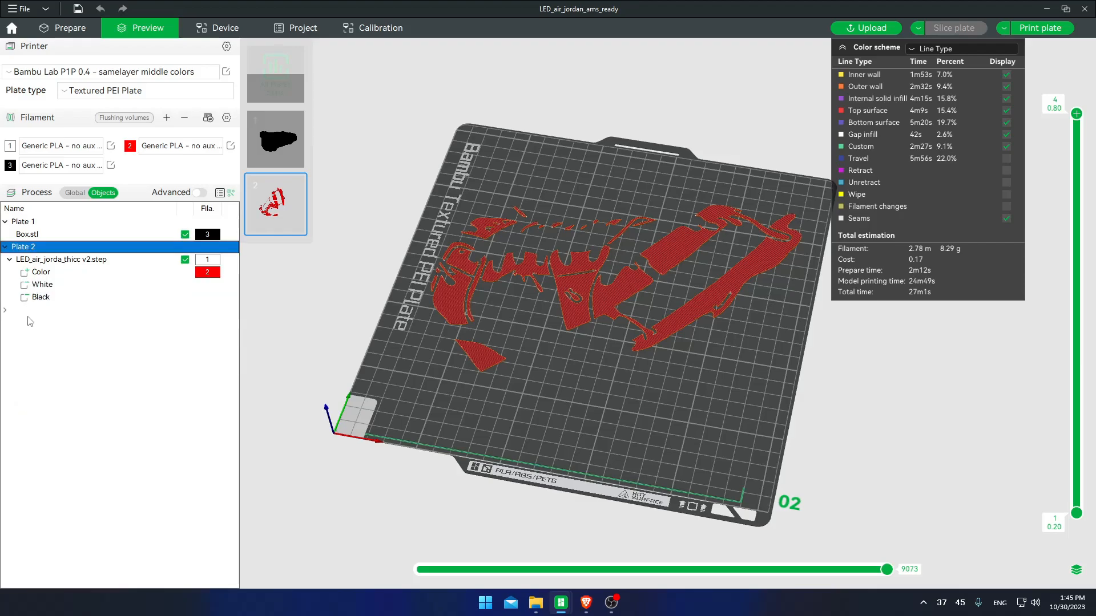
right_click(54, 275)
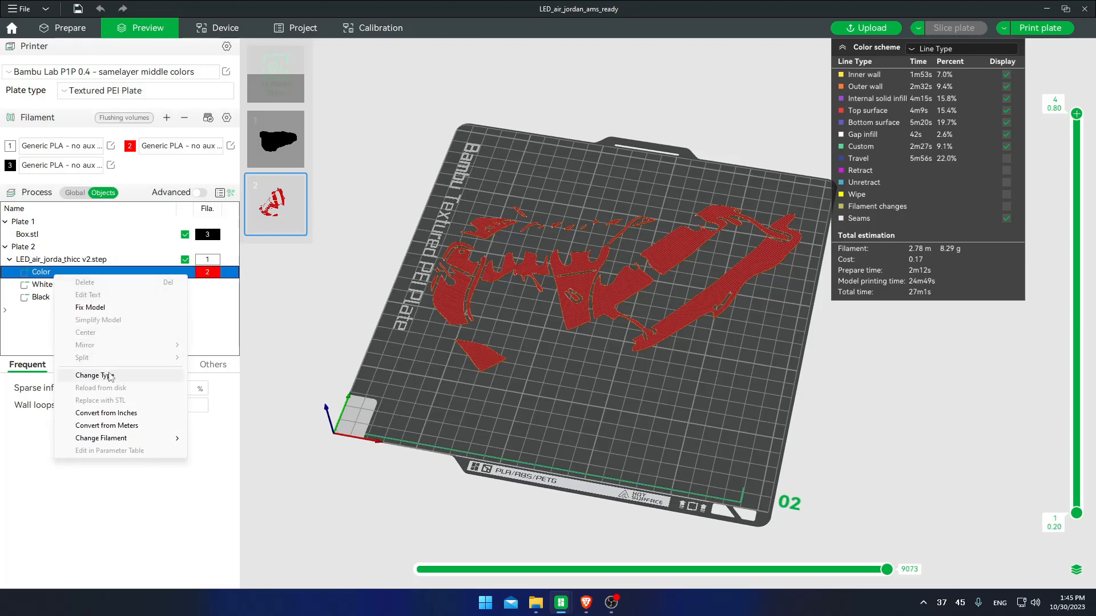
left_click(92, 375)
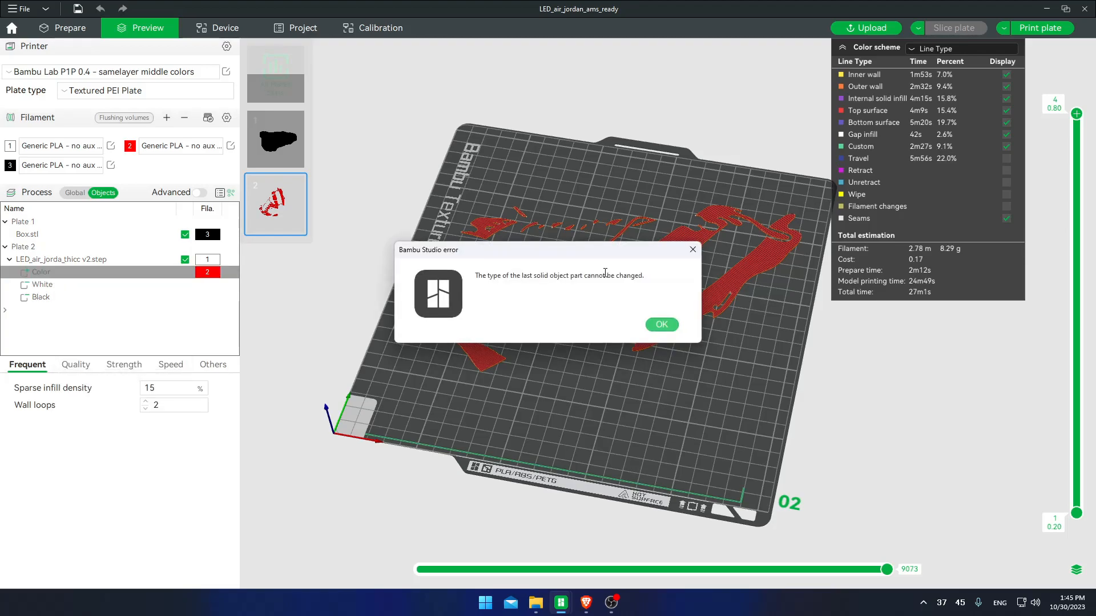
left_click(661, 326)
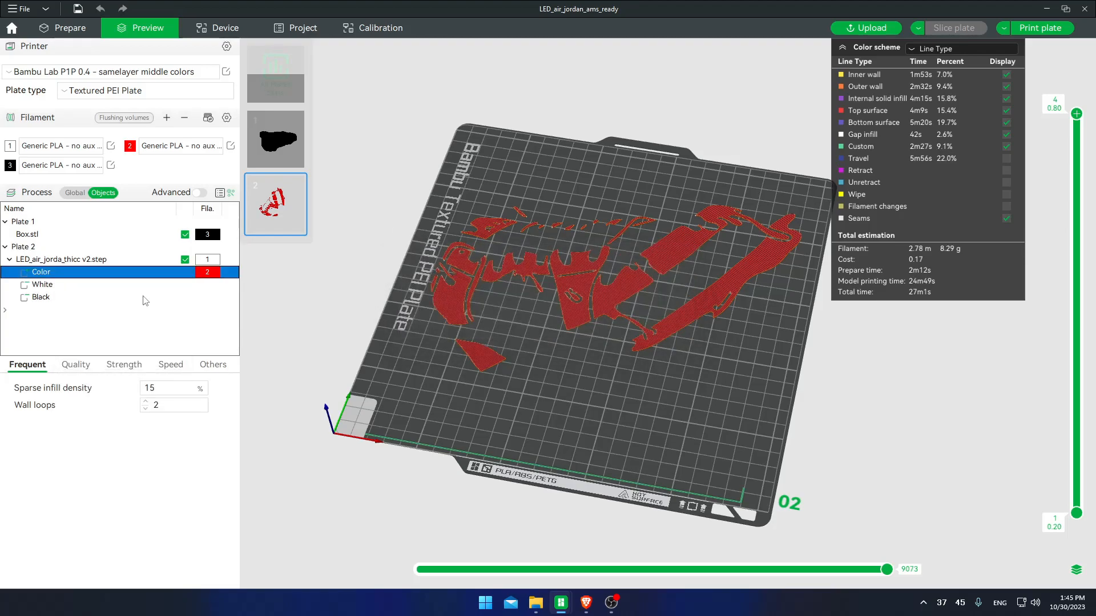
Change the Black part's type from negative back to Part.
left_click(43, 299)
right_click(43, 299)
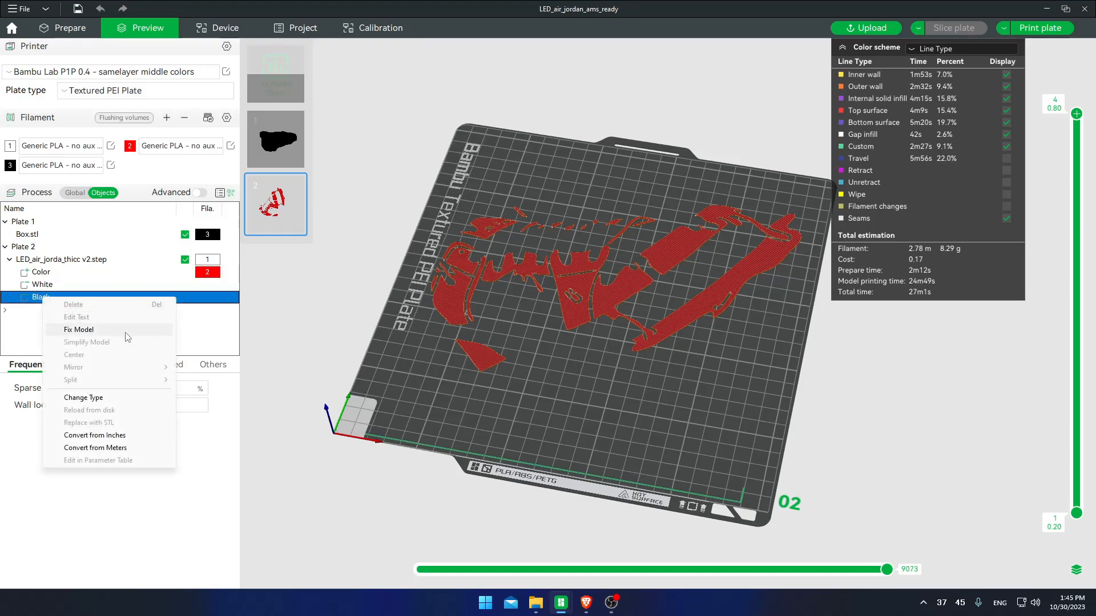
left_click(105, 397)
left_click(494, 266)
left_click(465, 284)
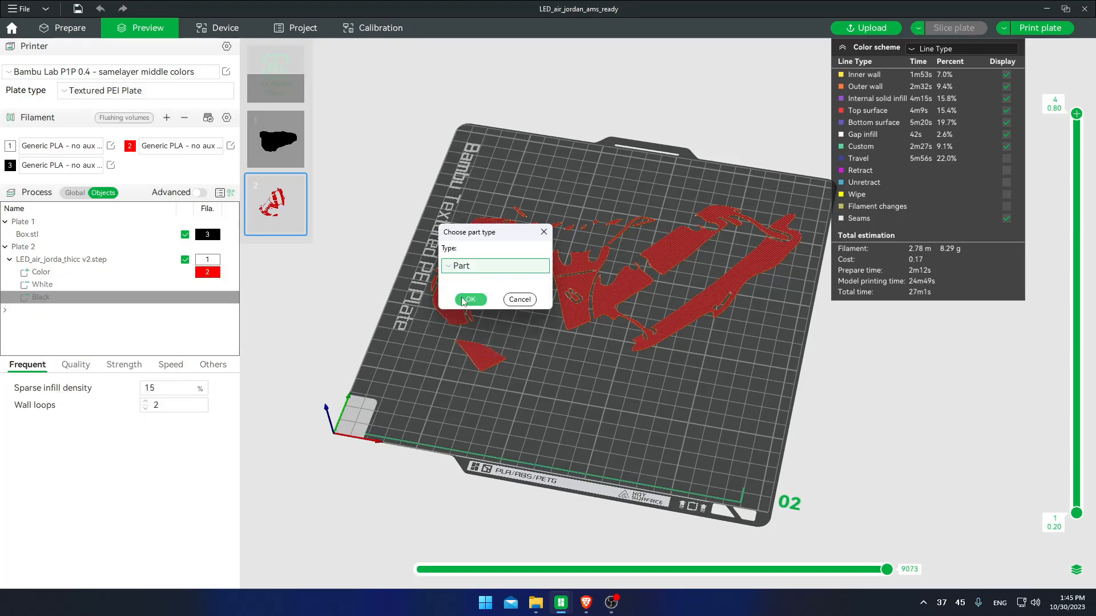
left_click(470, 299)
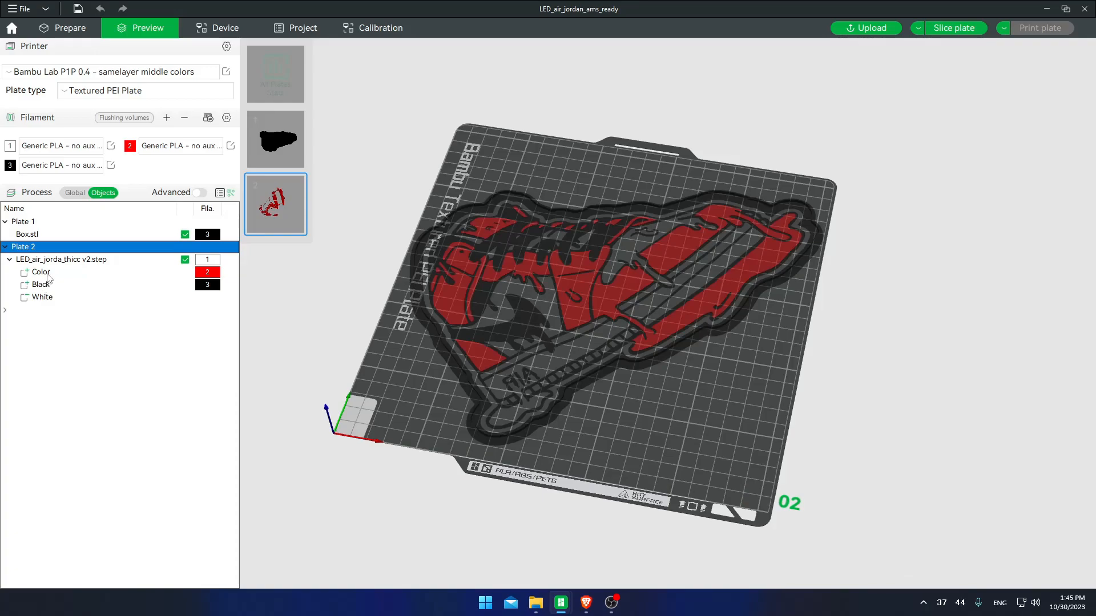
Change the Color part to a Negative Part so only the Black part is solid.
left_click(49, 276)
right_click(50, 277)
left_click(88, 373)
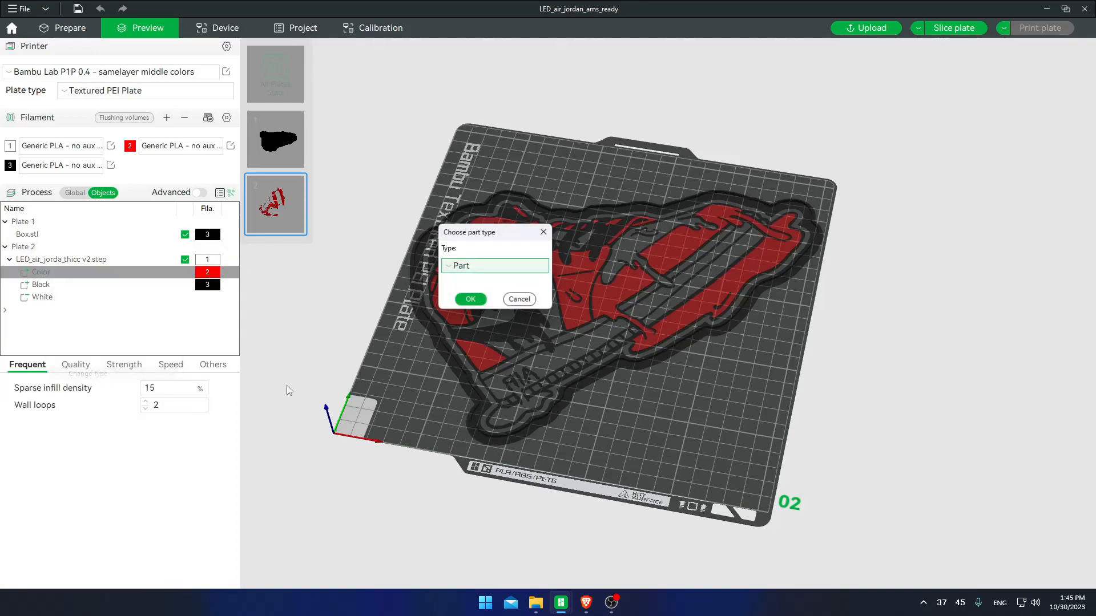
left_click(481, 266)
left_click(490, 298)
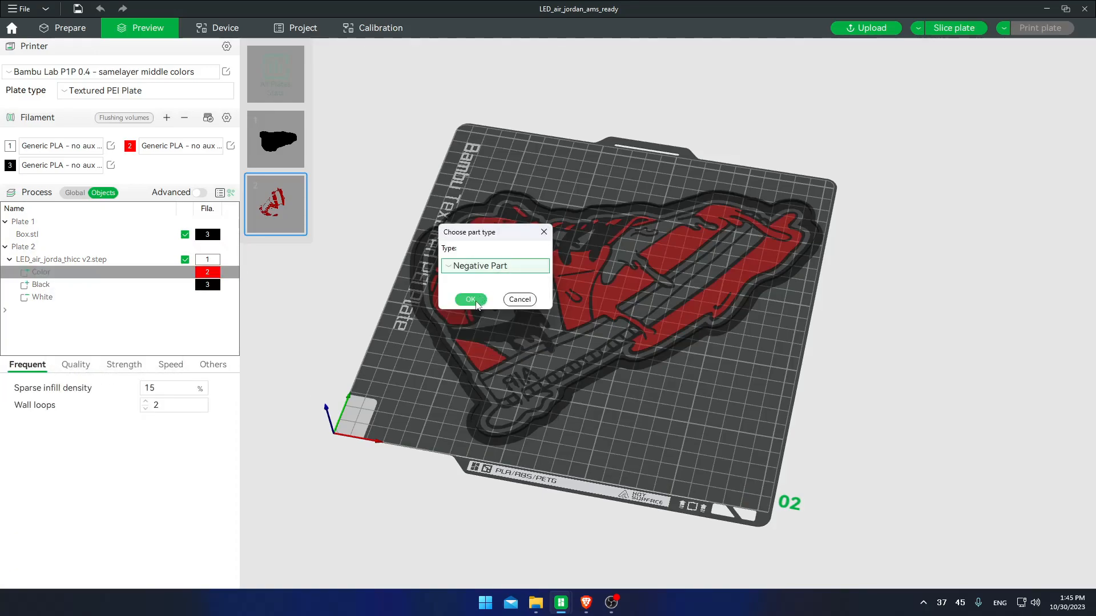
left_click(470, 299)
left_click(150, 346)
Slice plate 2 for the Black part and apply the Bambu Lab P1P 0.4 nozzle - samelayer last color printer preset.
left_click(952, 28)
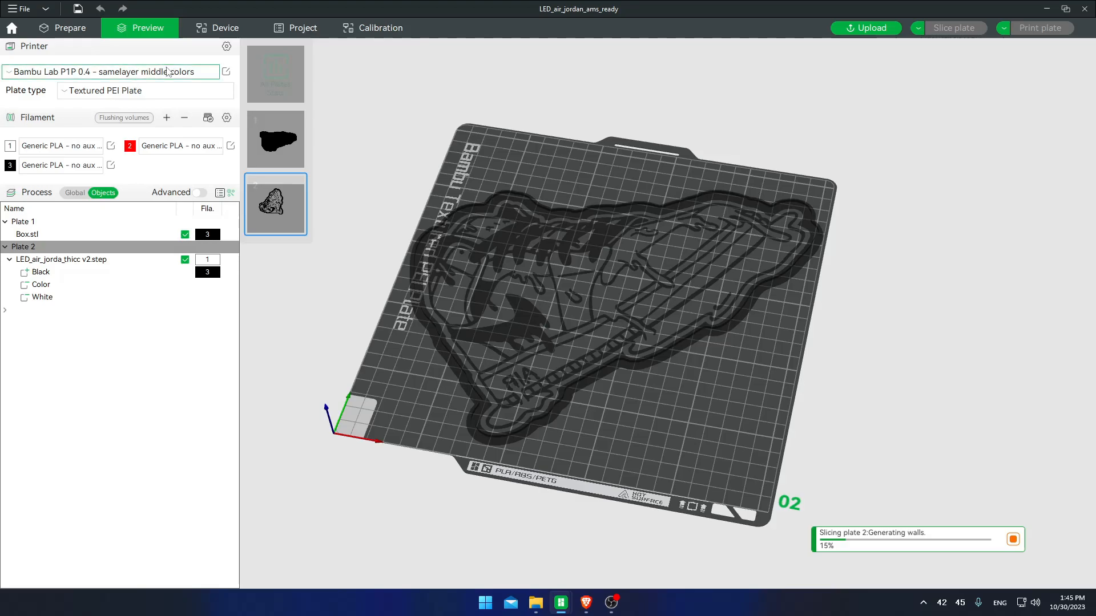
left_click(114, 71)
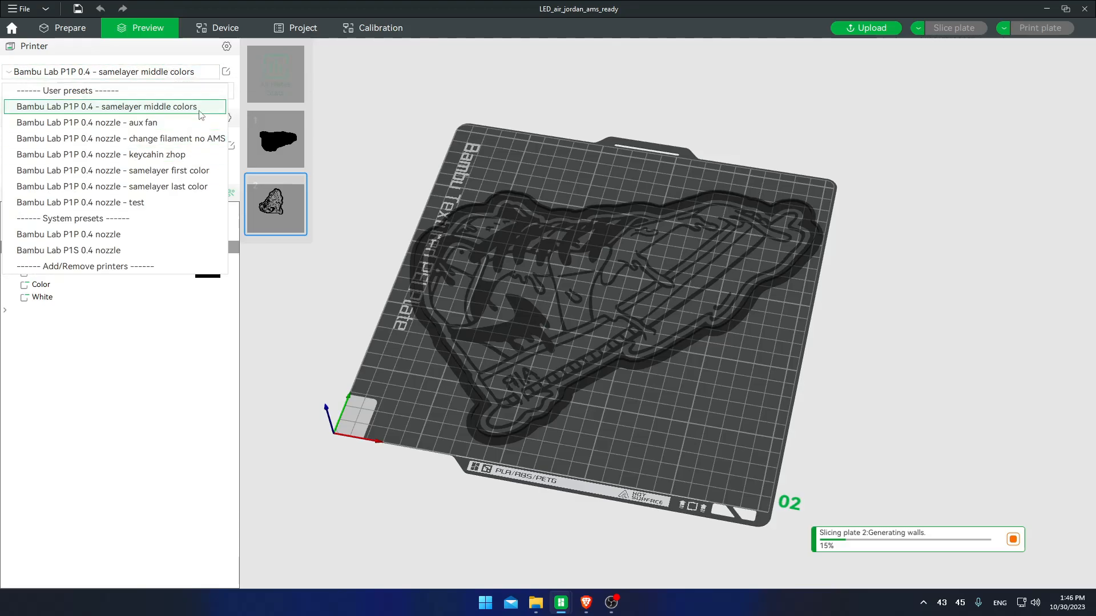
left_click(194, 195)
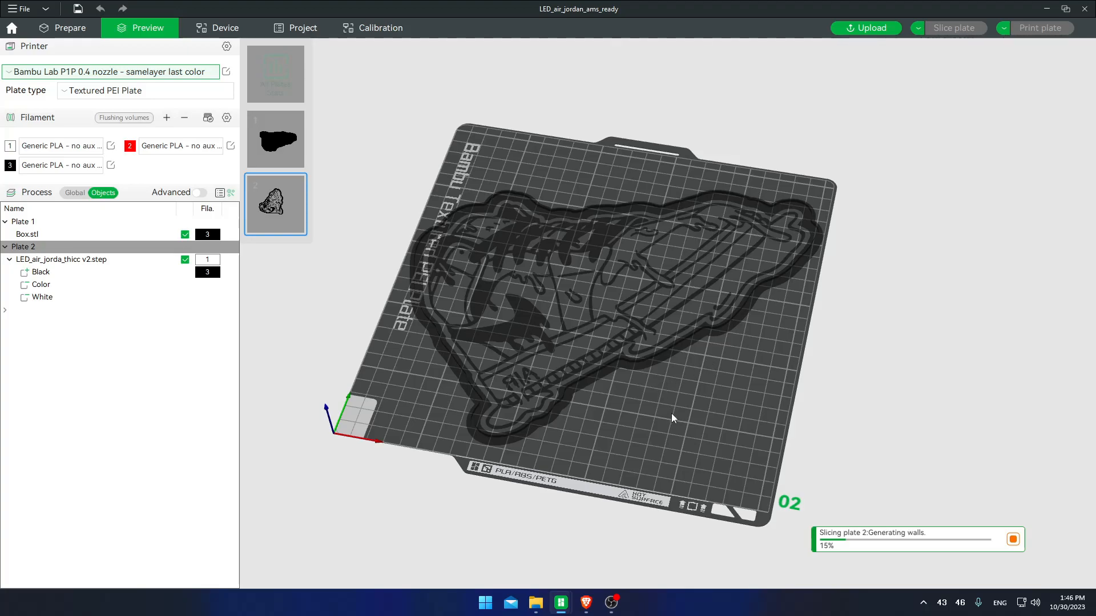
left_click_drag(656, 421, 696, 389)
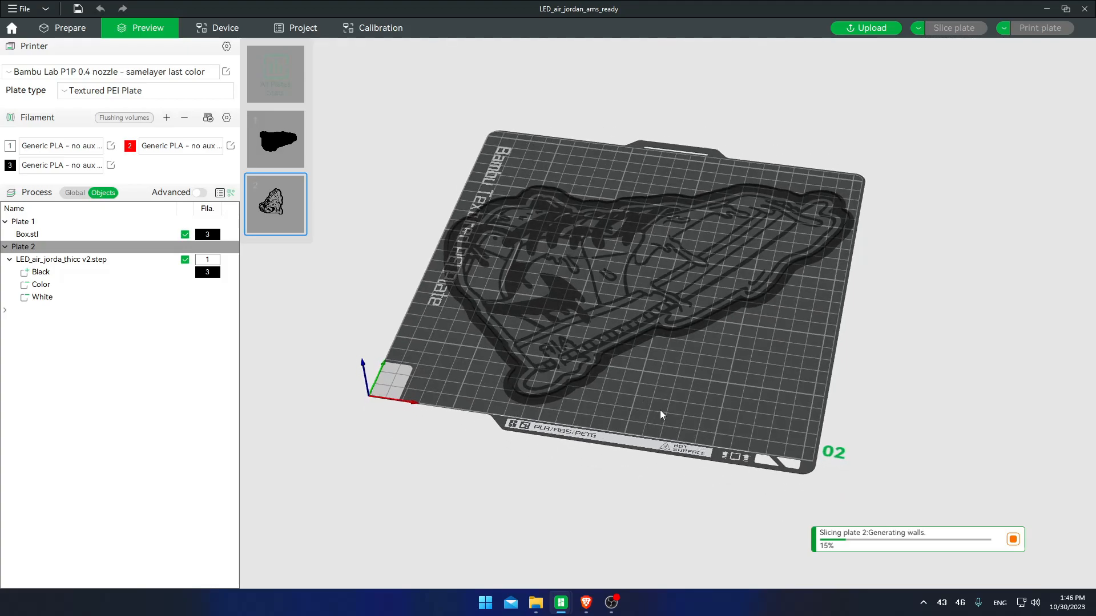
left_click_drag(701, 394, 696, 404)
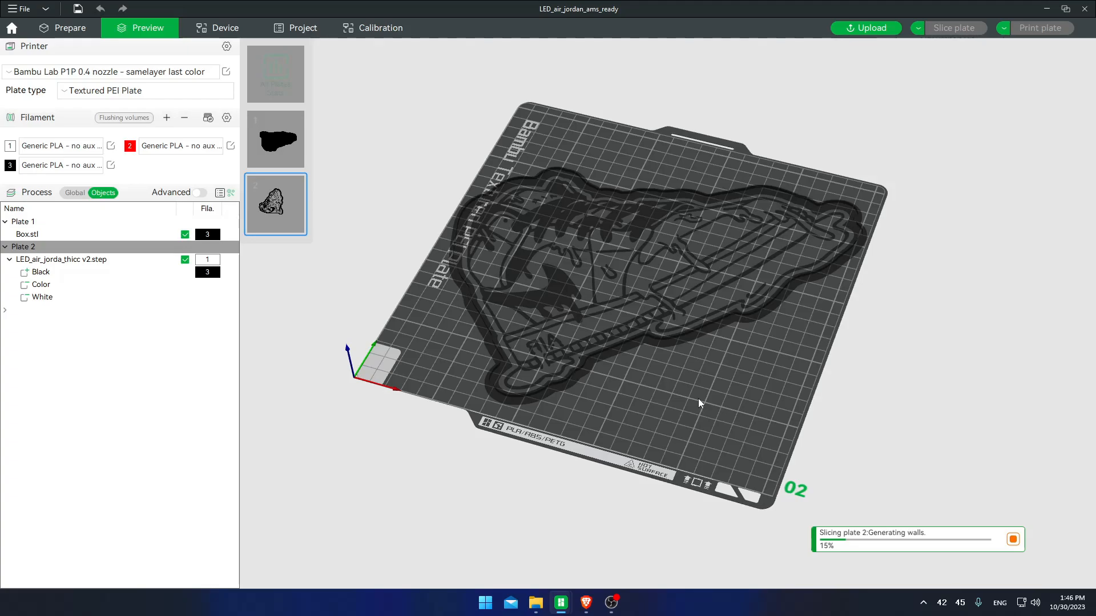
left_click(184, 71)
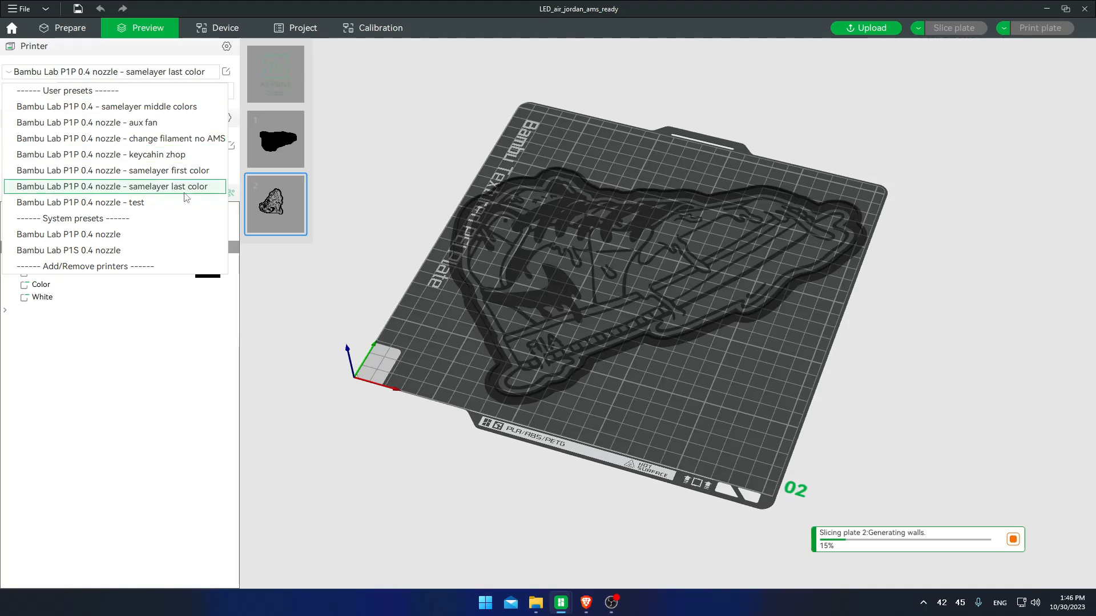
left_click(324, 300)
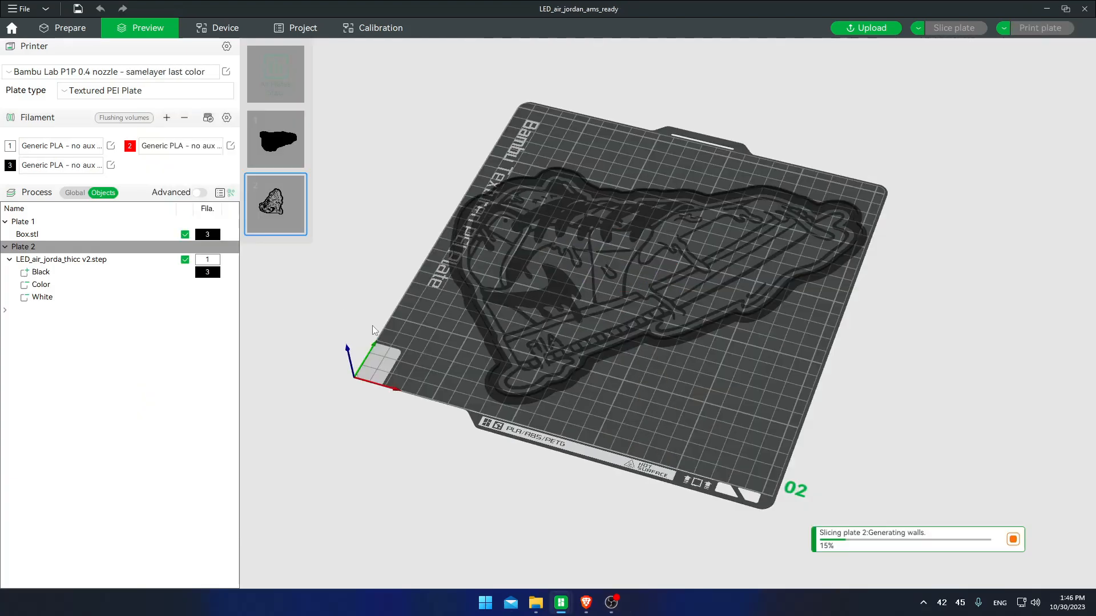
left_click_drag(416, 360, 430, 364)
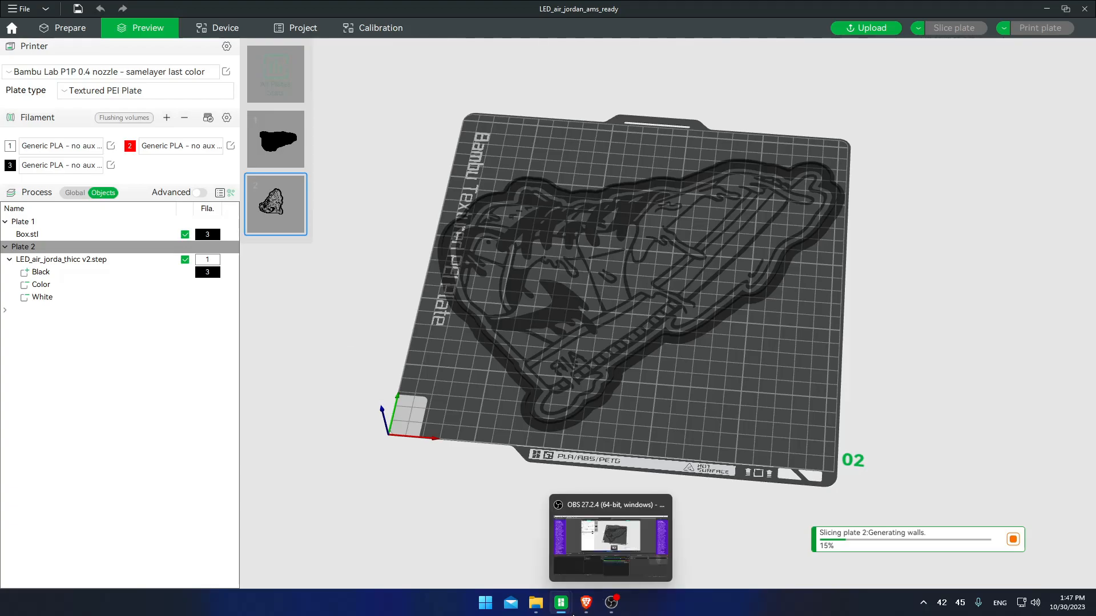
Switch to the Brave browser, review the Cults page offering the Bambu Studio lightbox profiles, and return to Bambu Studio.
left_click(587, 606)
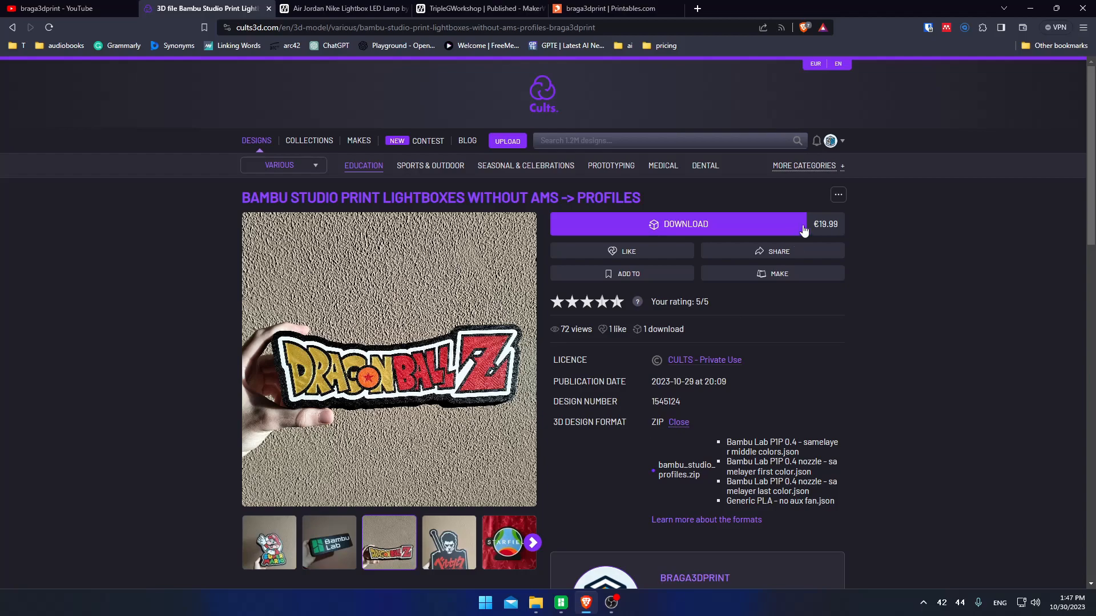
scroll(850, 385, "down", 2)
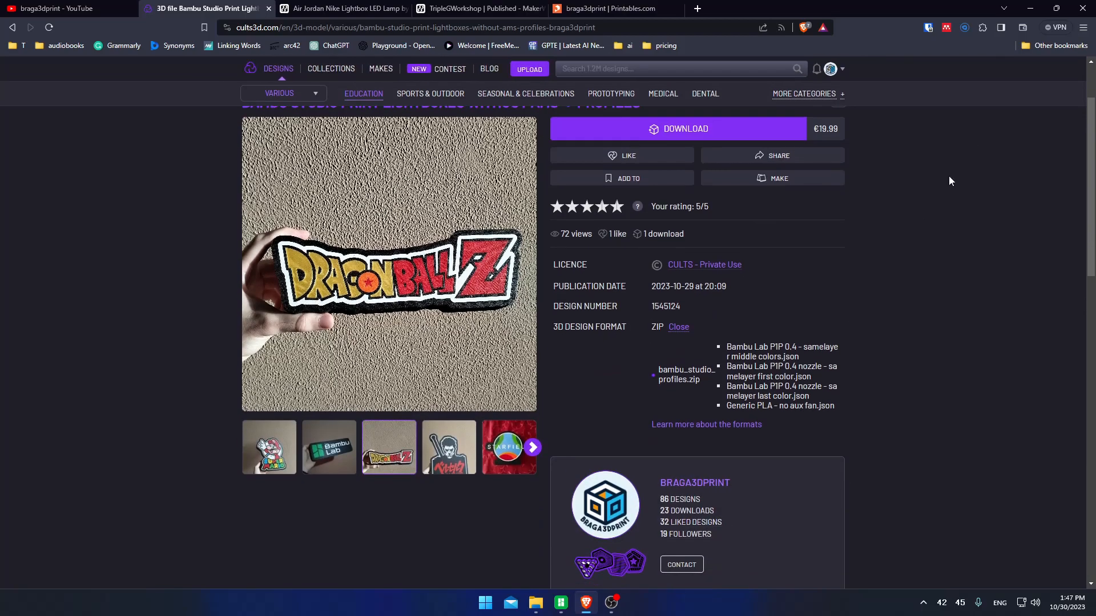
left_click(1030, 12)
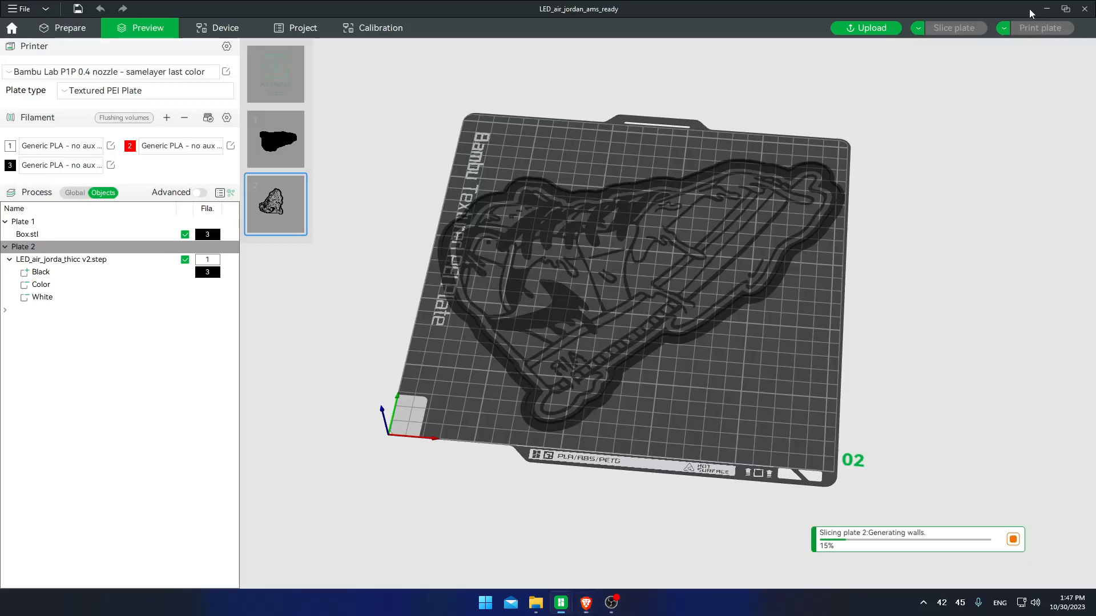
Examine the global Quality settings of the 0.20mm ams process preset down to the first layer flow ratio.
left_click(76, 193)
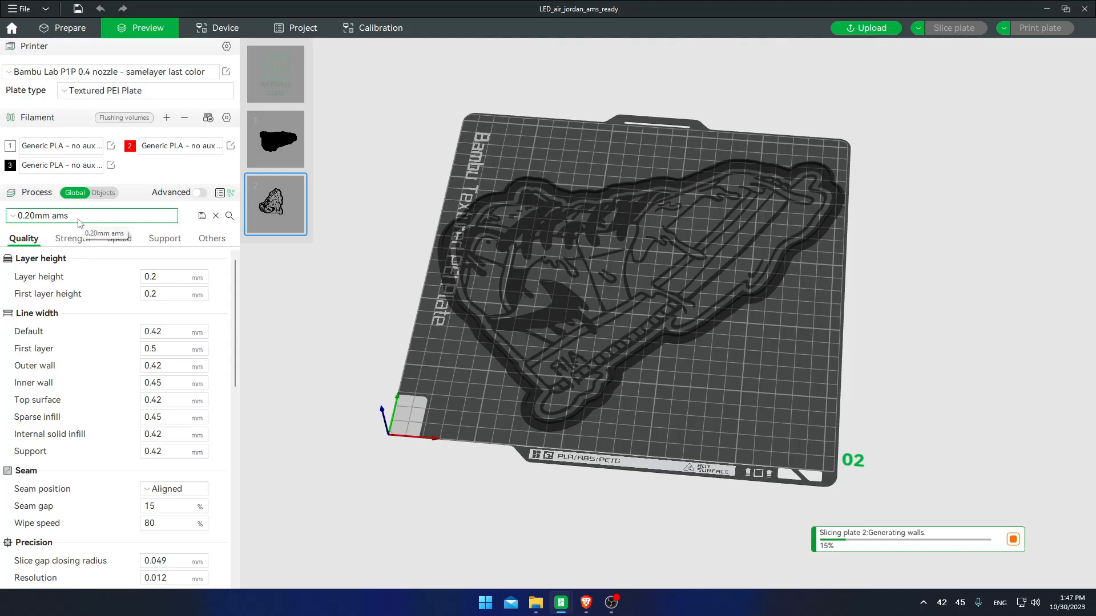
scroll(104, 294, "down", 5)
scroll(104, 294, "down", 7)
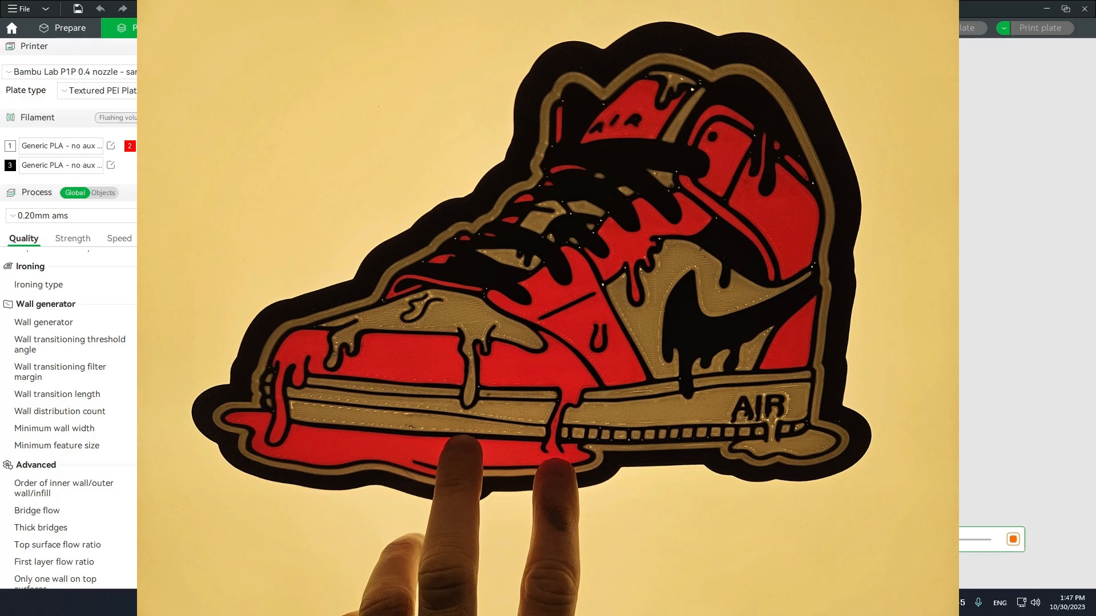
scroll(121, 383, "down", 3)
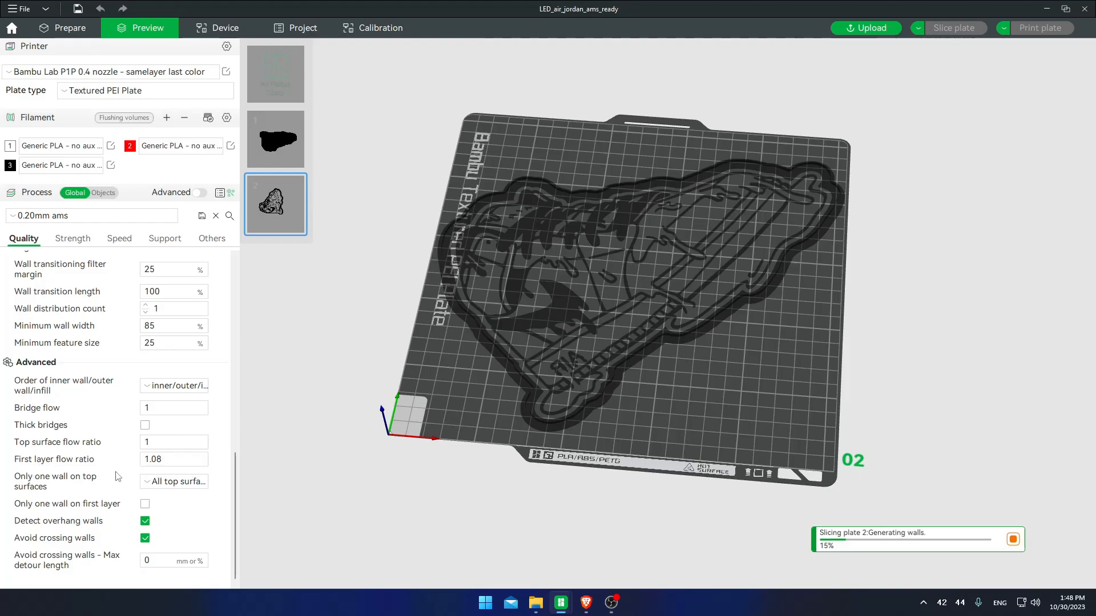
left_click(153, 459)
double_click(153, 459)
left_click(176, 460)
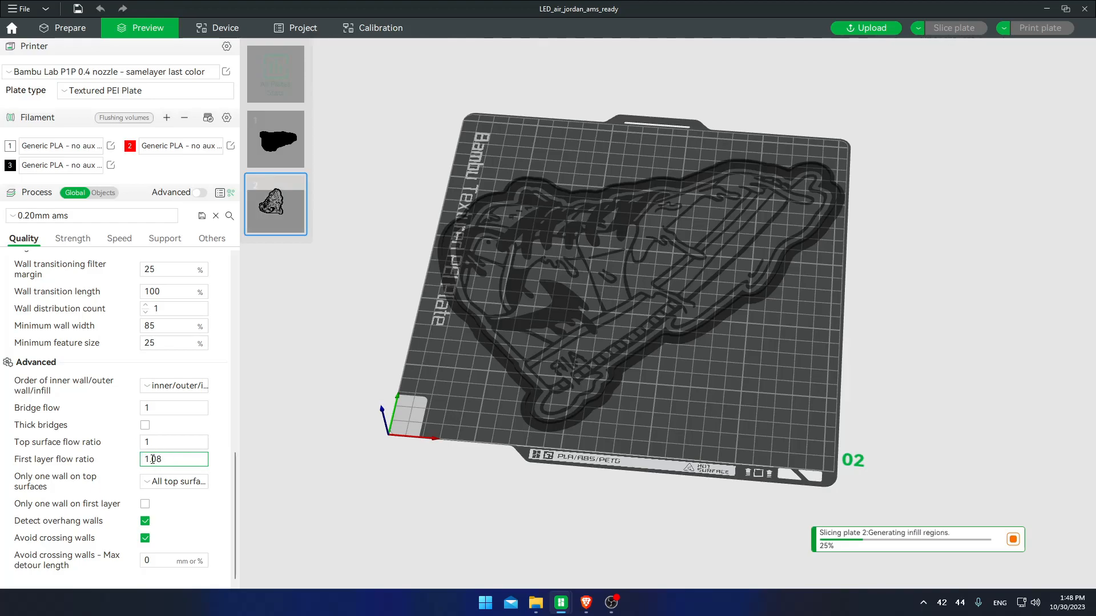
Check the Developer mode option in the application preferences.
left_click(25, 11)
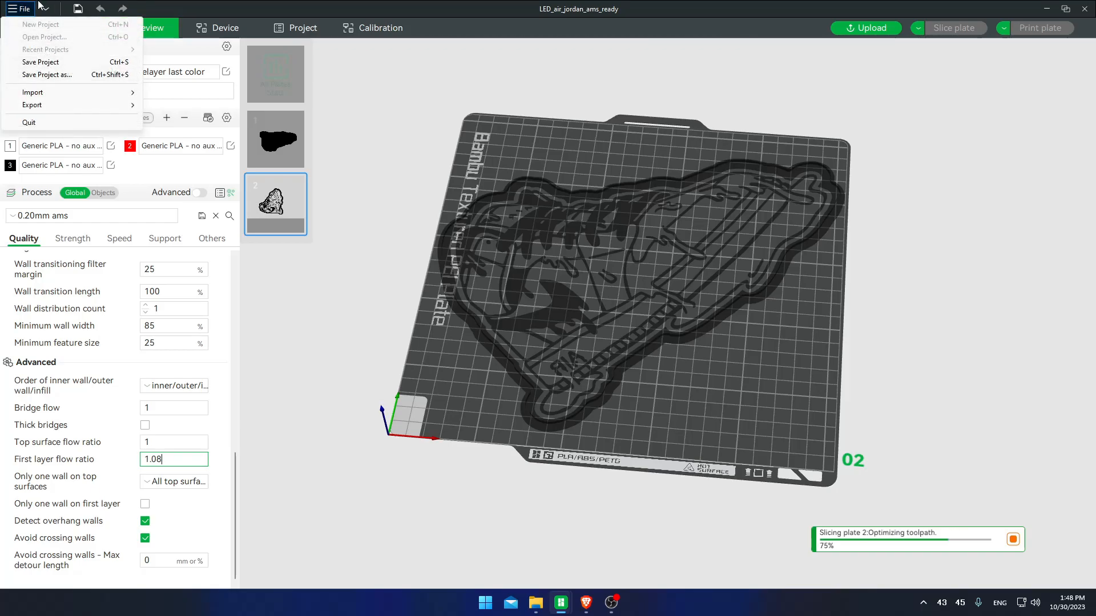
left_click(45, 9)
left_click(45, 8)
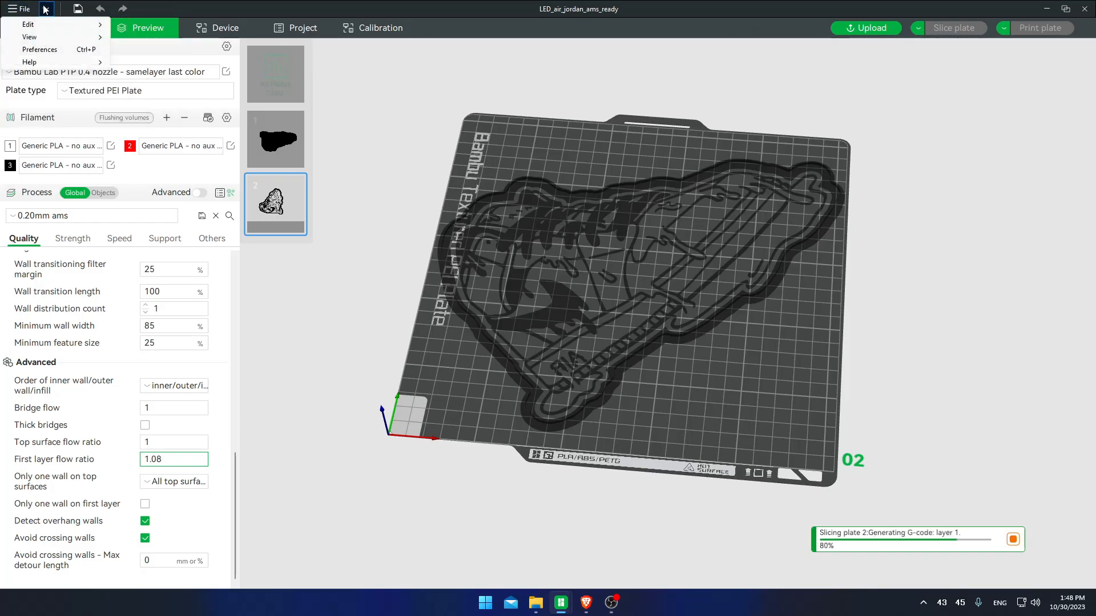
left_click(79, 54)
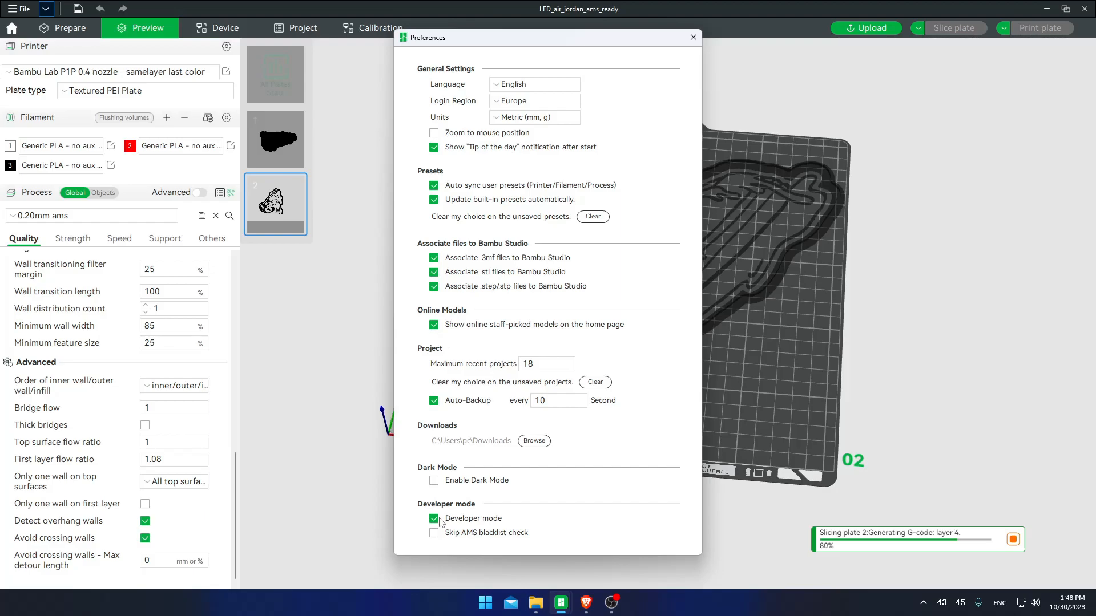
left_click(693, 37)
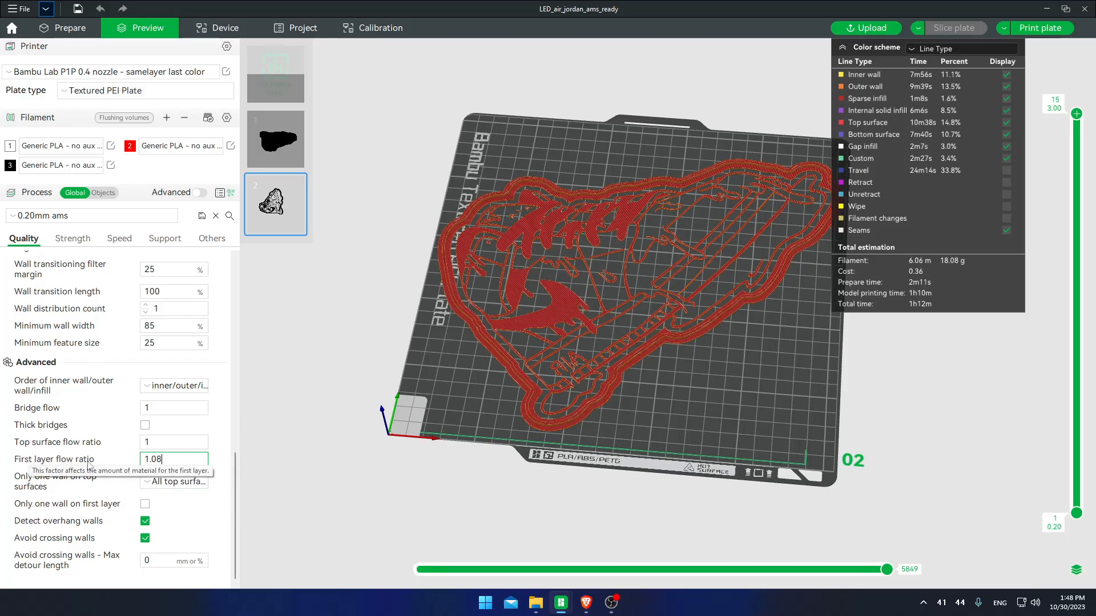
Look through the remaining Quality settings and bring up the Strength settings of the 0.20mm ams process preset.
scroll(142, 485, "up", 6)
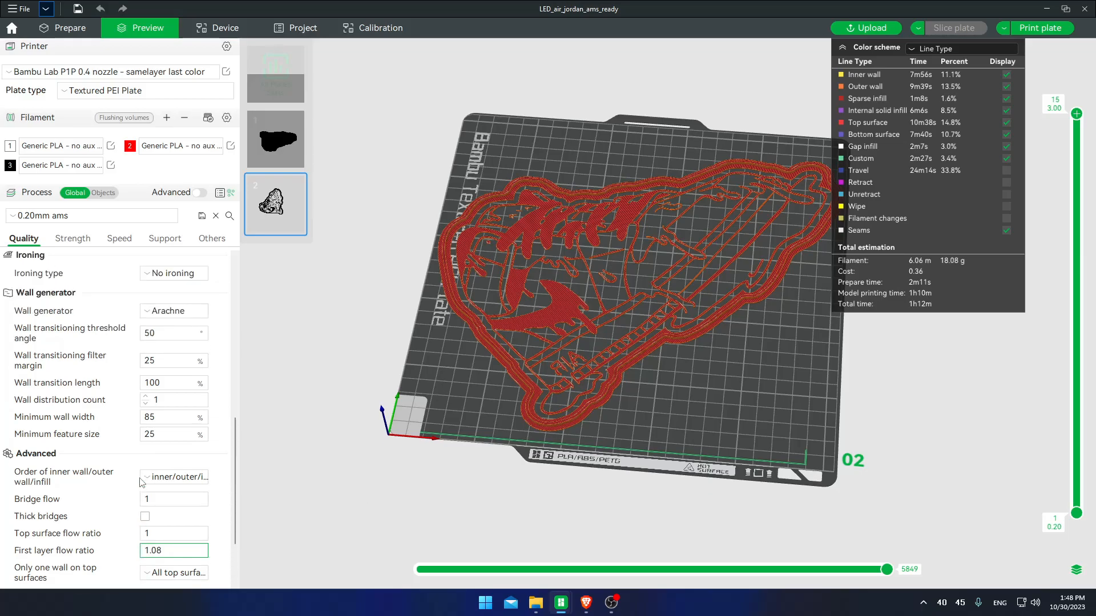
scroll(140, 484, "up", 3)
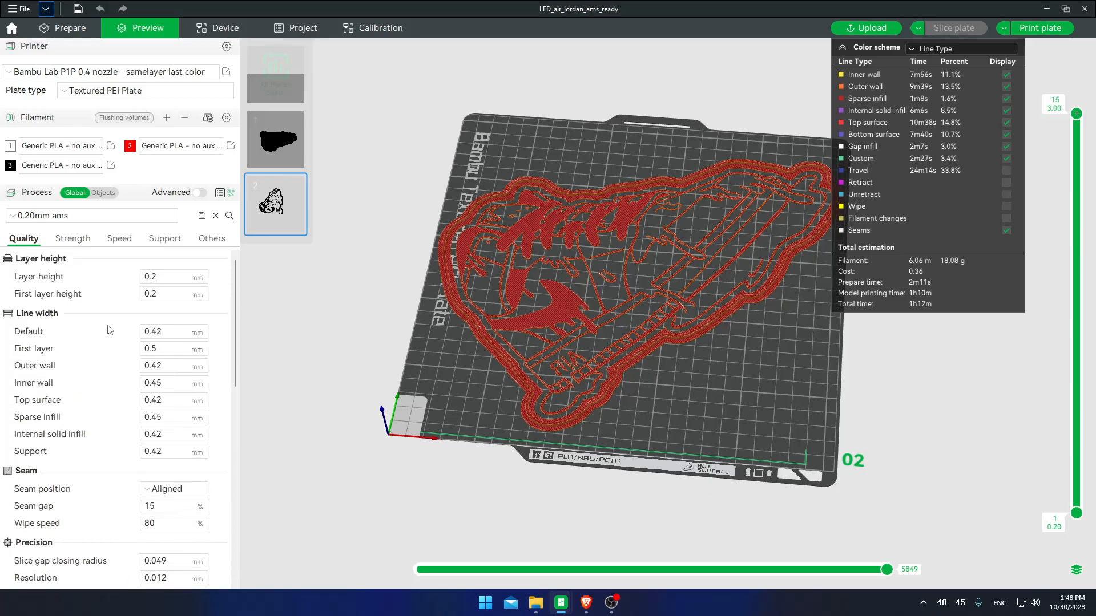
left_click(82, 237)
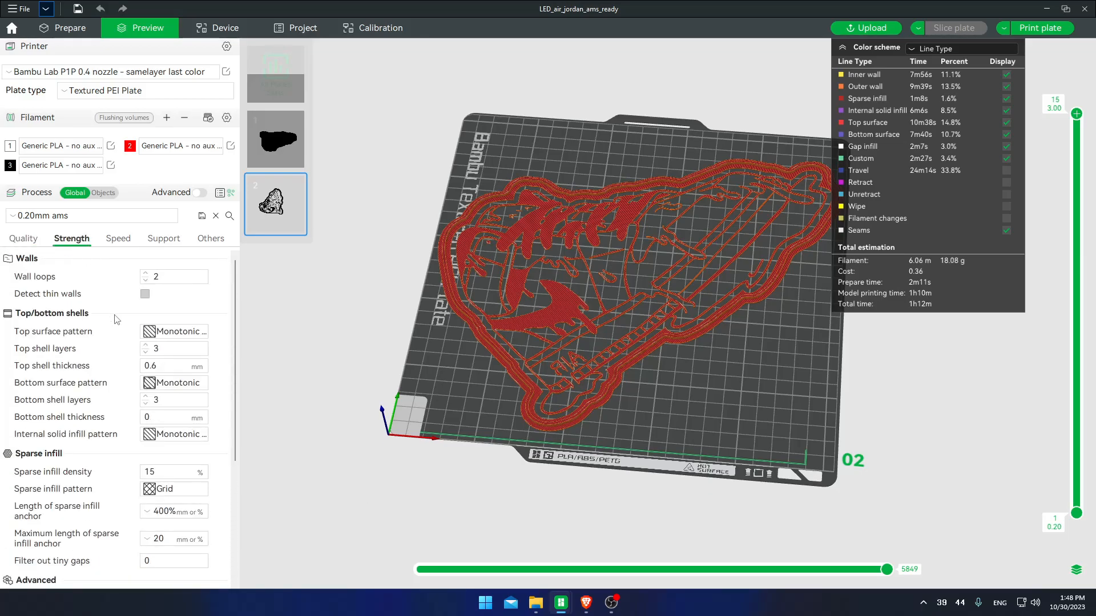
Check the available pattern options for the top surface, bottom surface and internal solid infill in the Strength settings.
left_click(189, 333)
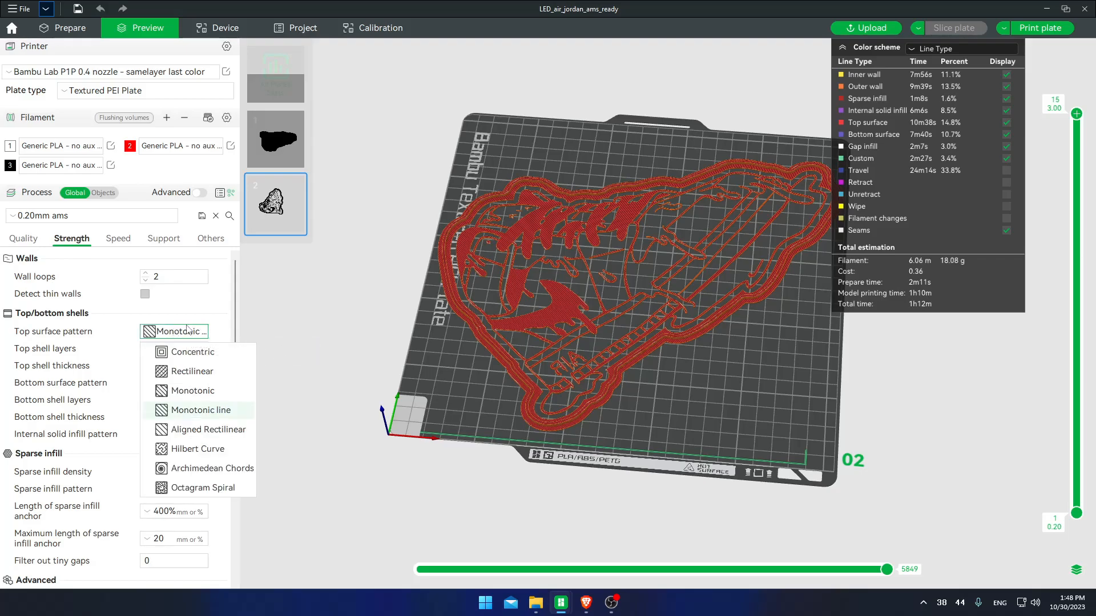
left_click(213, 320)
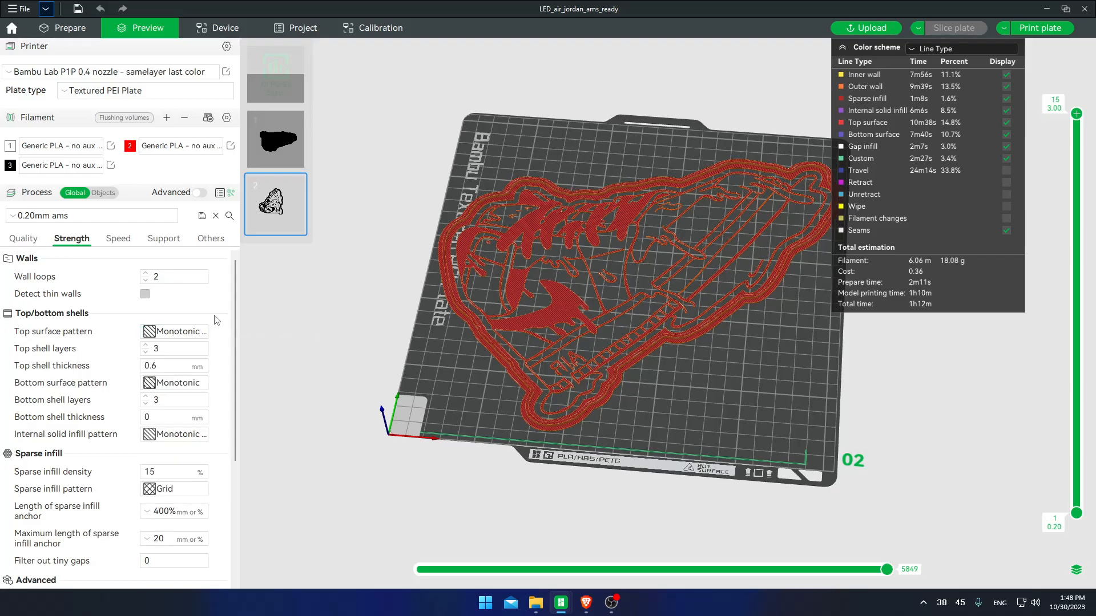
left_click(193, 388)
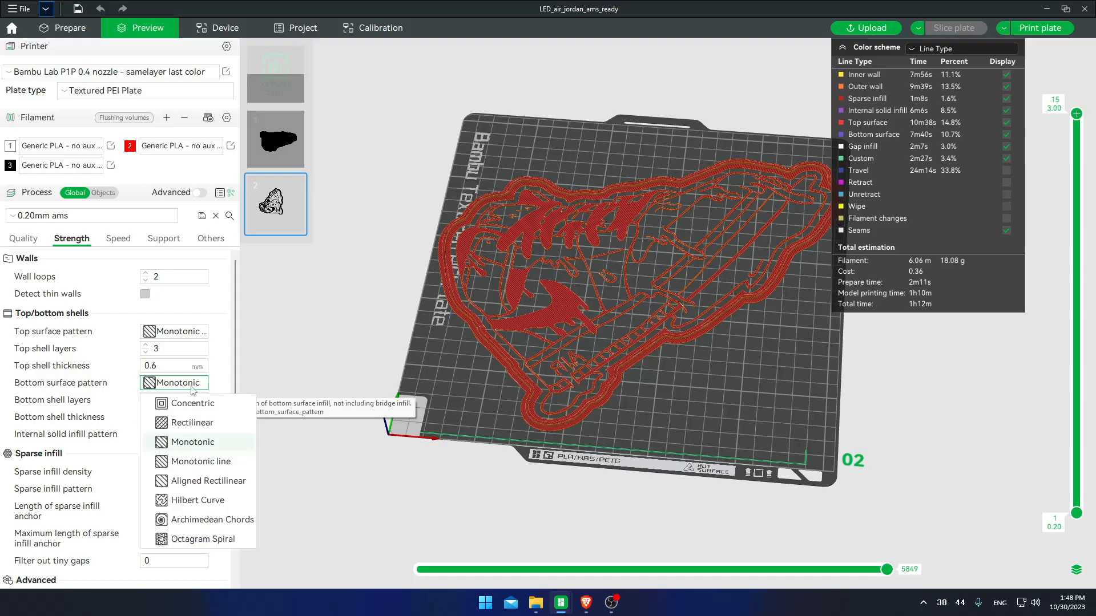
left_click(187, 444)
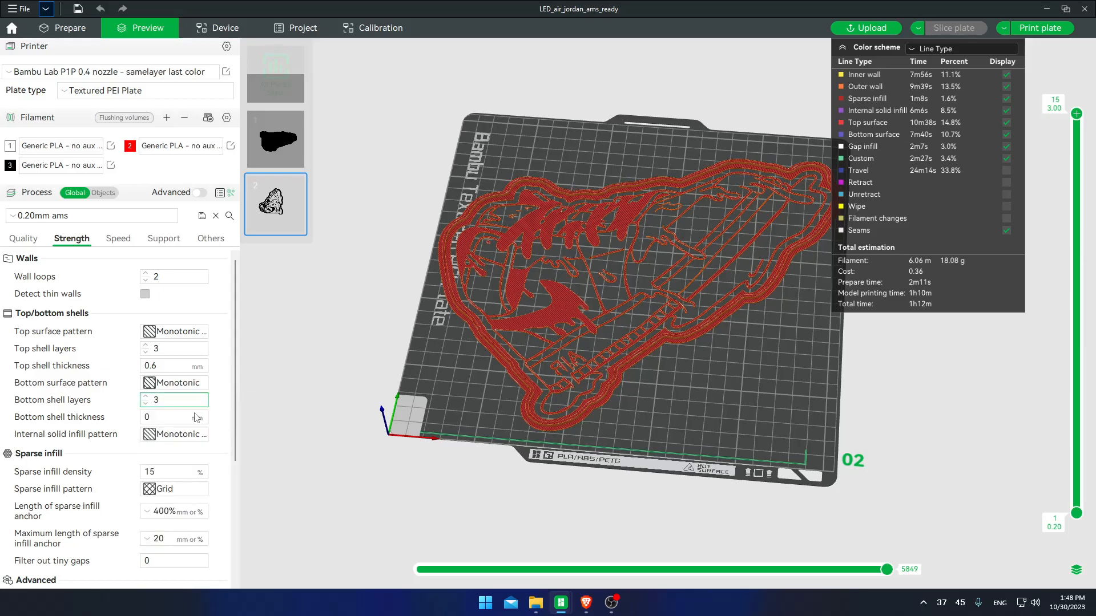
left_click(185, 444)
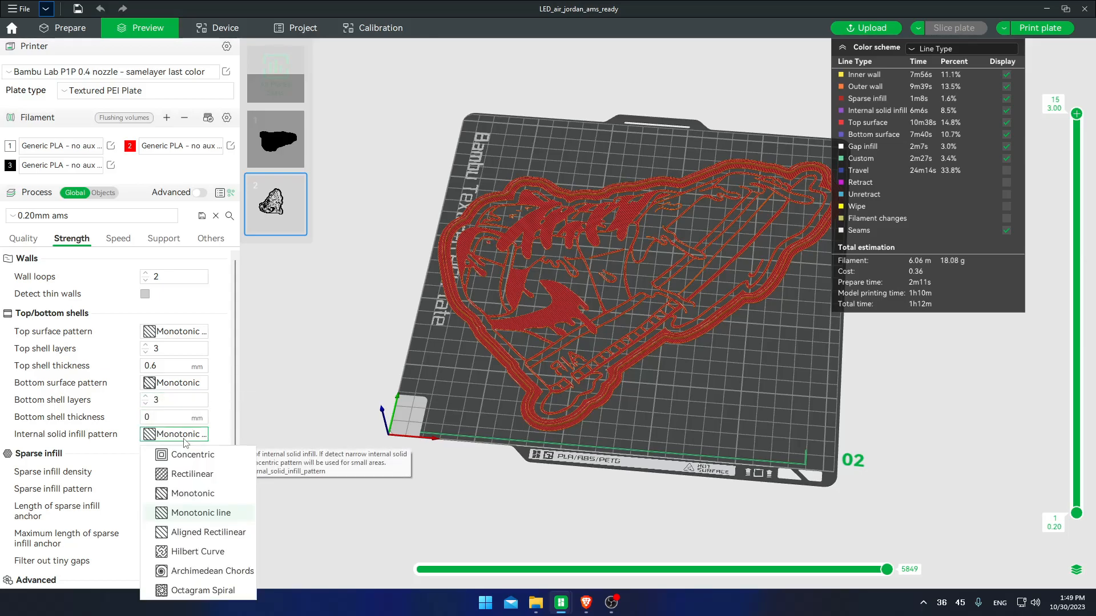
left_click(219, 421)
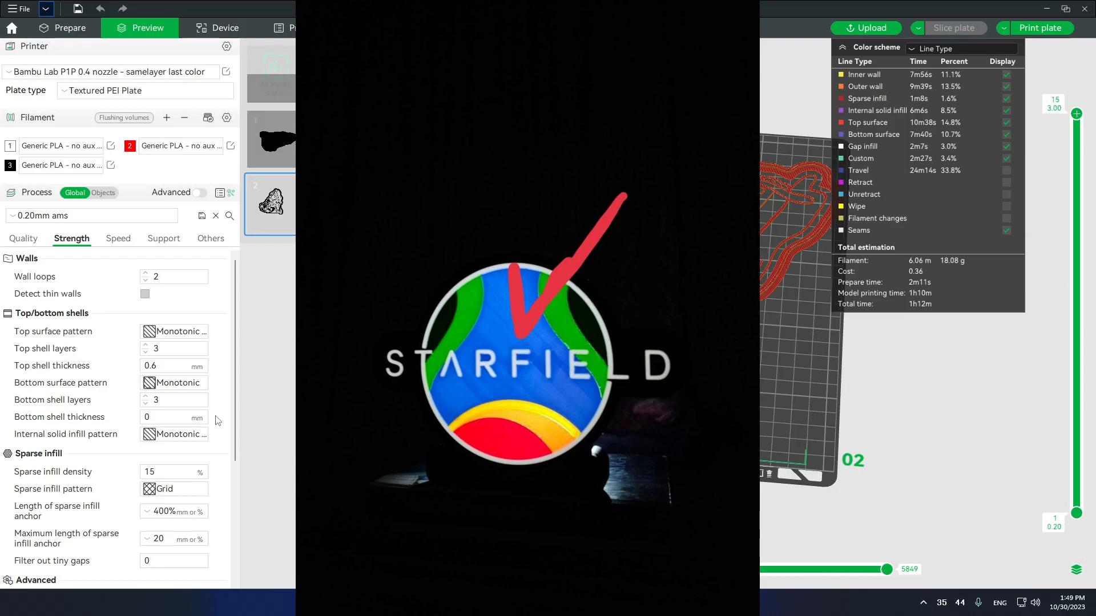
Examine the sparse infill and advanced Strength settings, including the infill/wall overlap.
scroll(217, 421, "down", 6)
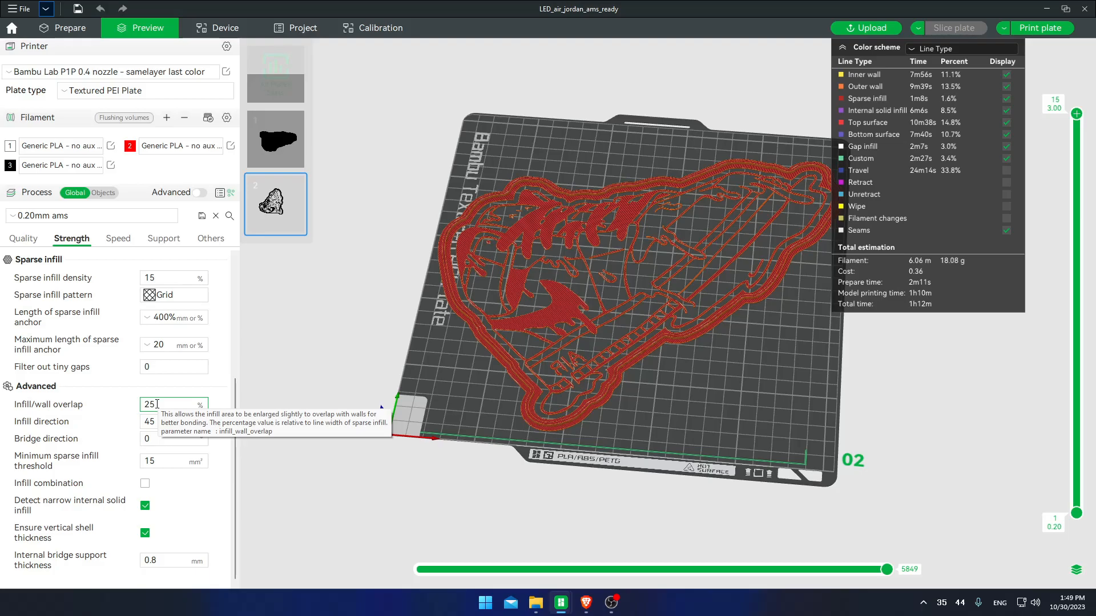
scroll(179, 407, "up", 1)
scroll(179, 407, "up", 8)
Review the Speed settings of the 0.20mm ams process preset, down to the acceleration values.
left_click(123, 239)
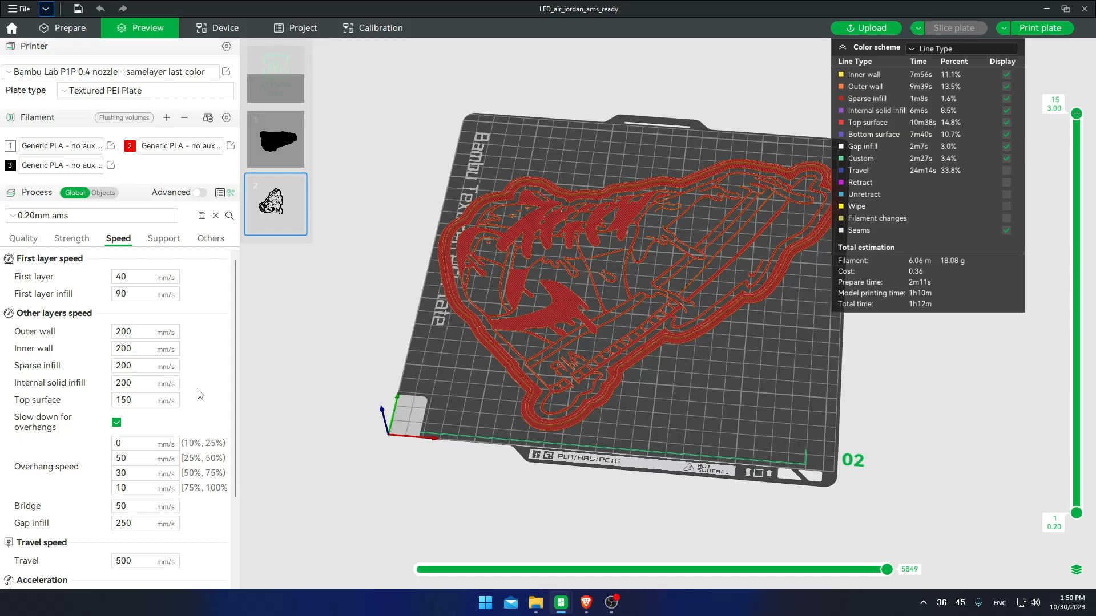
scroll(201, 393, "down", 5)
scroll(201, 389, "up", 5)
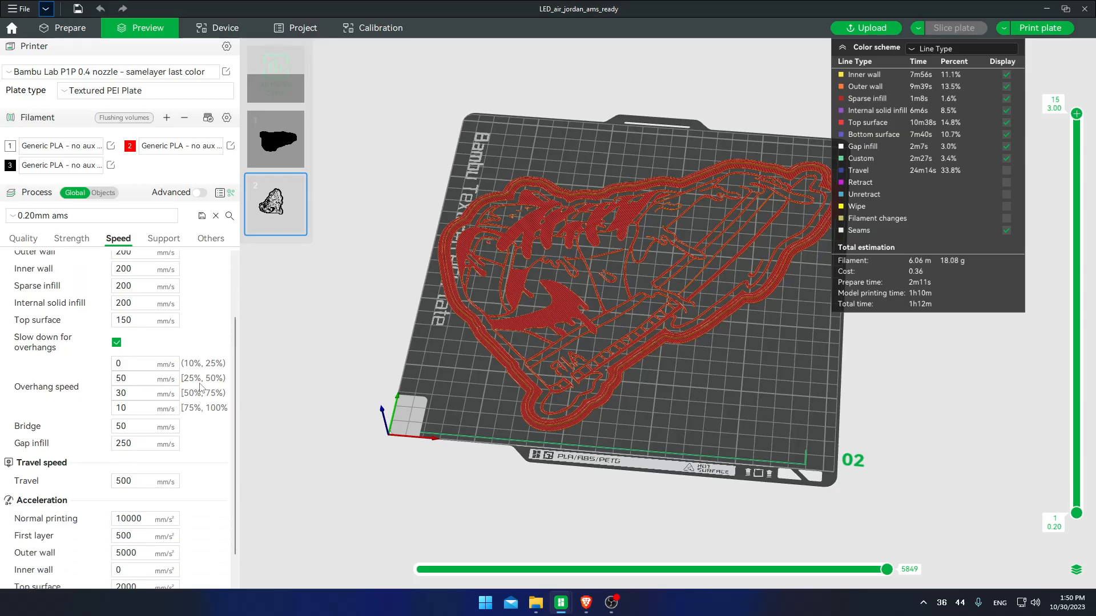
Review the Others settings of the 0.20mm ams process preset and return to its Quality settings.
left_click(181, 240)
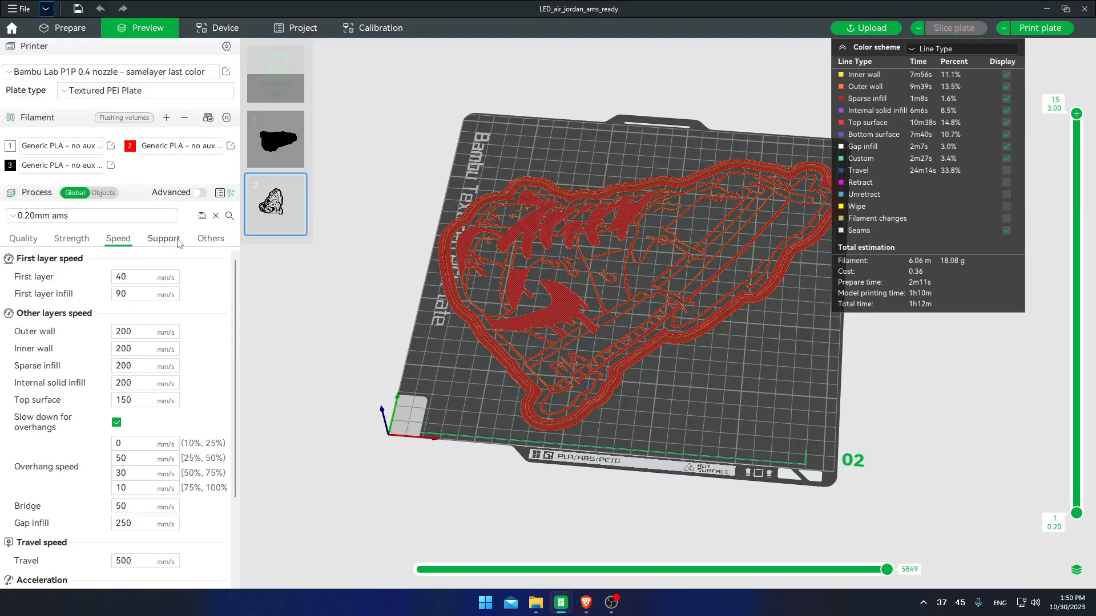
left_click(203, 243)
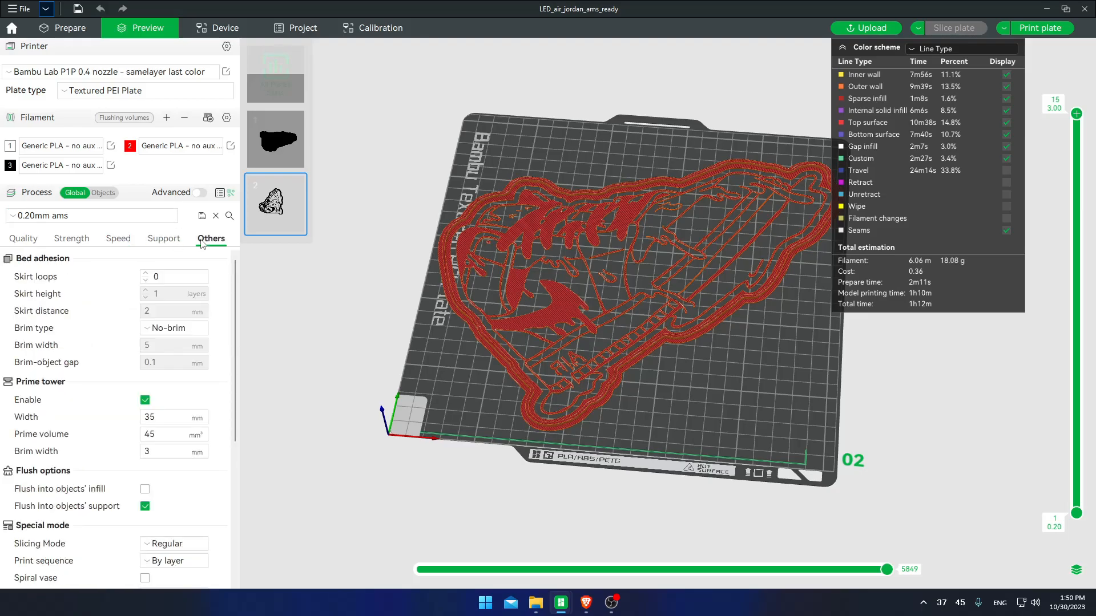
scroll(132, 388, "down", 5)
scroll(132, 389, "up", 5)
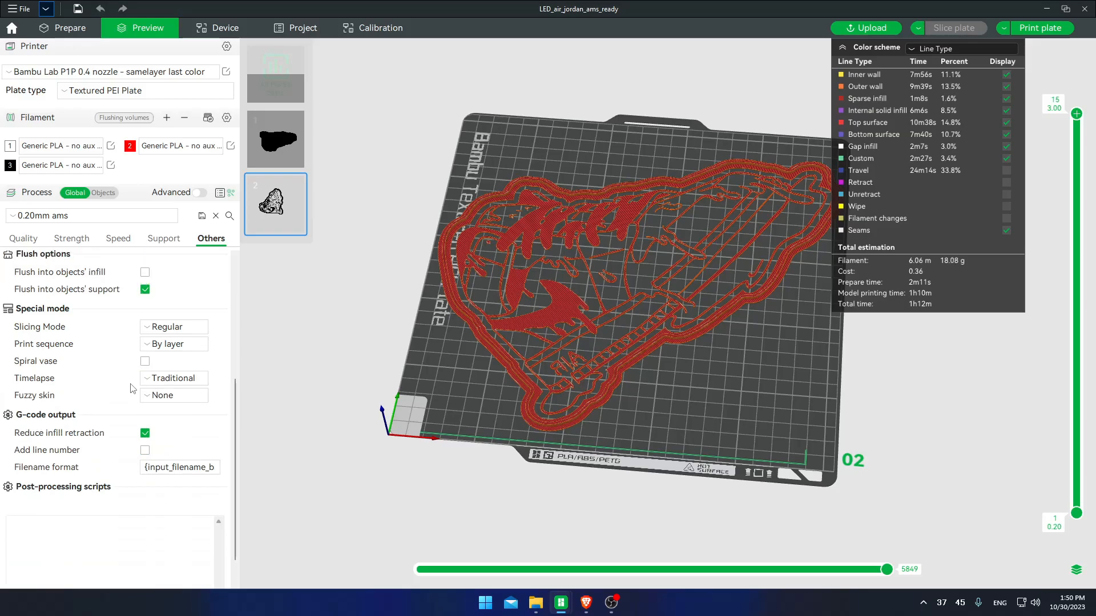
left_click(21, 238)
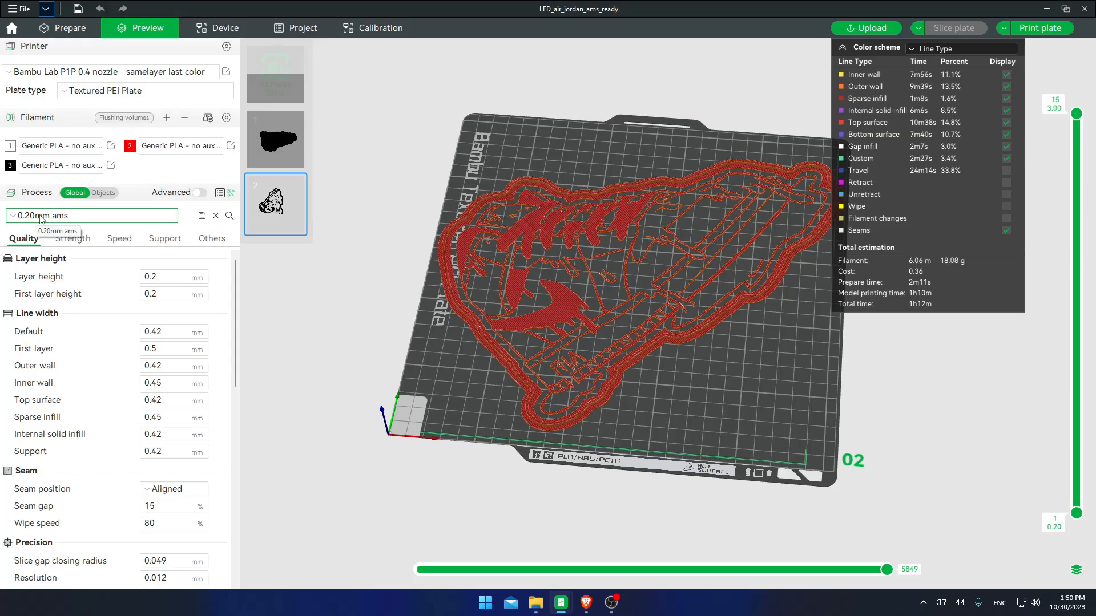
Bring up the first filament's settings and examine its flow ratio, print temperatures and maximum volumetric speed.
left_click(110, 149)
scroll(553, 411, "down", 3)
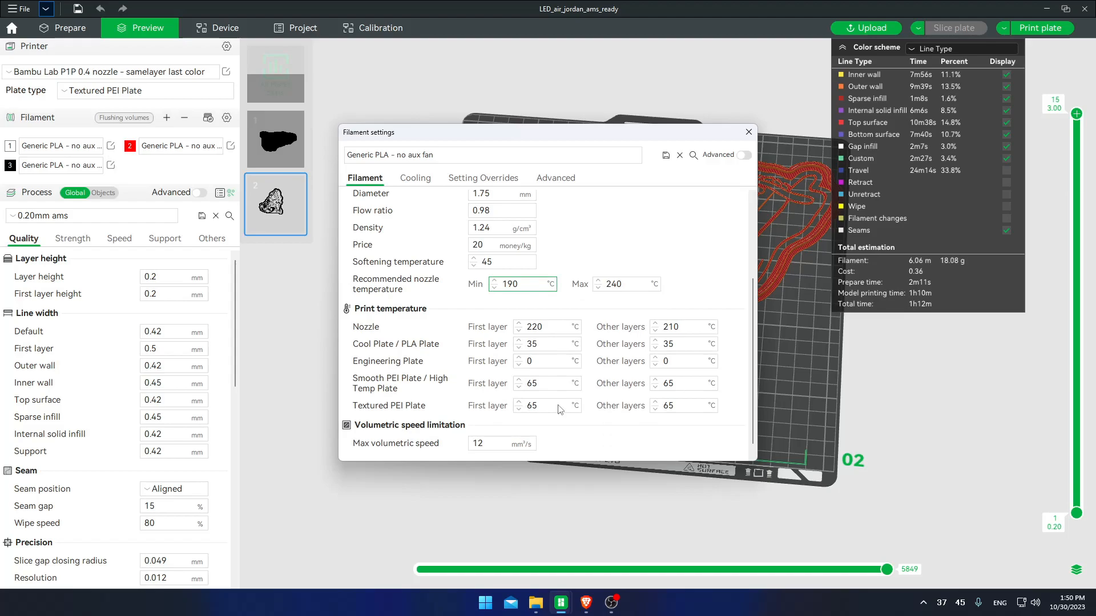
scroll(488, 295, "up", 3)
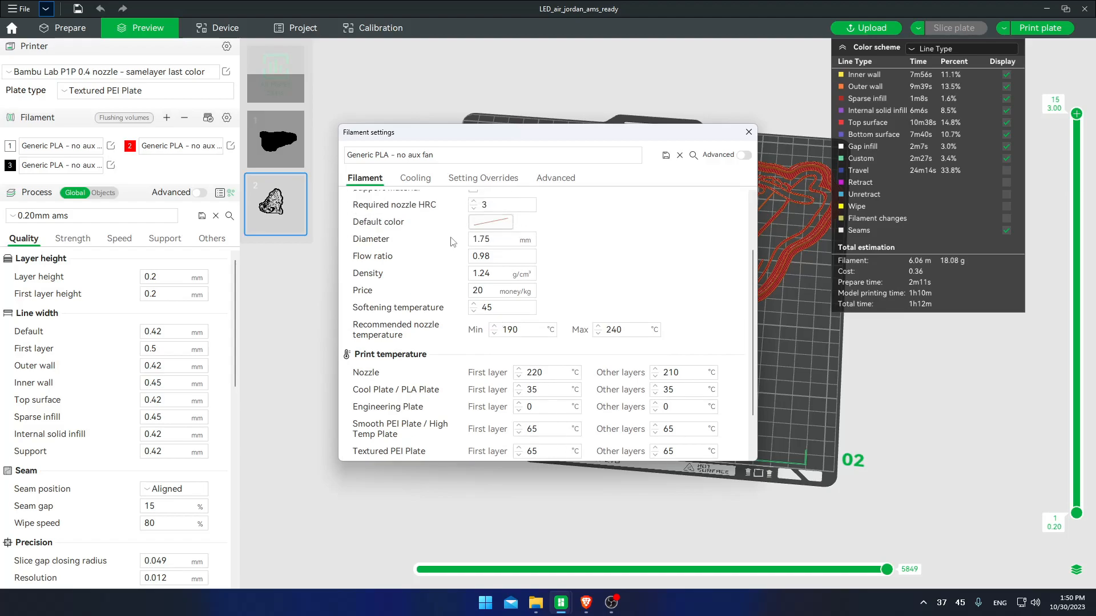
Examine the filament's cooling settings, especially the auxiliary part cooling fan speed, plus its start and end G-code and setting overrides.
left_click(415, 179)
left_click(501, 432)
left_click_drag(501, 432, 487, 432)
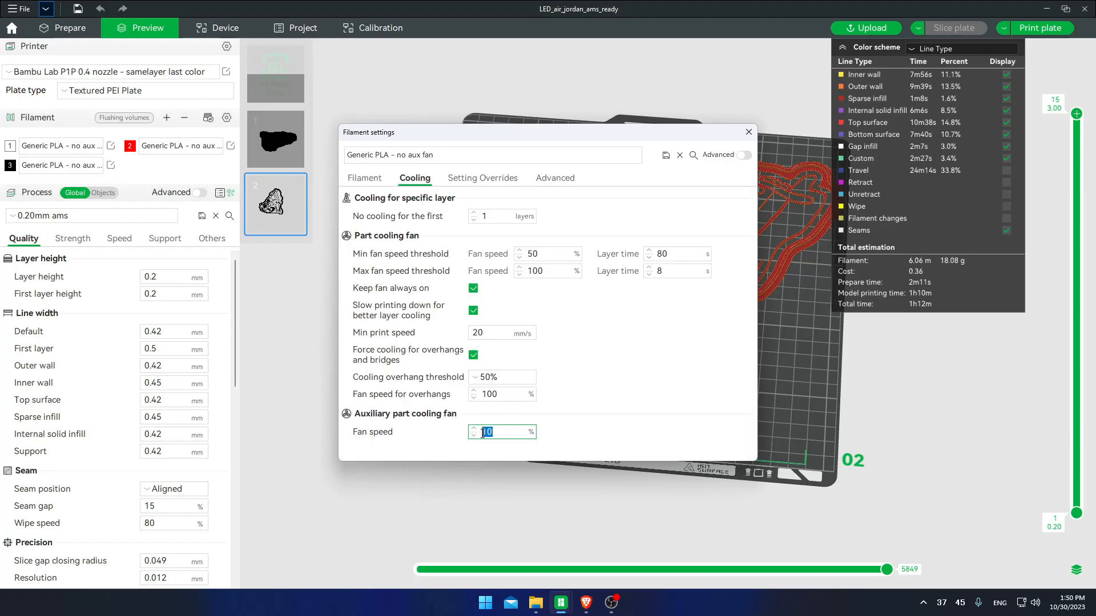
double_click(488, 432)
left_click(551, 443)
left_click(553, 182)
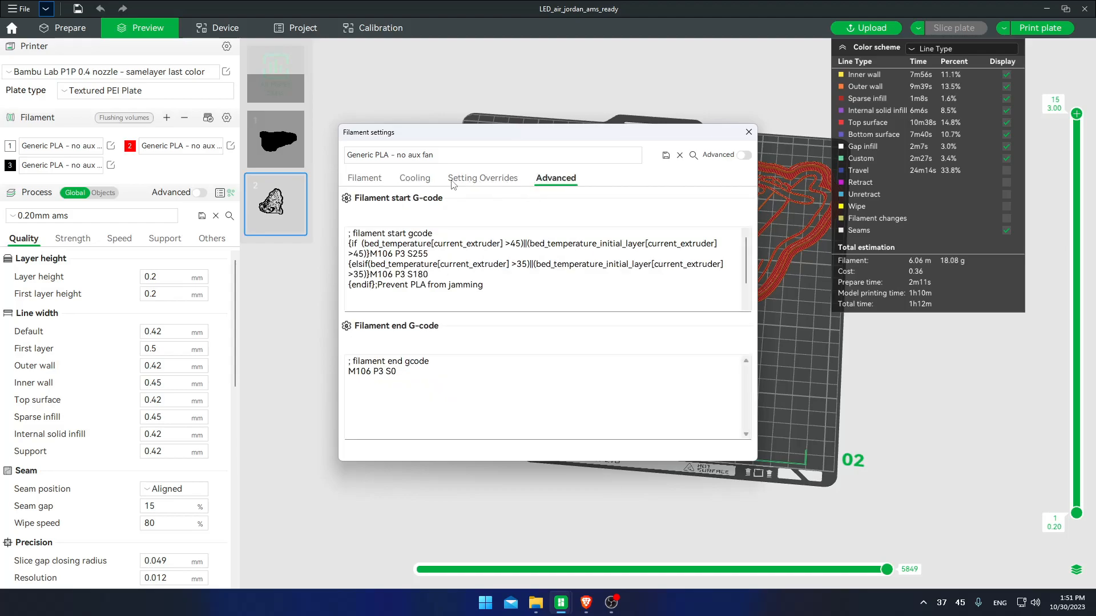
left_click(483, 178)
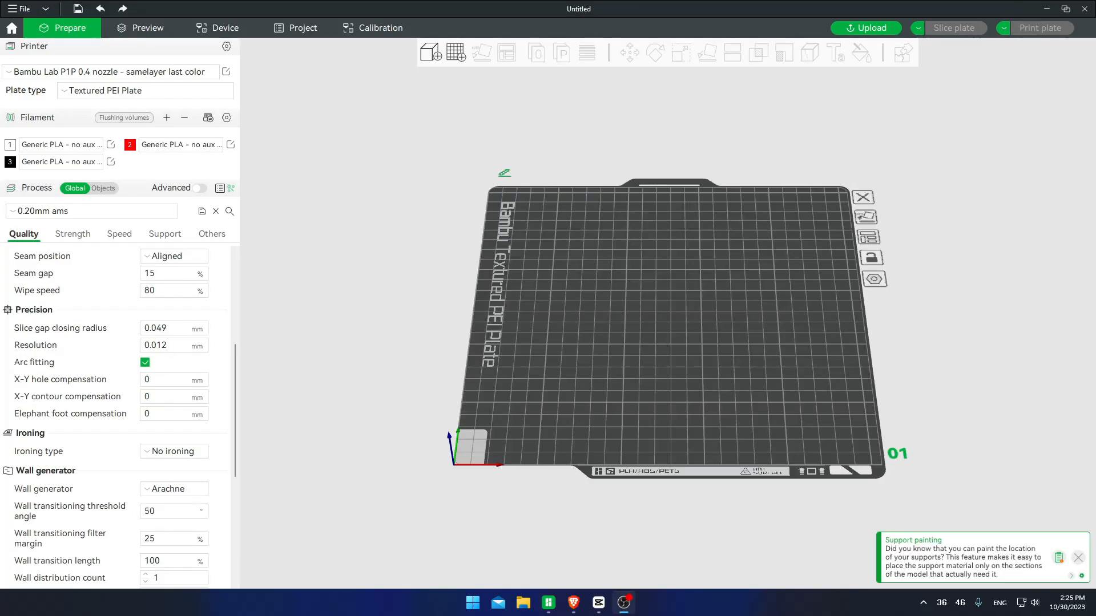
Select the 0.20mm samelayer process preset and examine its X-Y hole and X-Y contour compensation.
left_click(86, 212)
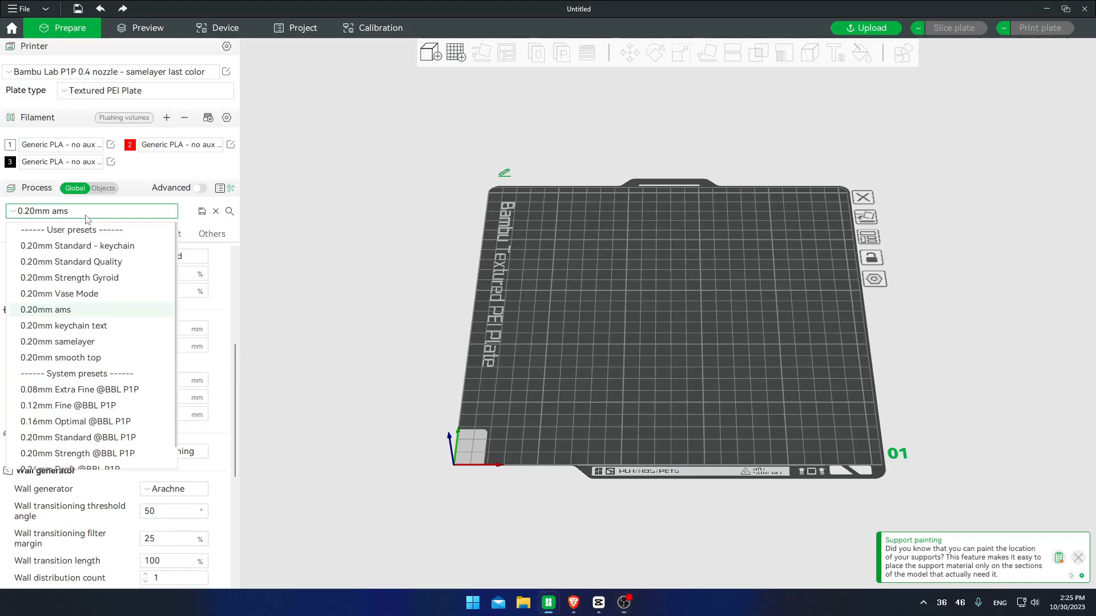
left_click(90, 342)
scroll(91, 347, "up", 5)
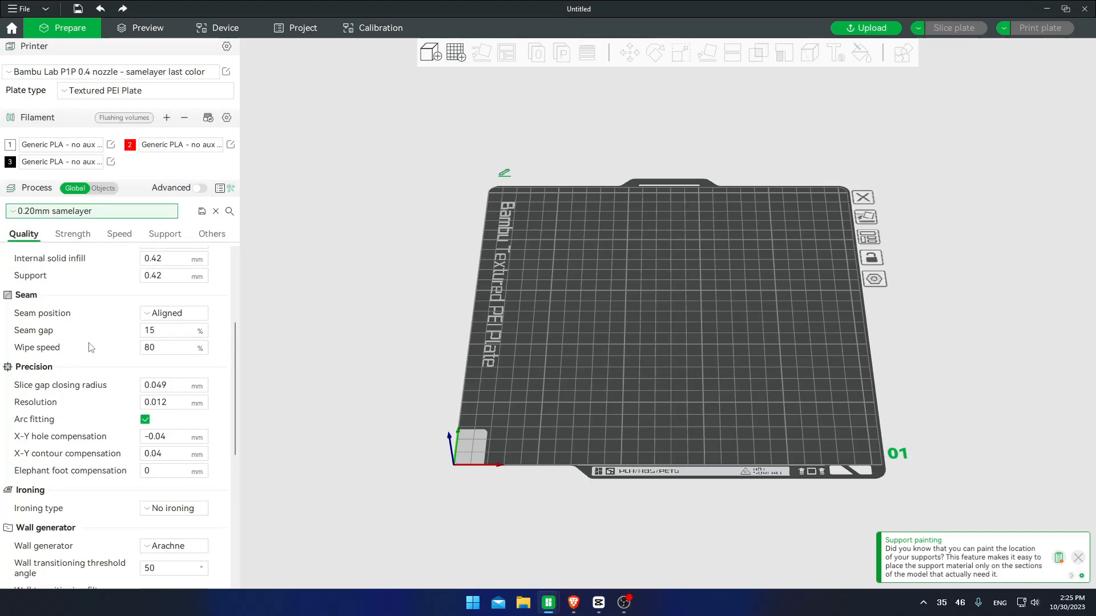
scroll(91, 347, "down", 3)
scroll(91, 347, "down", 10)
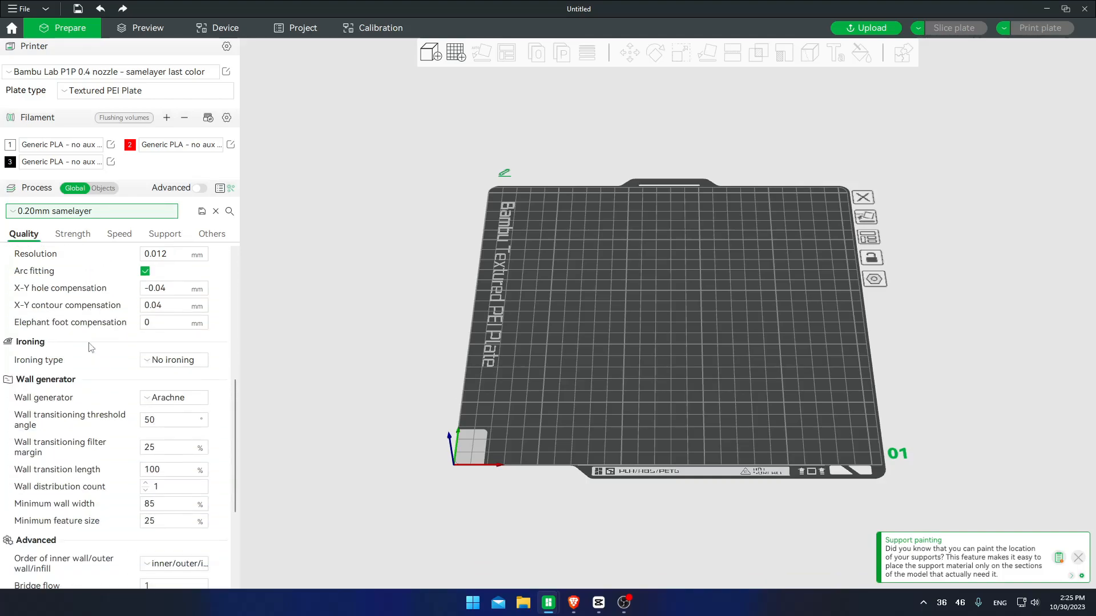
scroll(90, 348, "up", 9)
scroll(90, 347, "down", 1)
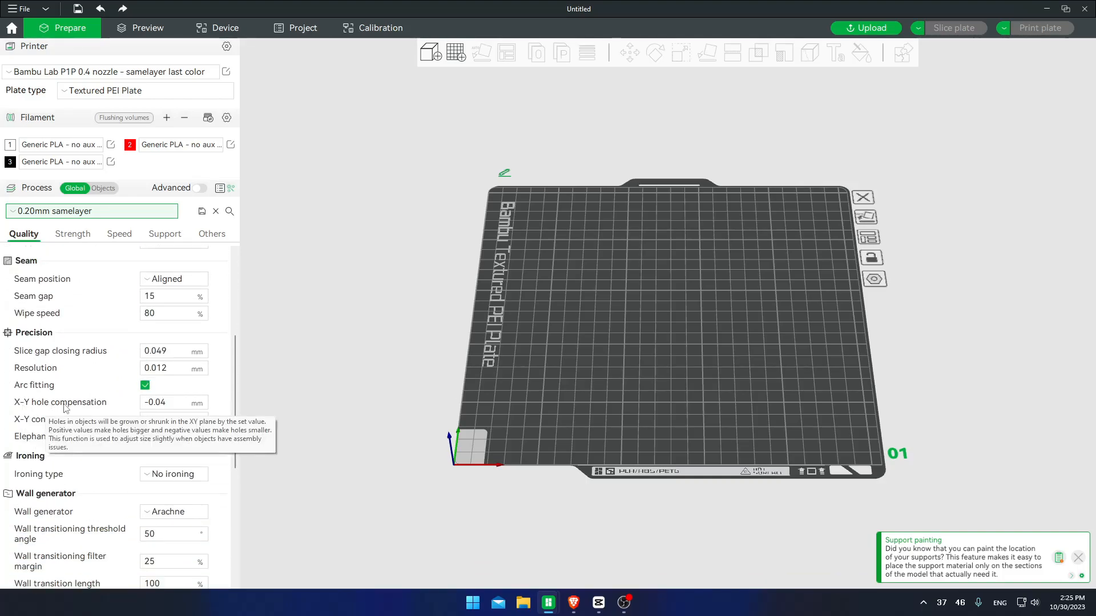
mouse_move(77, 427)
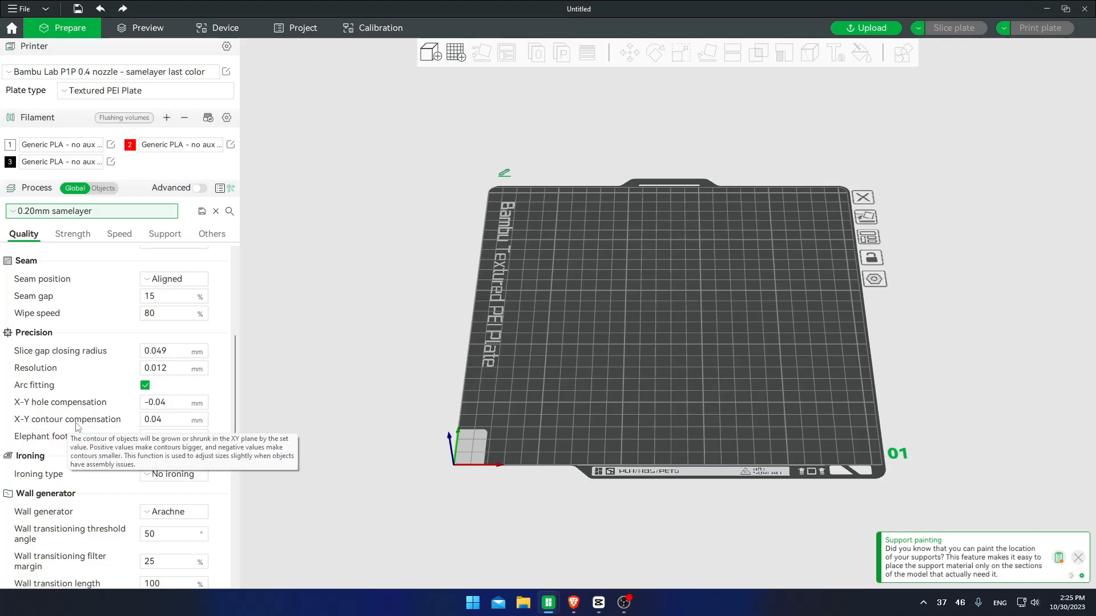
mouse_move(95, 407)
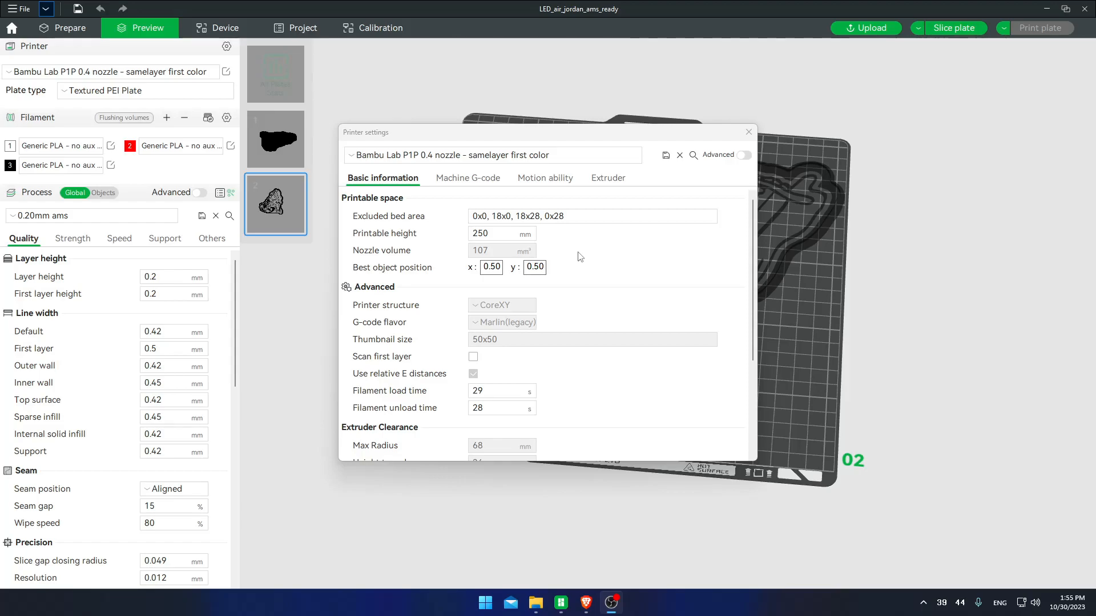
Examine the machine start G-code of the samelayer first color printer preset, from machine reset through heatbed preheat, fans and nozzle flushing.
left_click(489, 181)
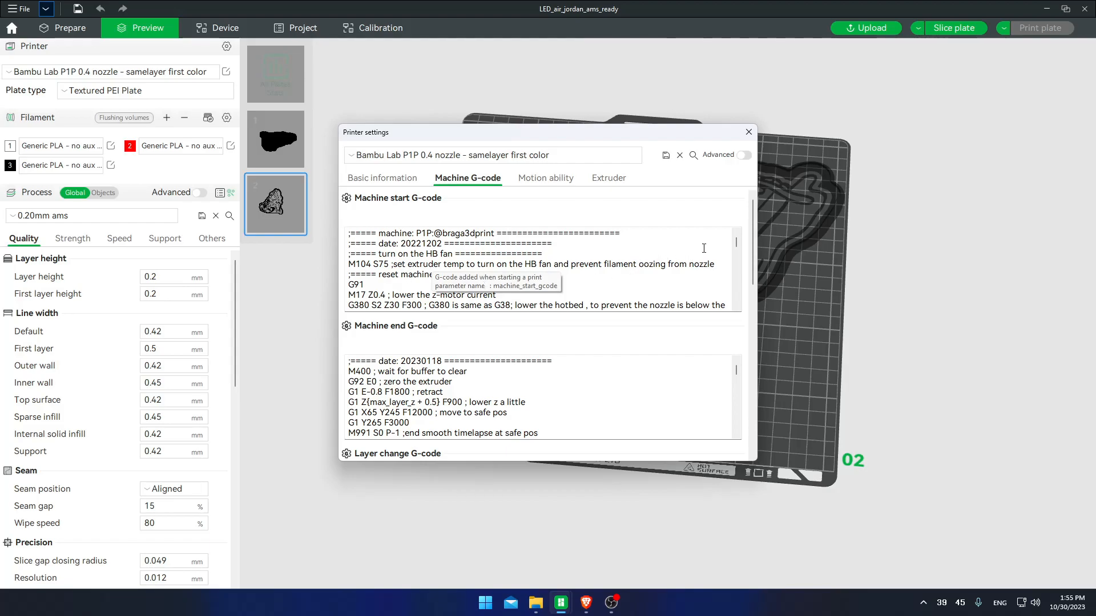
scroll(704, 249, "down", 2)
left_click(692, 274)
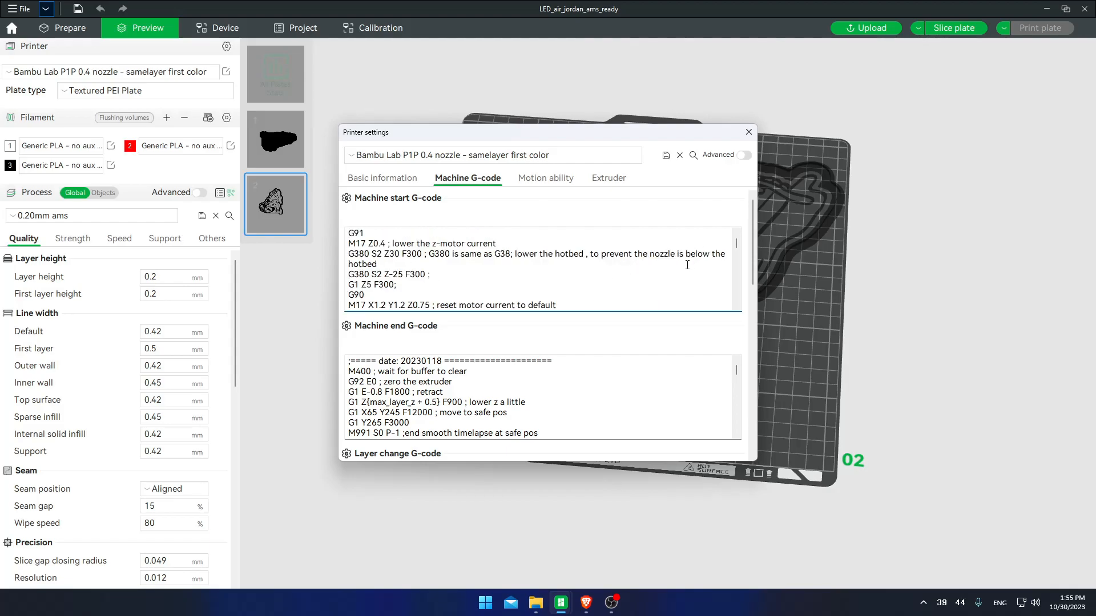
scroll(687, 265, "down", 6)
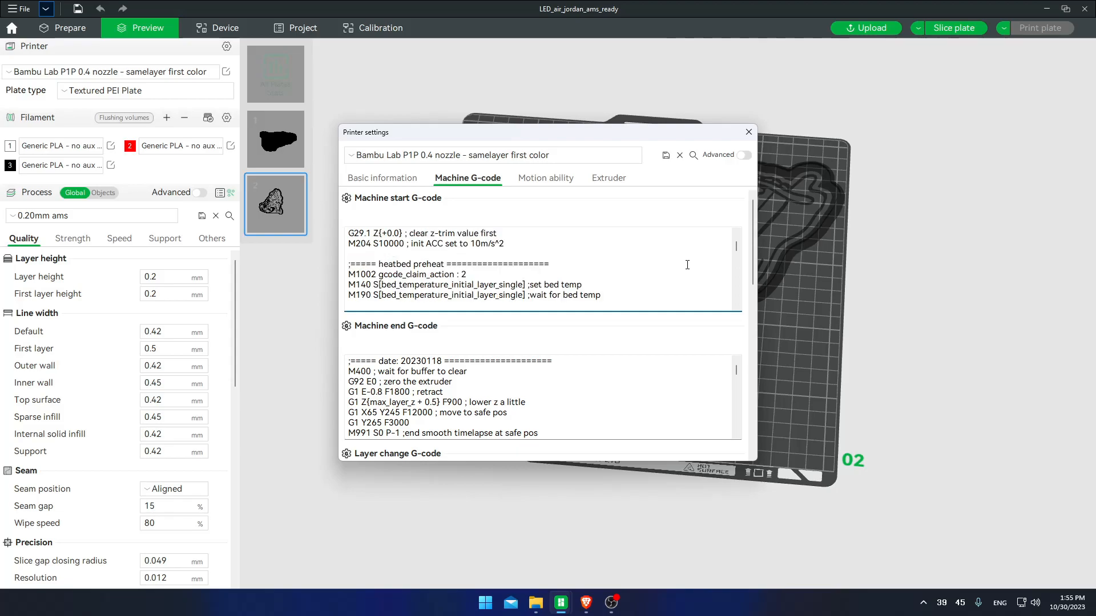
scroll(687, 264, "down", 3)
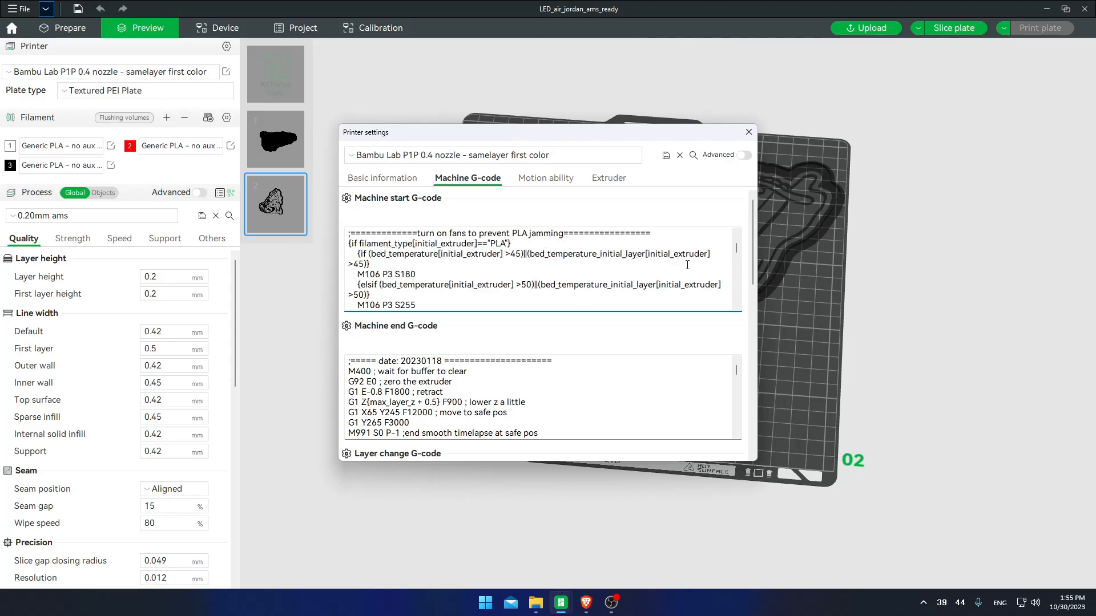
scroll(687, 265, "down", 5)
scroll(687, 264, "down", 3)
scroll(687, 264, "down", 2)
scroll(687, 264, "down", 5)
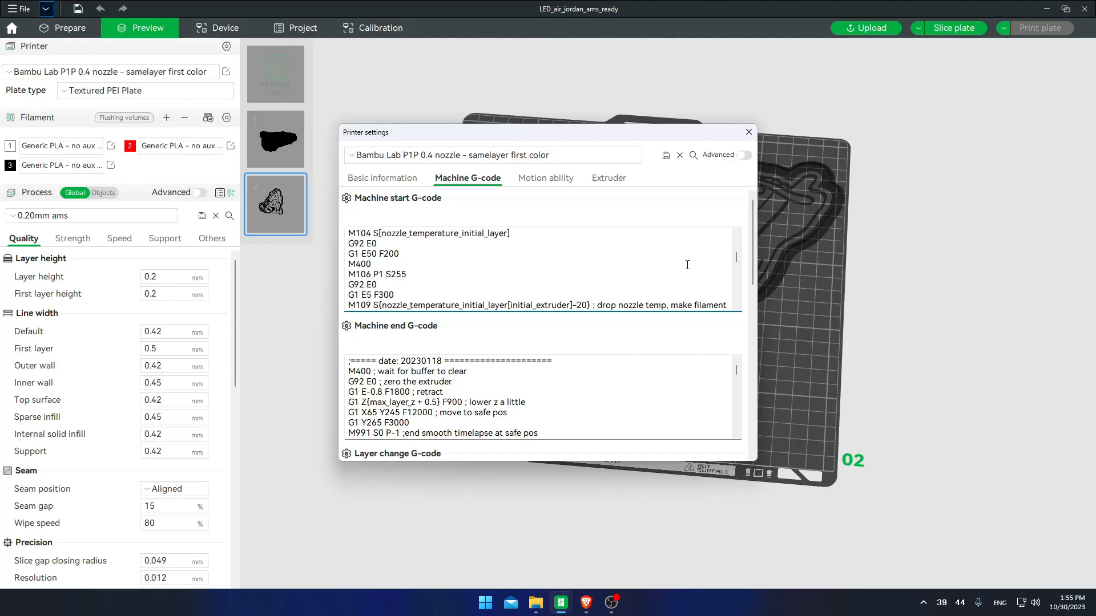
scroll(687, 265, "down", 6)
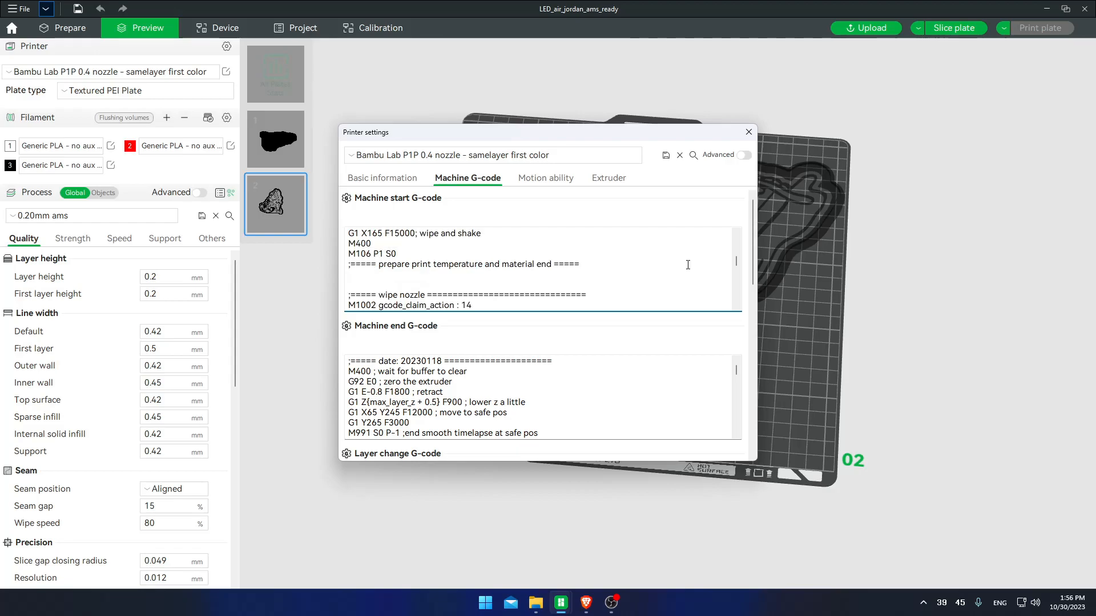
Examine the wipe nozzle section of the machine start G-code, down to the start of bed leveling.
scroll(687, 264, "down", 2)
scroll(687, 265, "down", 2)
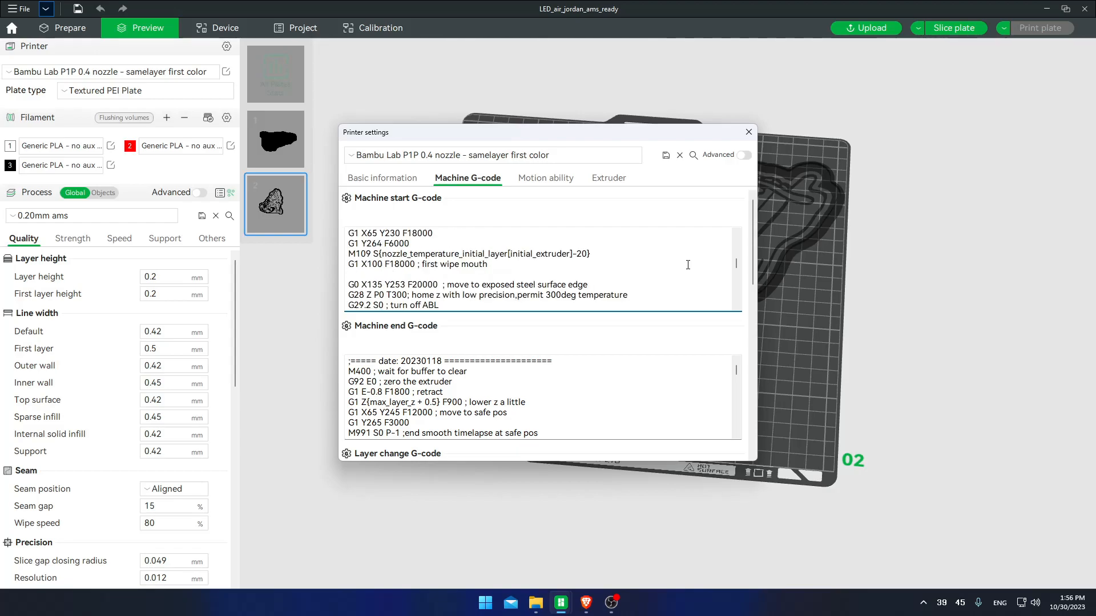
scroll(688, 265, "down", 6)
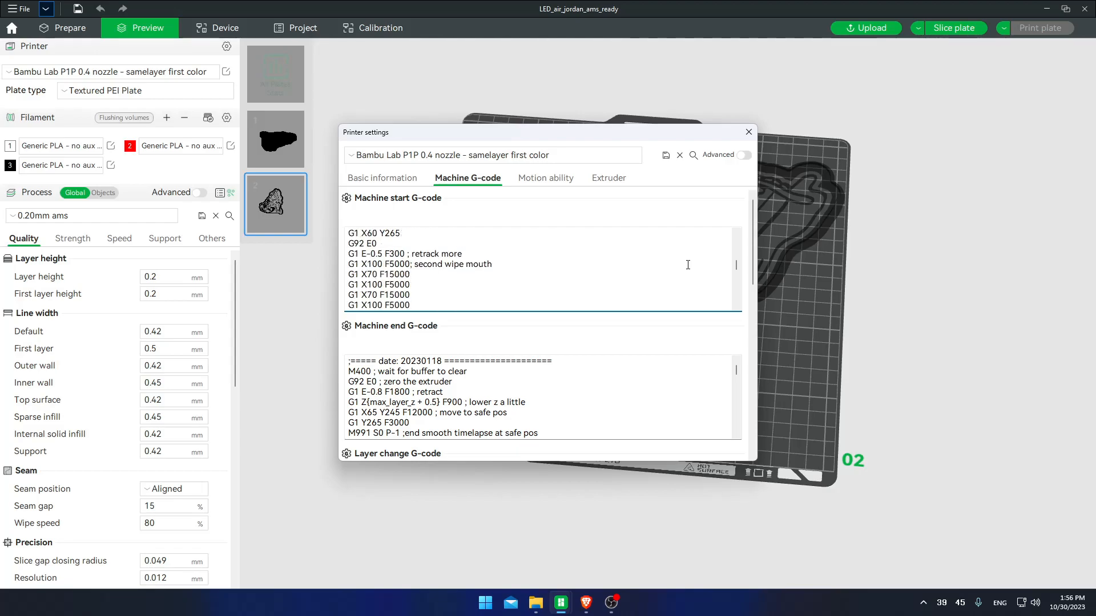
scroll(687, 265, "down", 2)
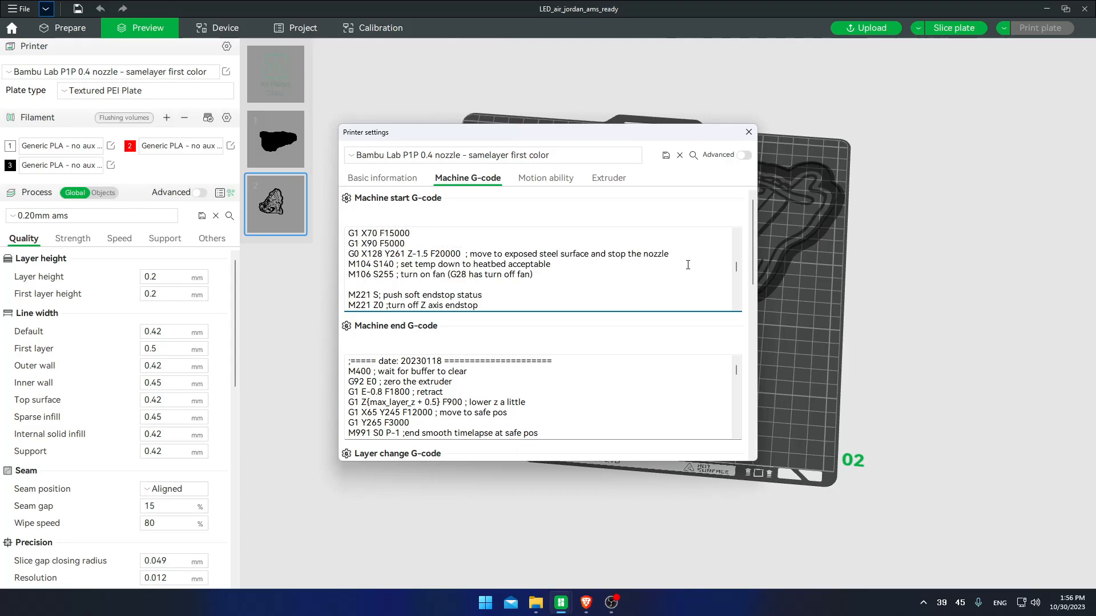
scroll(687, 265, "down", 4)
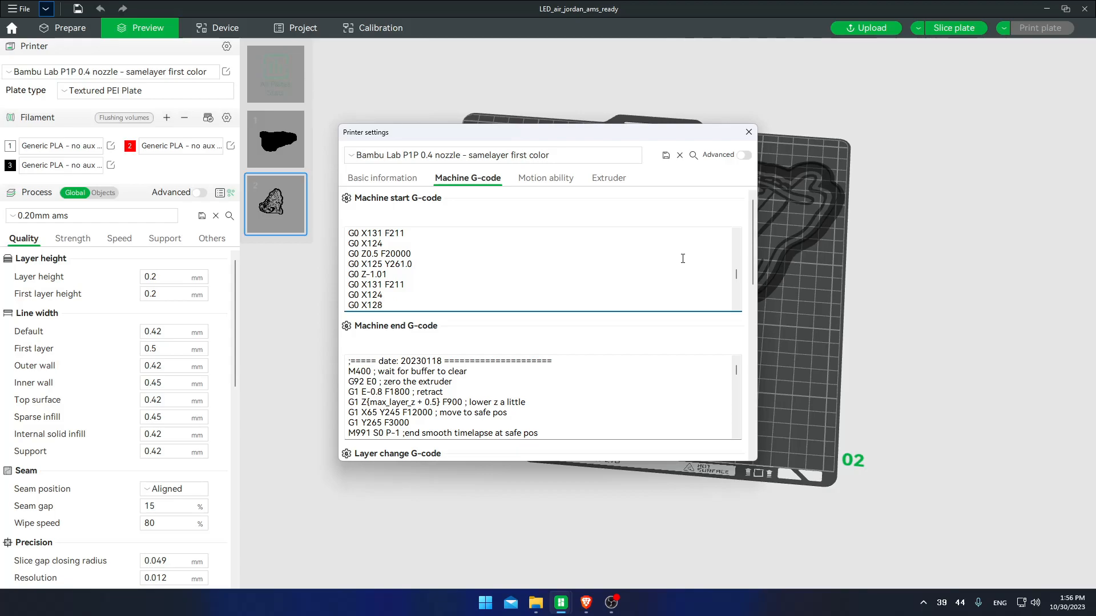
scroll(684, 261, "down", 3)
scroll(683, 258, "down", 3)
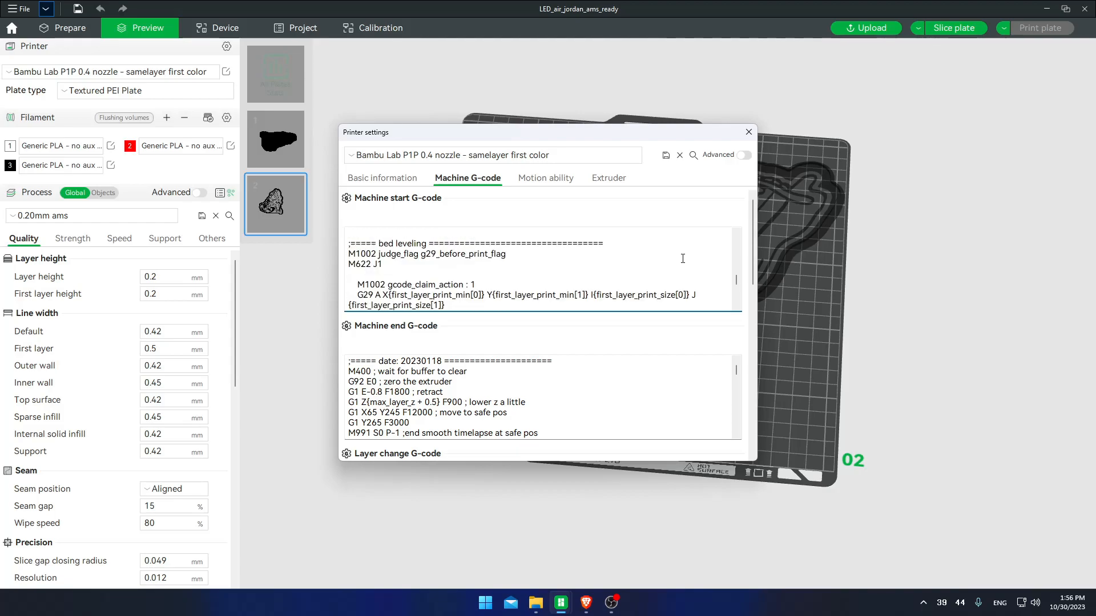
Examine the bed leveling section and the remaining machine start G-code, down to the fan turn-off and extrude temperature lines.
scroll(682, 258, "up", 2)
scroll(683, 258, "up", 1)
scroll(682, 259, "down", 1)
scroll(683, 258, "down", 5)
scroll(682, 258, "down", 8)
scroll(682, 258, "down", 10)
scroll(683, 258, "down", 1)
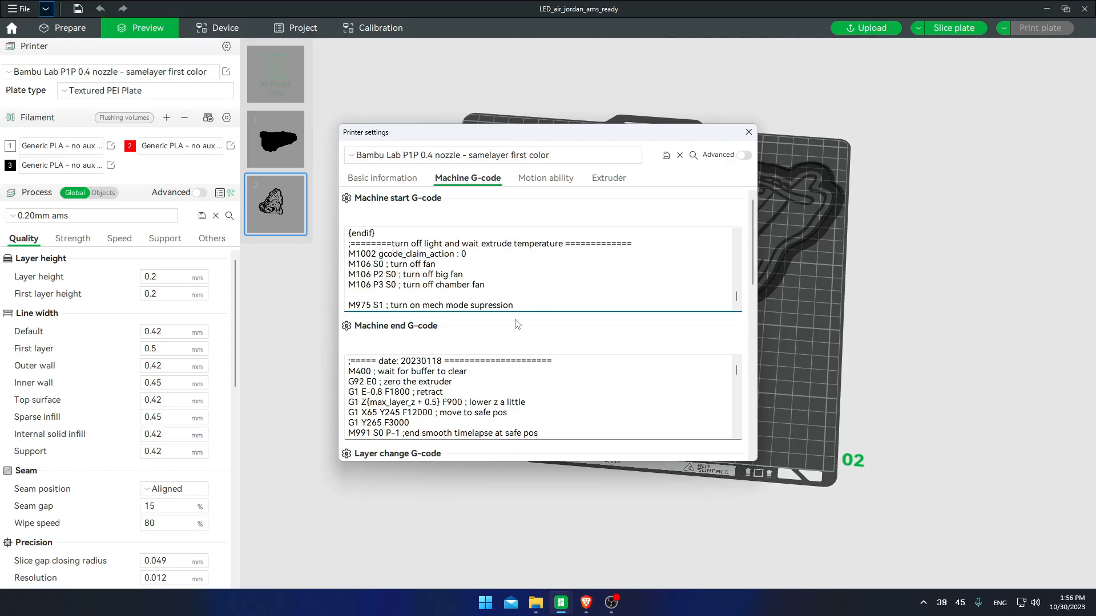
Examine the machine end G-code and highlight the semicolon in front of the M140 S0 bed turn-off line.
scroll(488, 348, "down", 2)
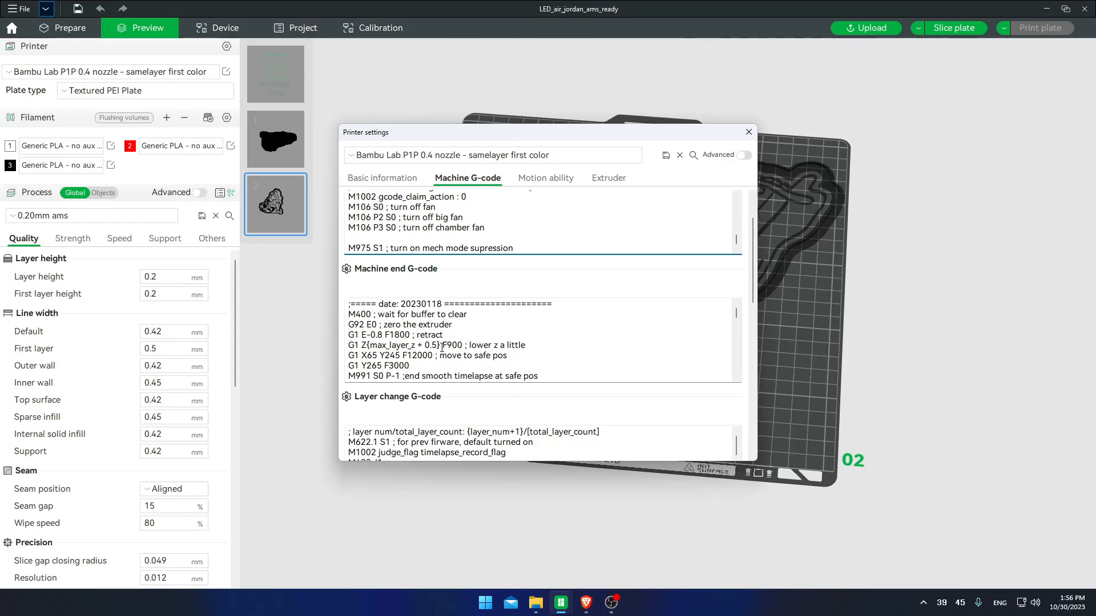
left_click(462, 332)
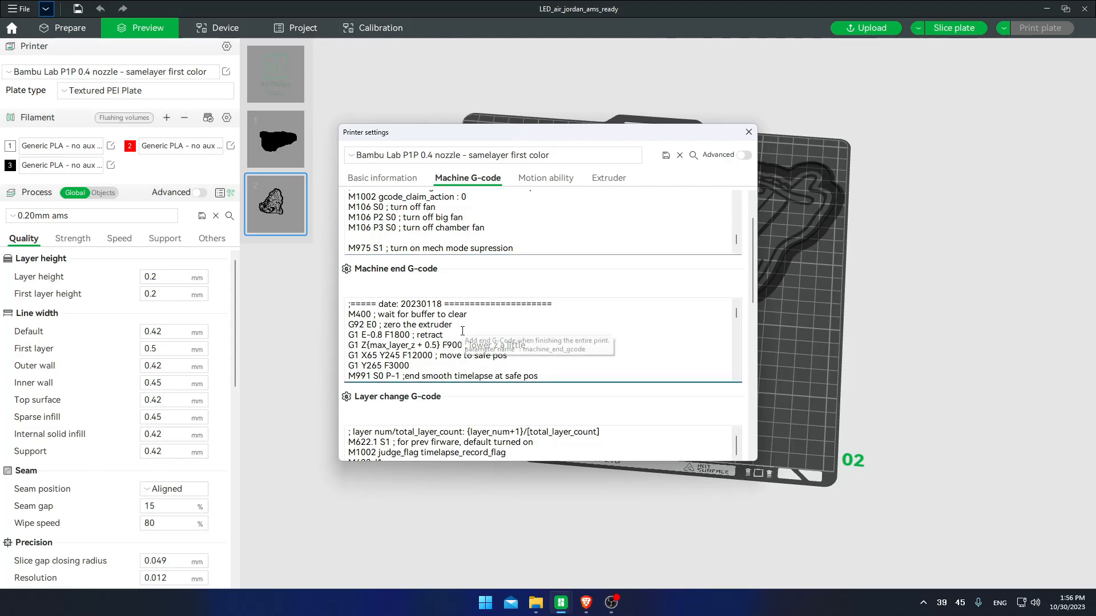
scroll(463, 331, "down", 2)
scroll(462, 332, "down", 2)
left_click(352, 324)
key("BackSpace")
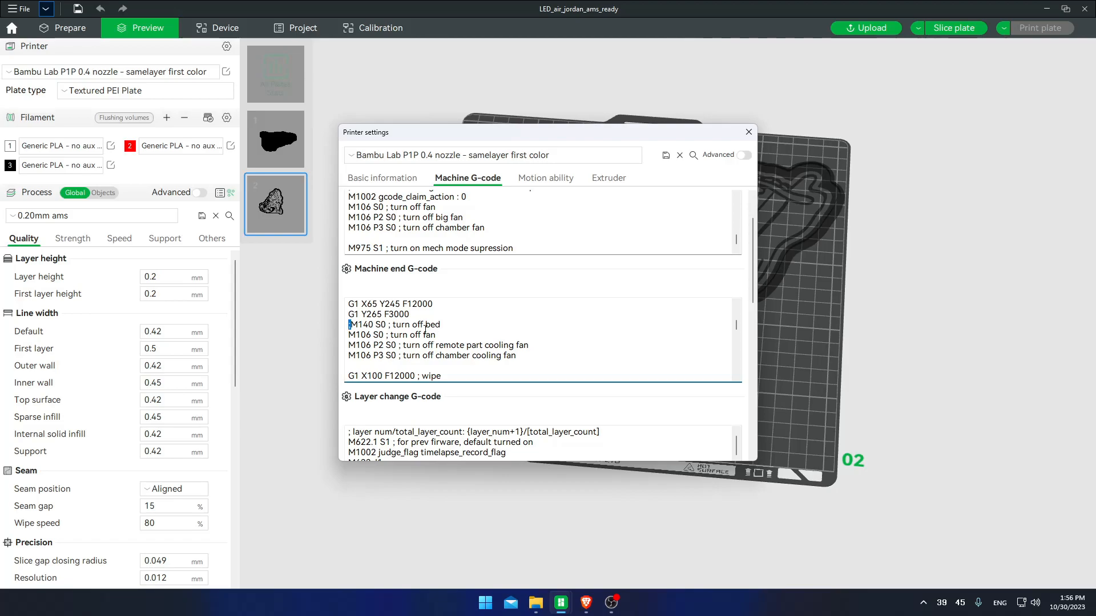
Review the rest of the machine end G-code plus the layer change, change filament and pause G-code.
scroll(450, 342, "down", 4)
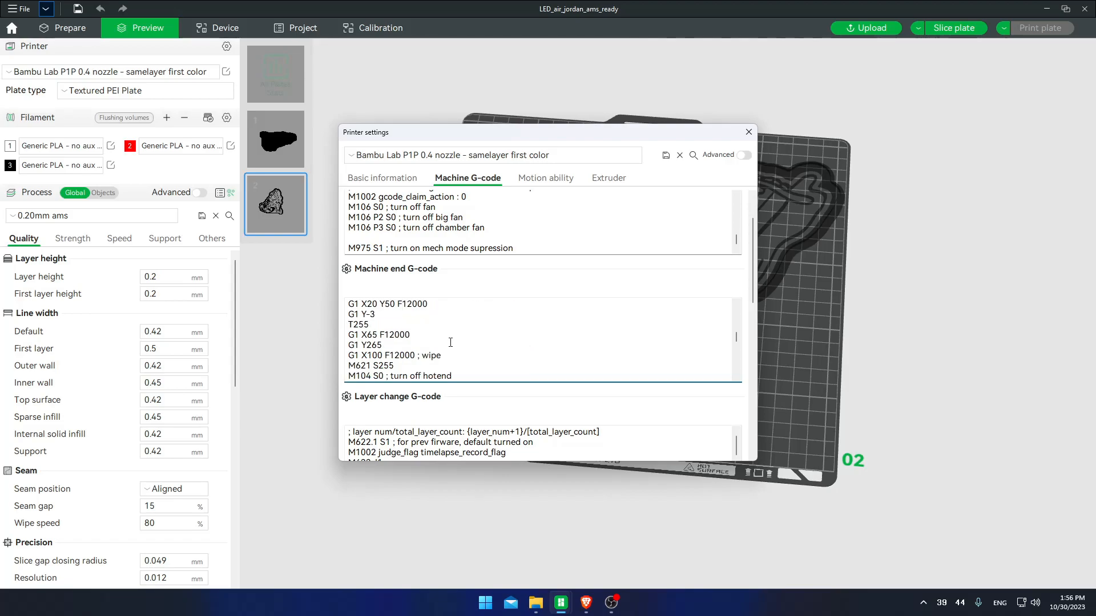
scroll(451, 342, "down", 6)
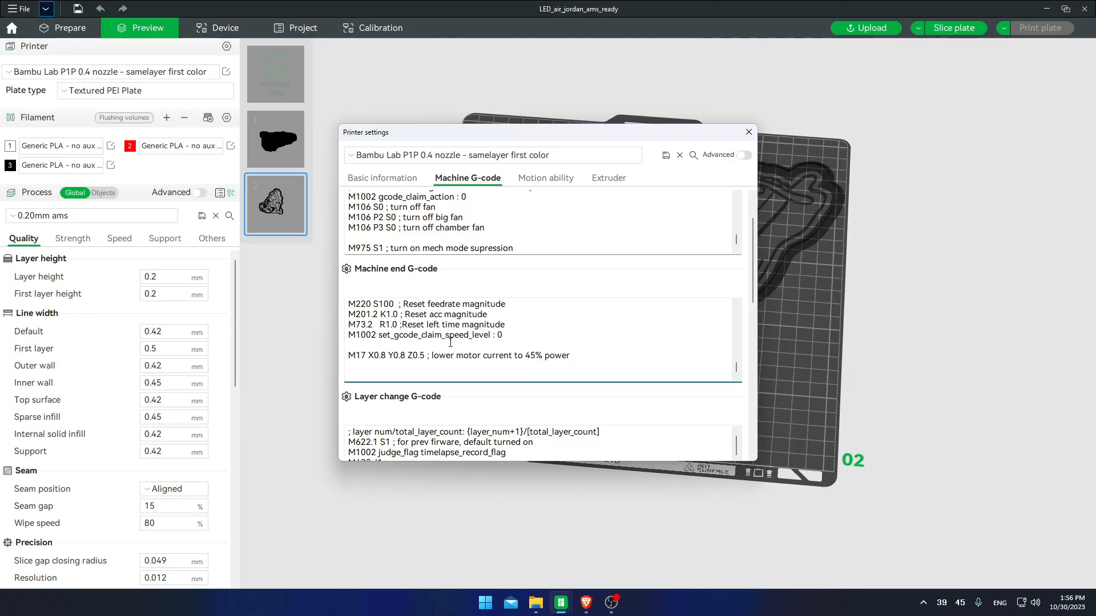
scroll(463, 403, "down", 10)
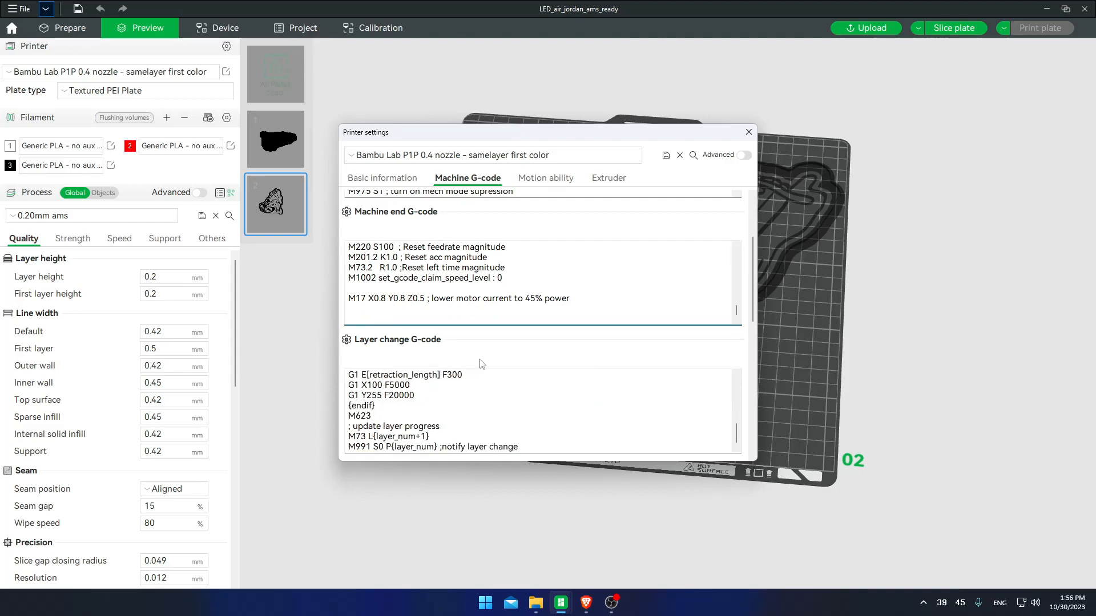
scroll(497, 333, "down", 2)
scroll(502, 435, "down", 6)
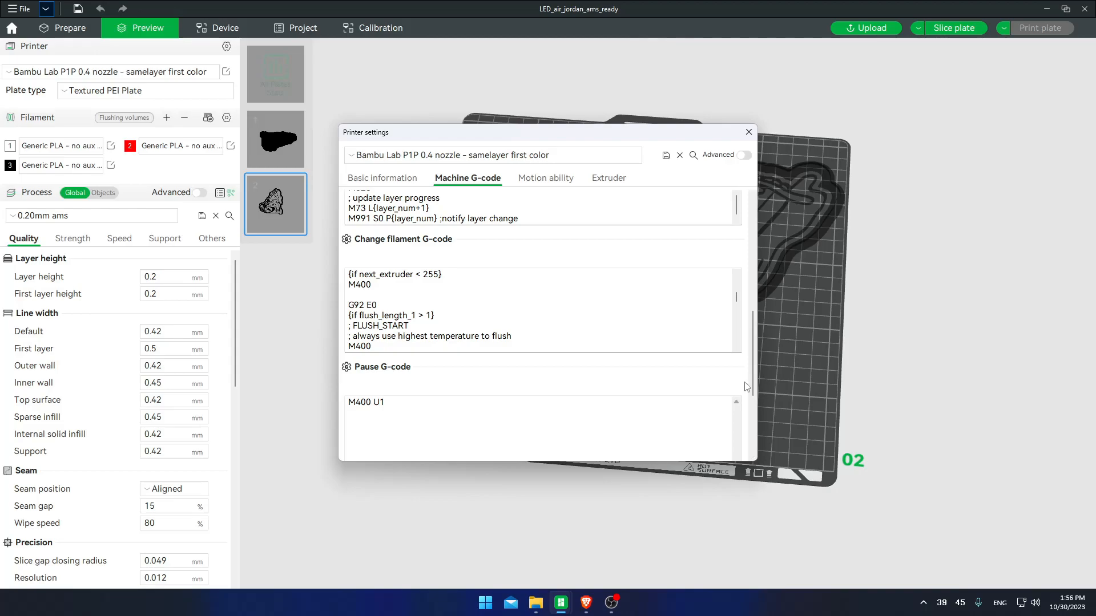
scroll(755, 382, "up", 6)
scroll(751, 285, "up", 6)
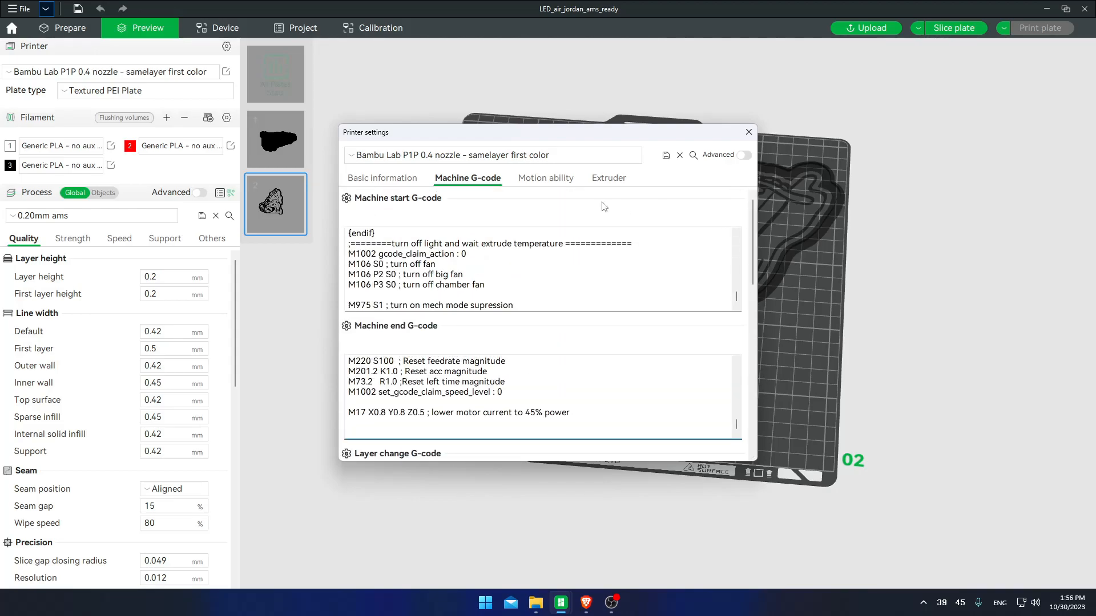
Select the Bambu Lab P1P 0.4 - samelayer middle colors printer preset and examine the first part of its machine start G-code.
left_click(535, 154)
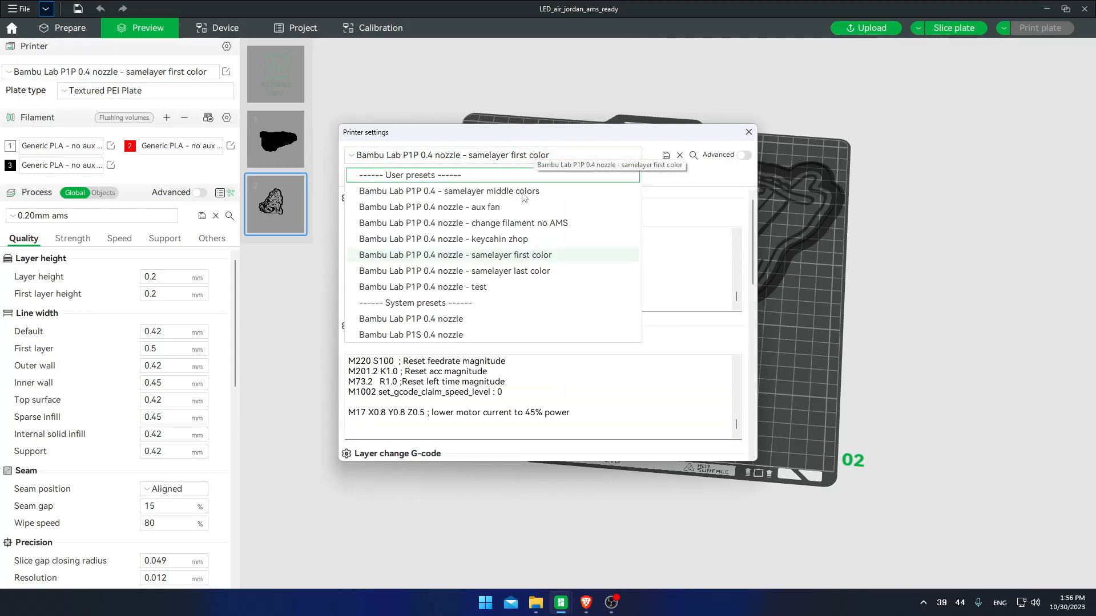
left_click(494, 192)
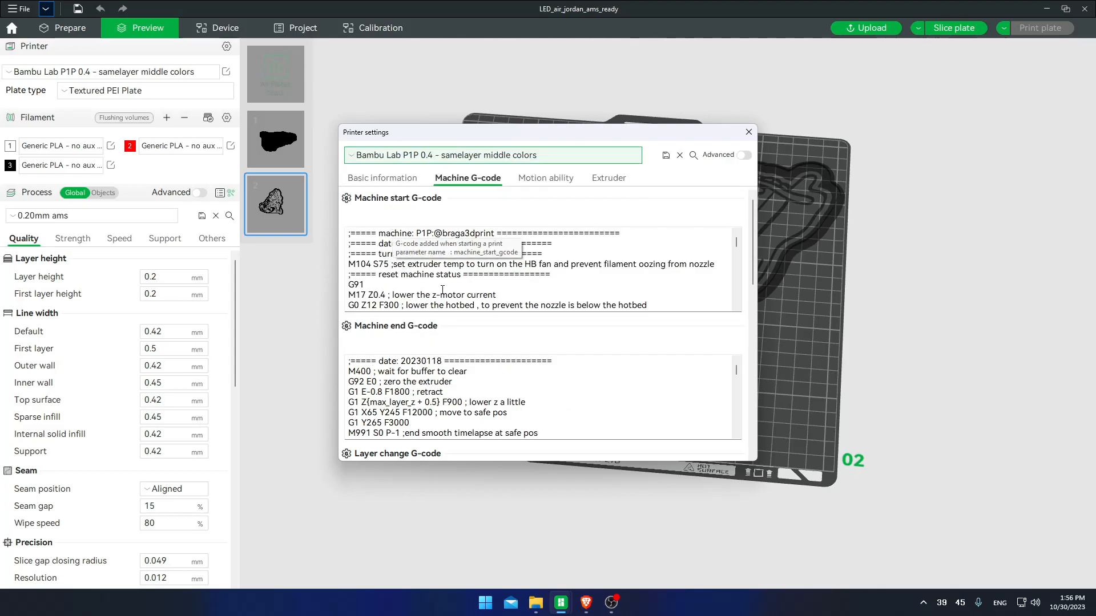
scroll(449, 279, "down", 10)
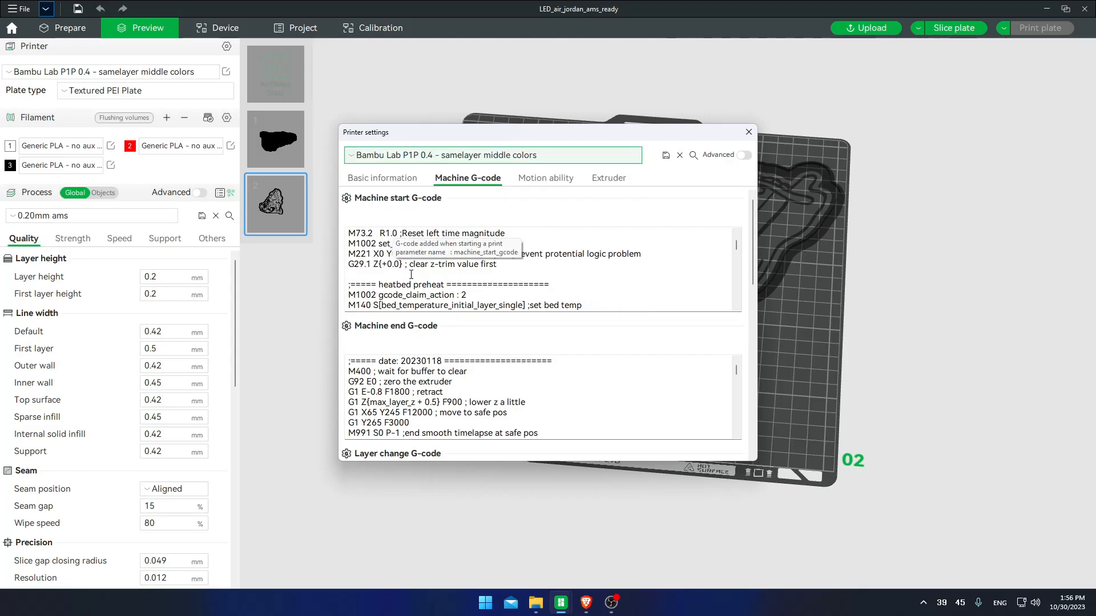
scroll(411, 274, "down", 8)
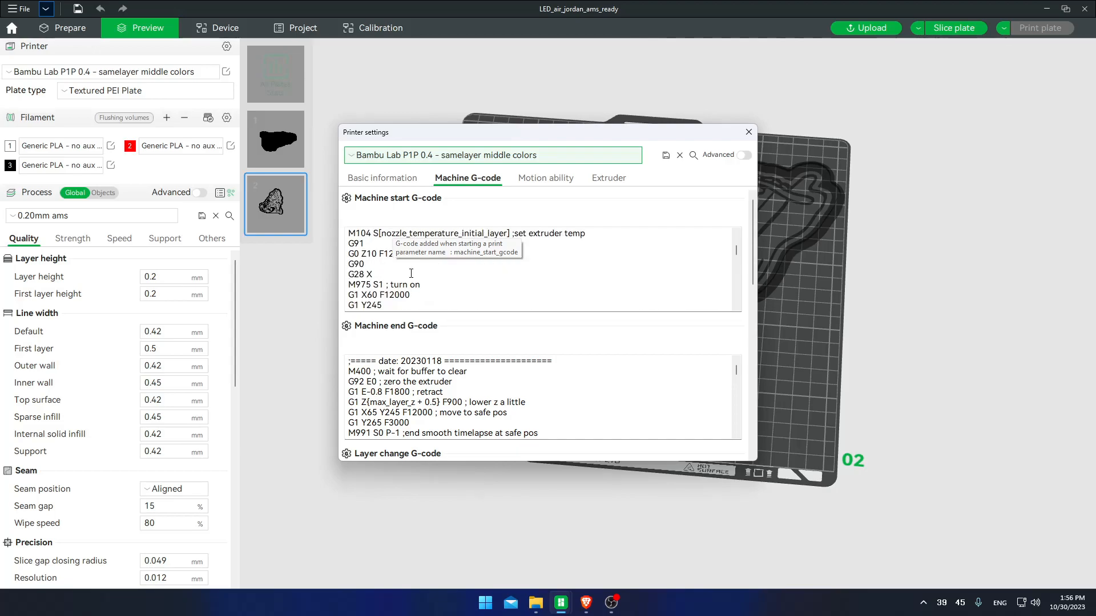
scroll(411, 274, "down", 8)
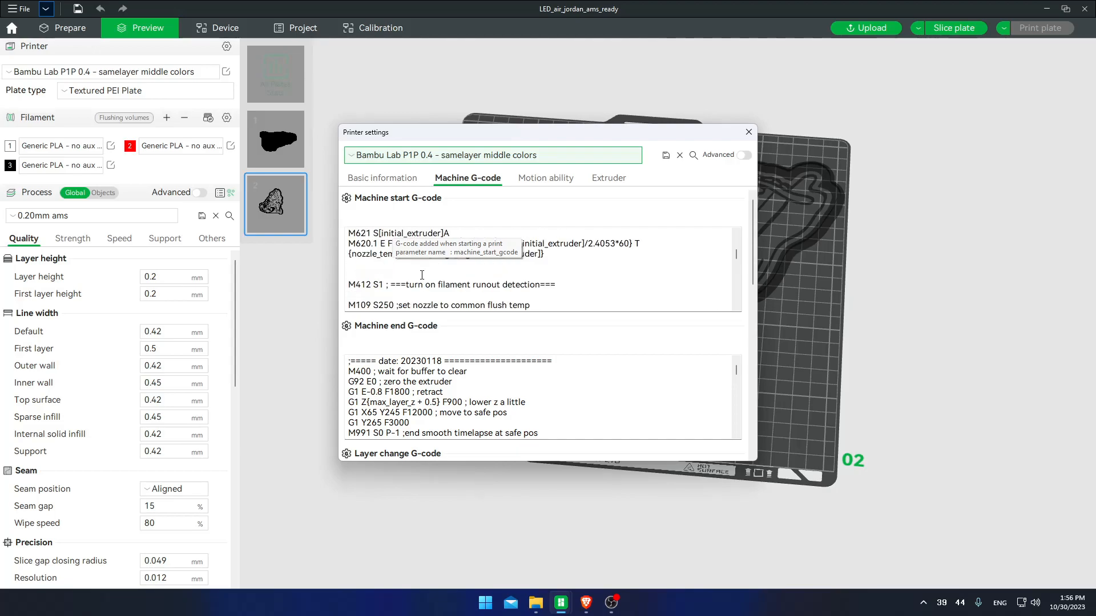
scroll(422, 275, "up", 2)
scroll(422, 275, "down", 2)
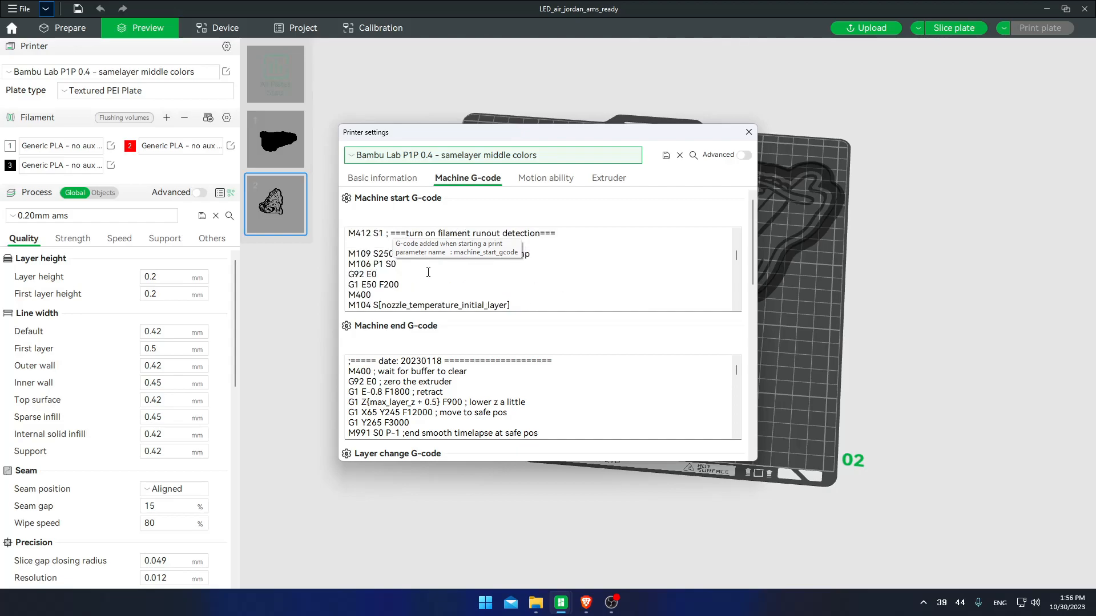
Examine the nozzle flushing and wipe nozzle sections of the middle colors start G-code, down to the bed leveling heading.
scroll(530, 274, "down", 8)
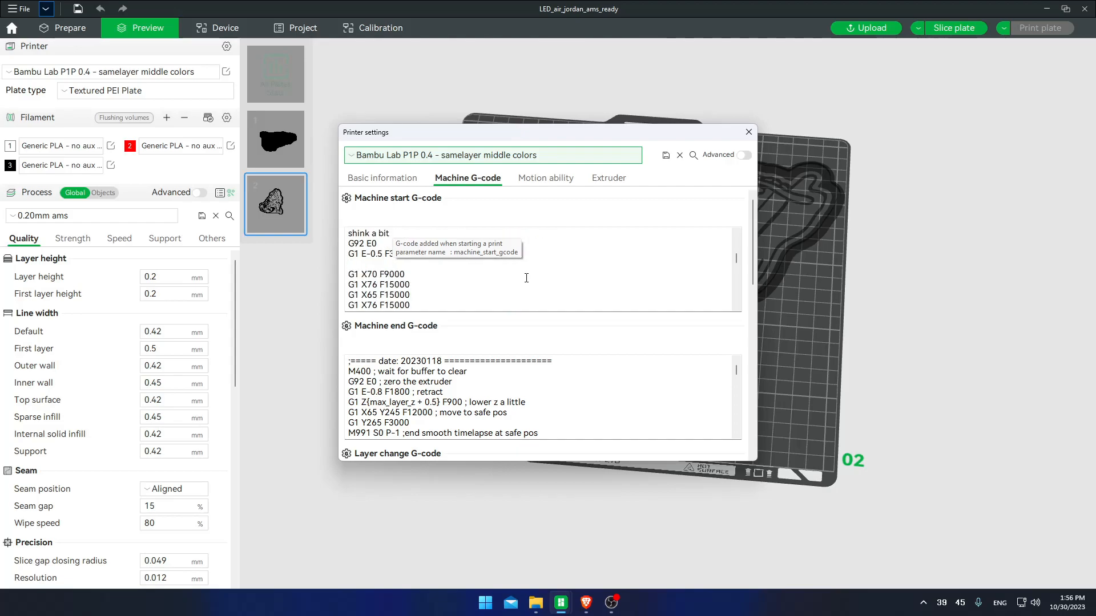
scroll(526, 278, "down", 8)
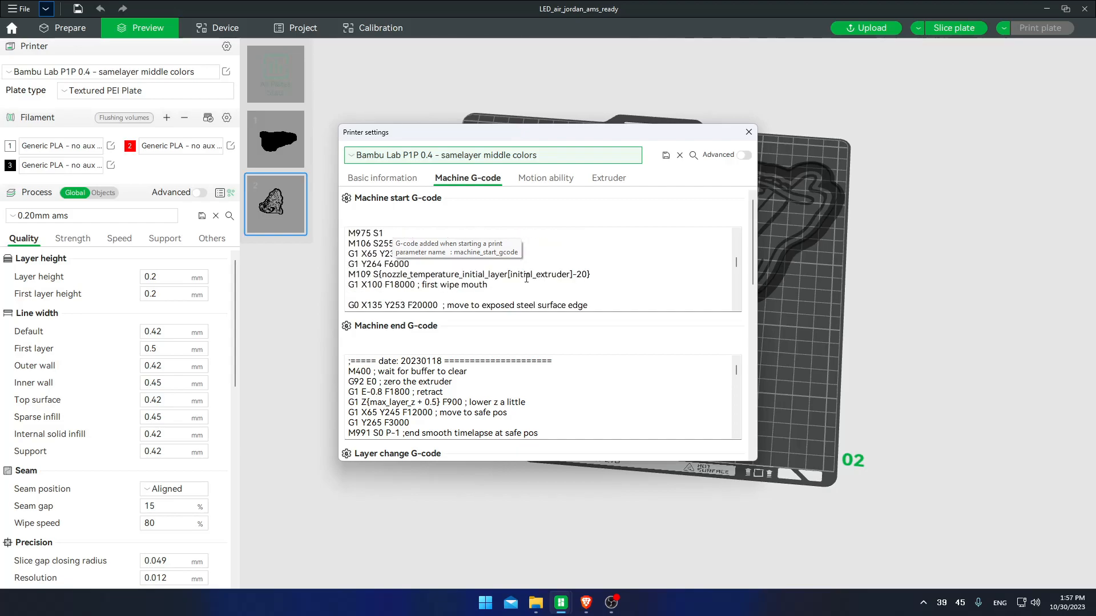
scroll(526, 278, "down", 8)
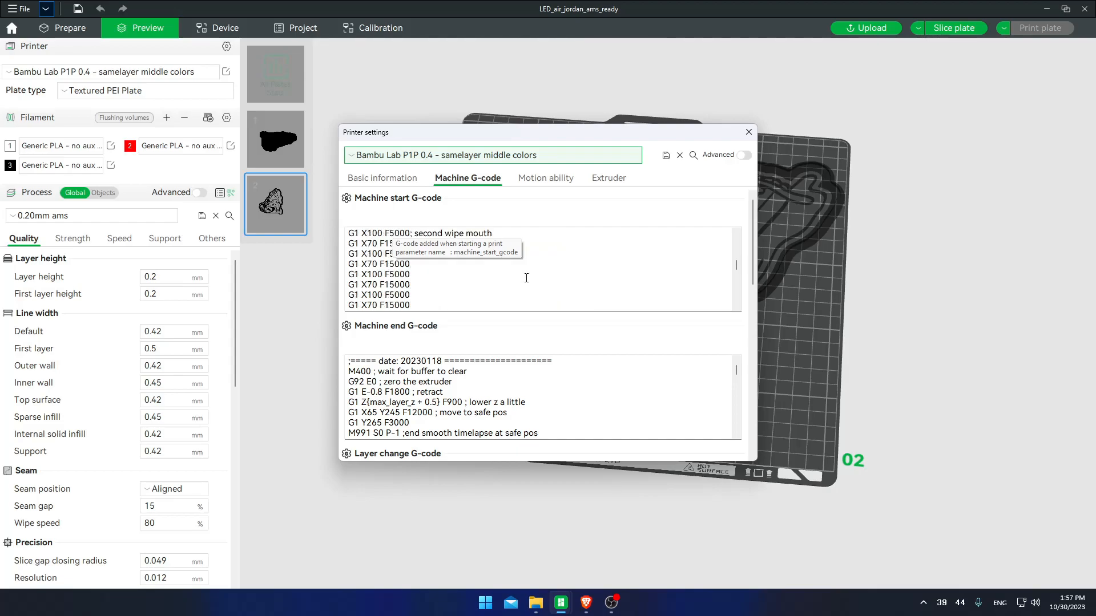
scroll(526, 278, "down", 6)
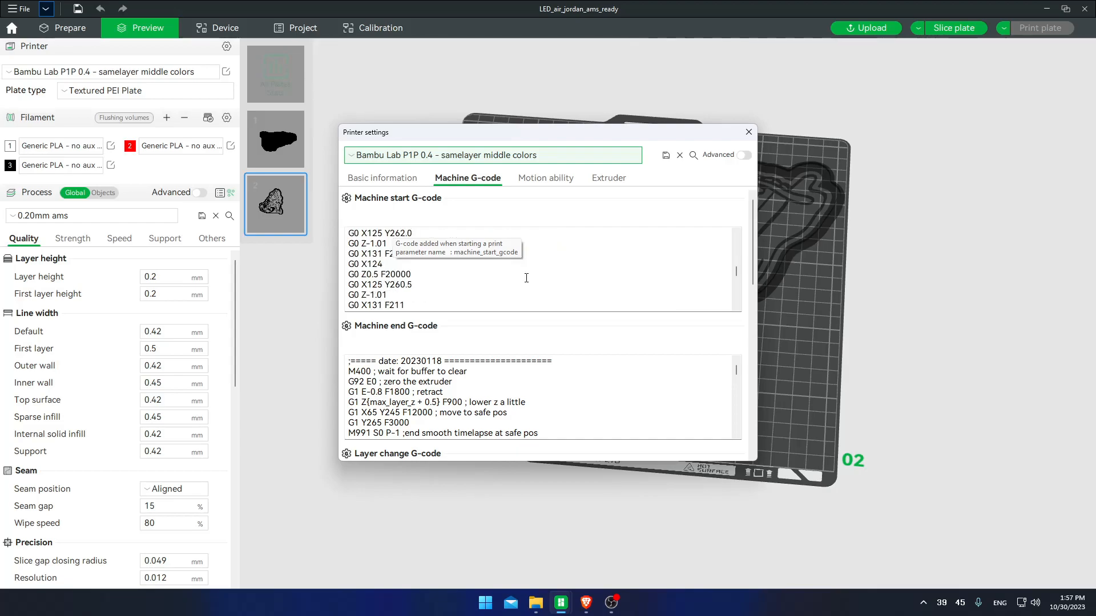
scroll(526, 278, "down", 8)
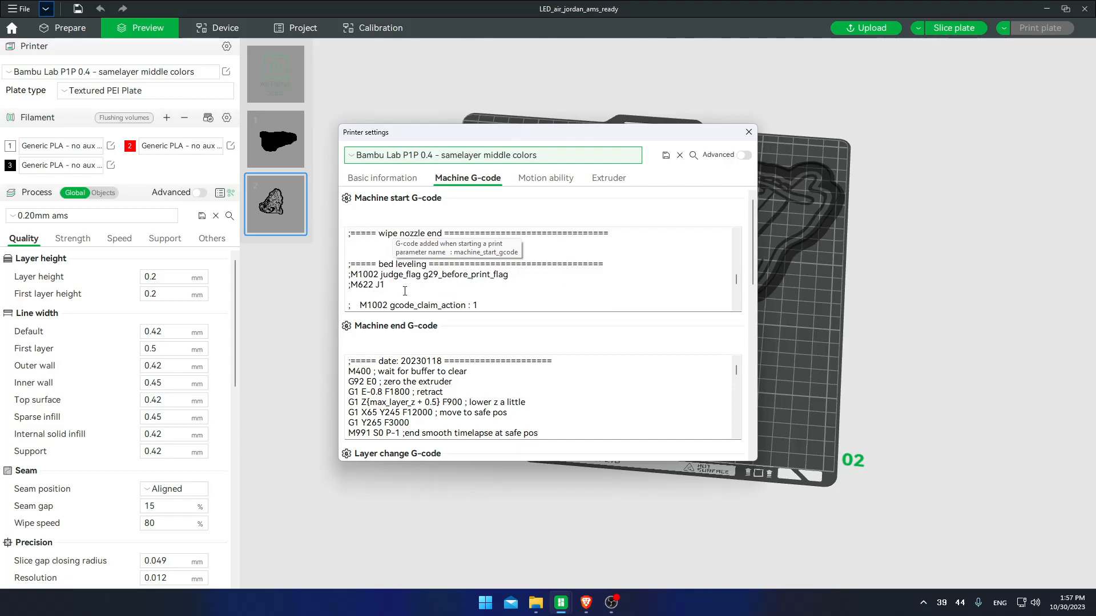
Examine the commented-out ABL, homing and bed leveling lines in the middle colors start G-code, highlighting the semicolon before M500.
scroll(400, 281, "up", 2)
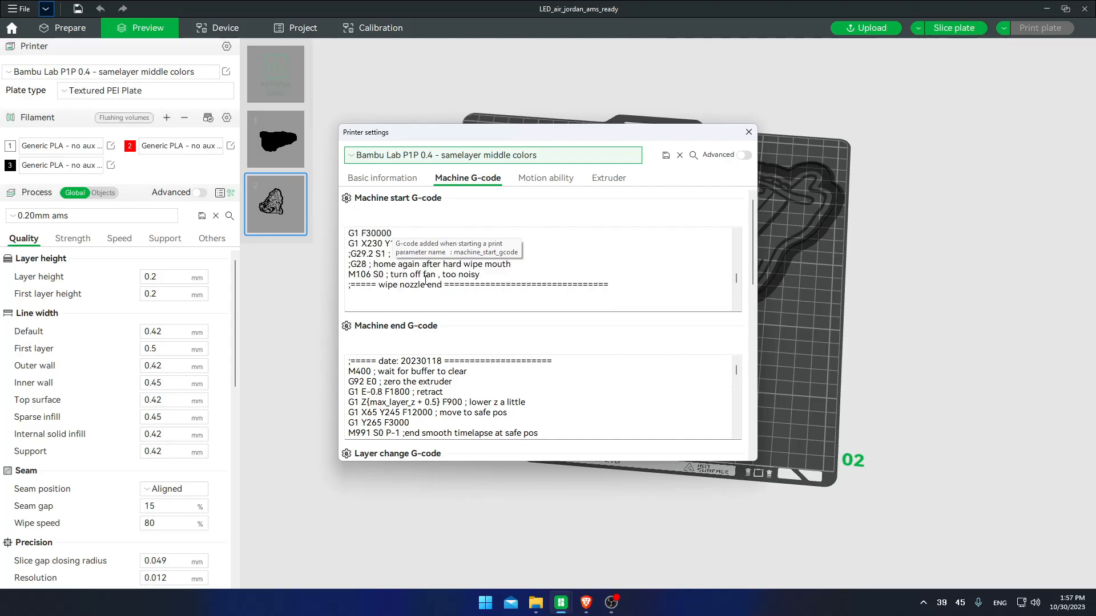
left_click(548, 263)
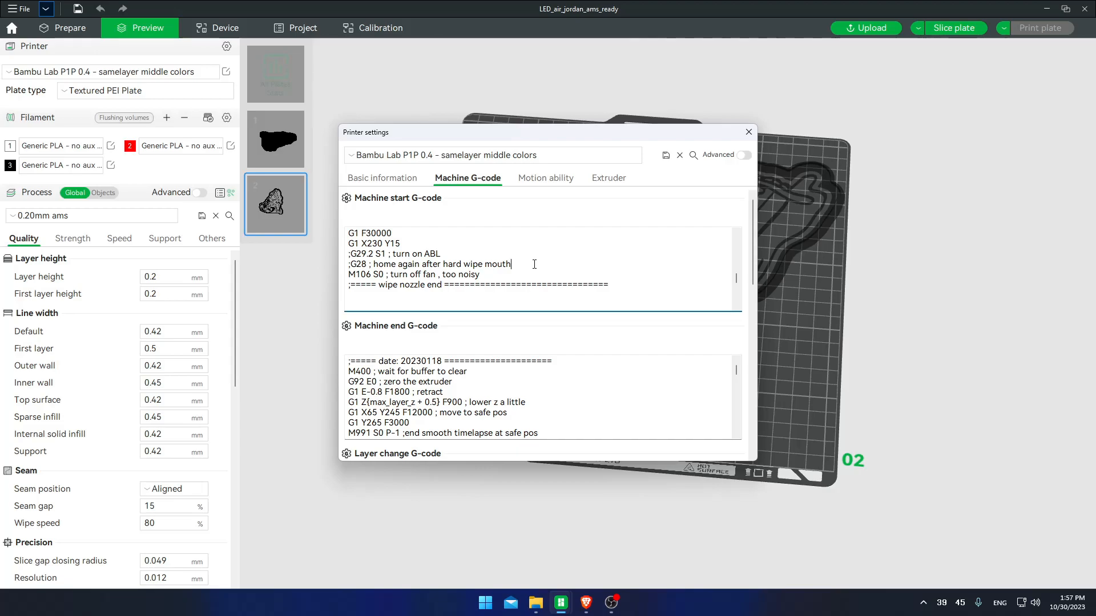
scroll(535, 264, "down", 2)
scroll(403, 281, "down", 2)
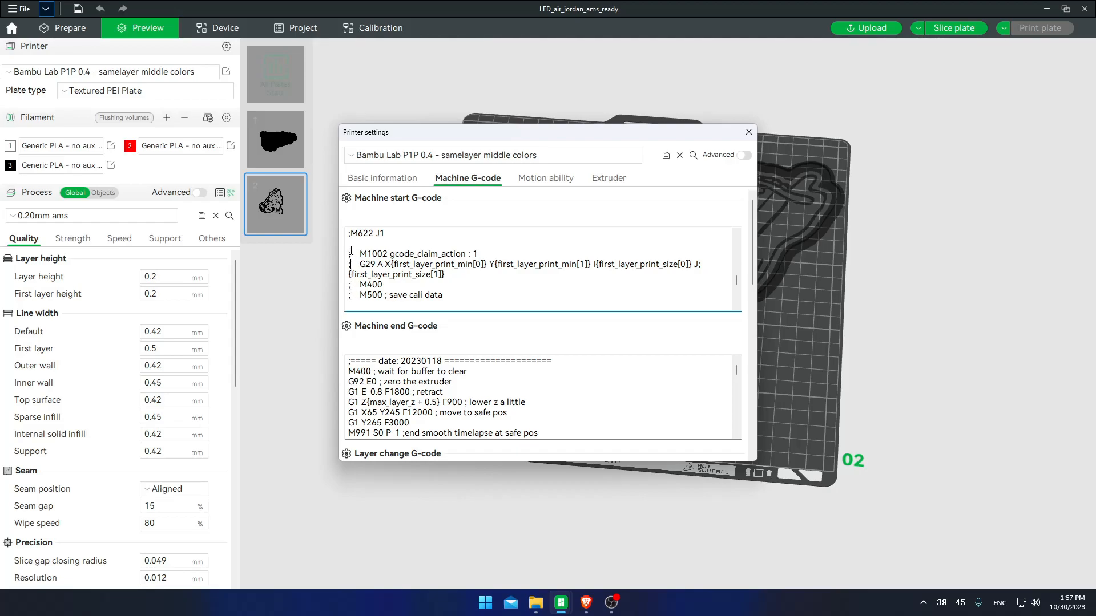
double_click(353, 297)
scroll(504, 283, "down", 2)
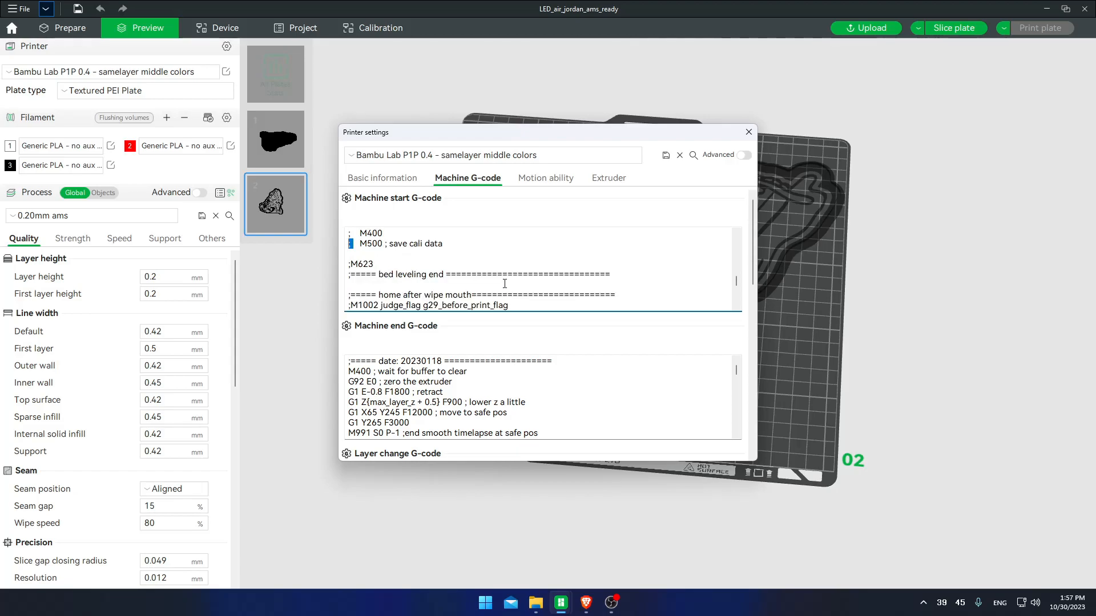
Examine the rest of the middle colors start G-code after bed leveling, highlighting the G29.1 Z{-0.04} line for the Textured PEI Plate.
scroll(432, 290, "down", 2)
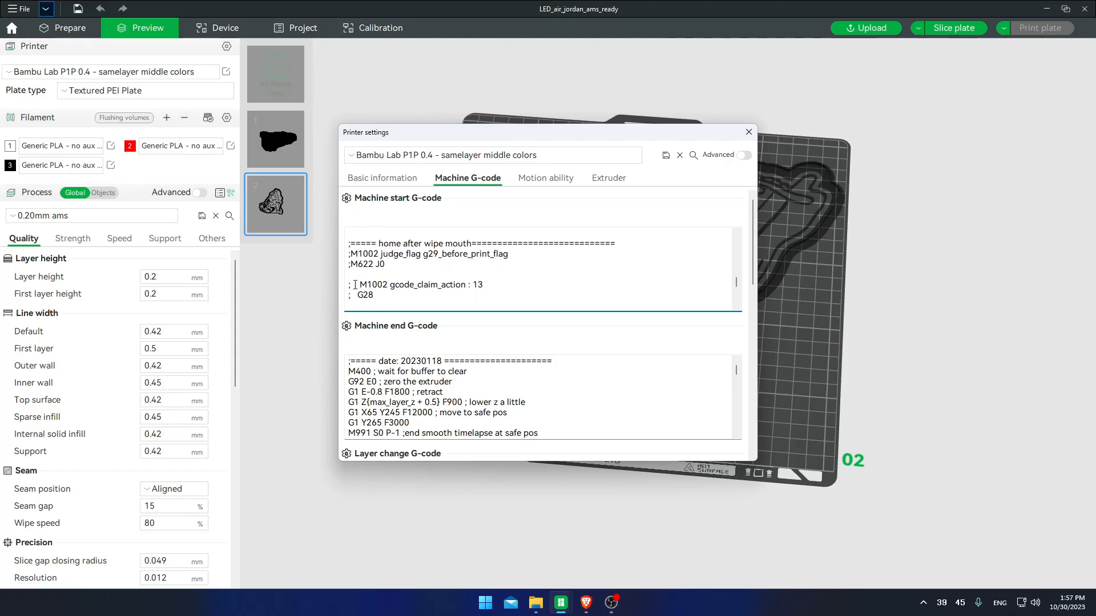
scroll(463, 282, "down", 6)
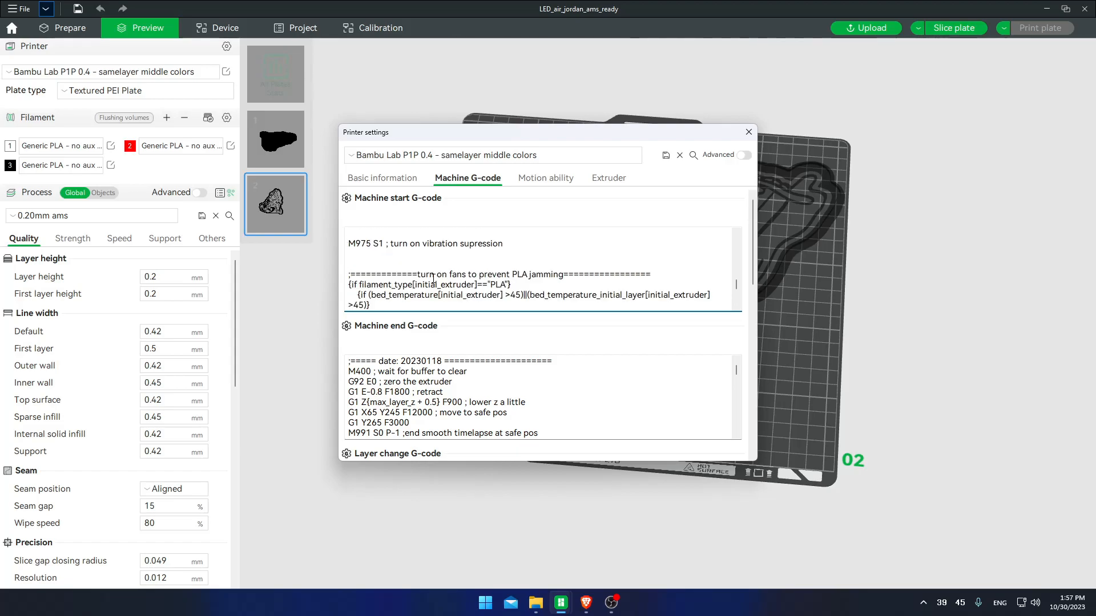
scroll(433, 278, "down", 2)
scroll(433, 278, "down", 2)
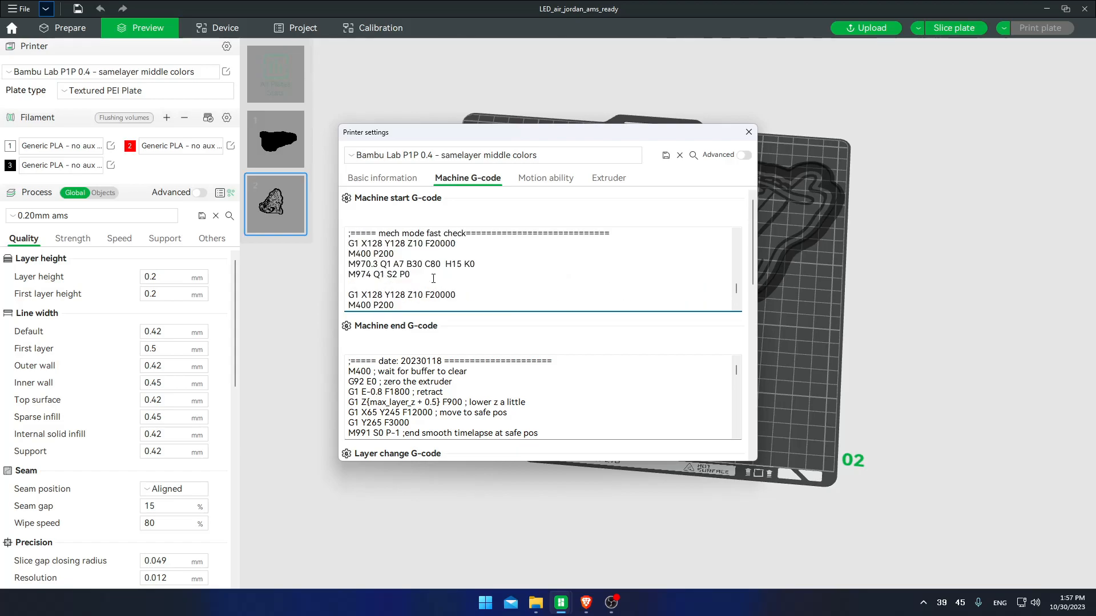
scroll(433, 278, "down", 8)
scroll(433, 279, "up", 3)
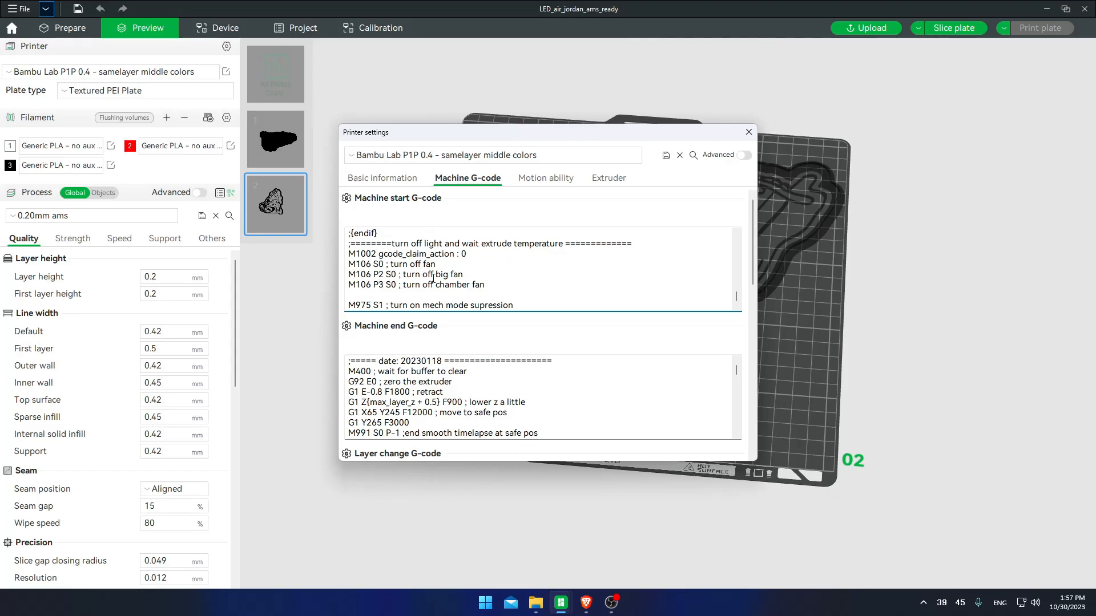
scroll(392, 283, "up", 2)
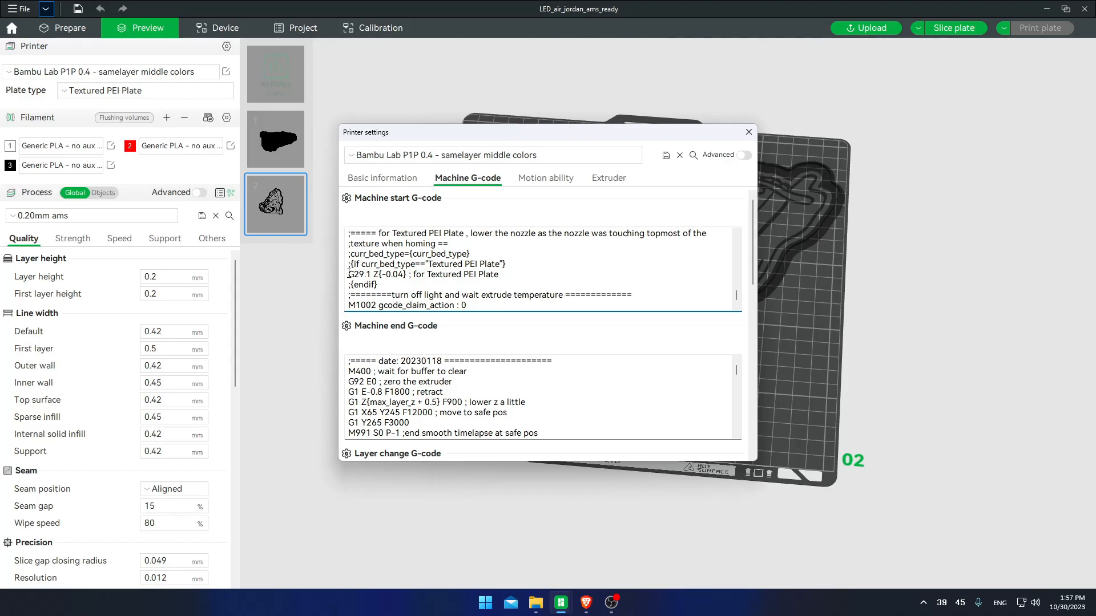
left_click_drag(350, 274, 510, 275)
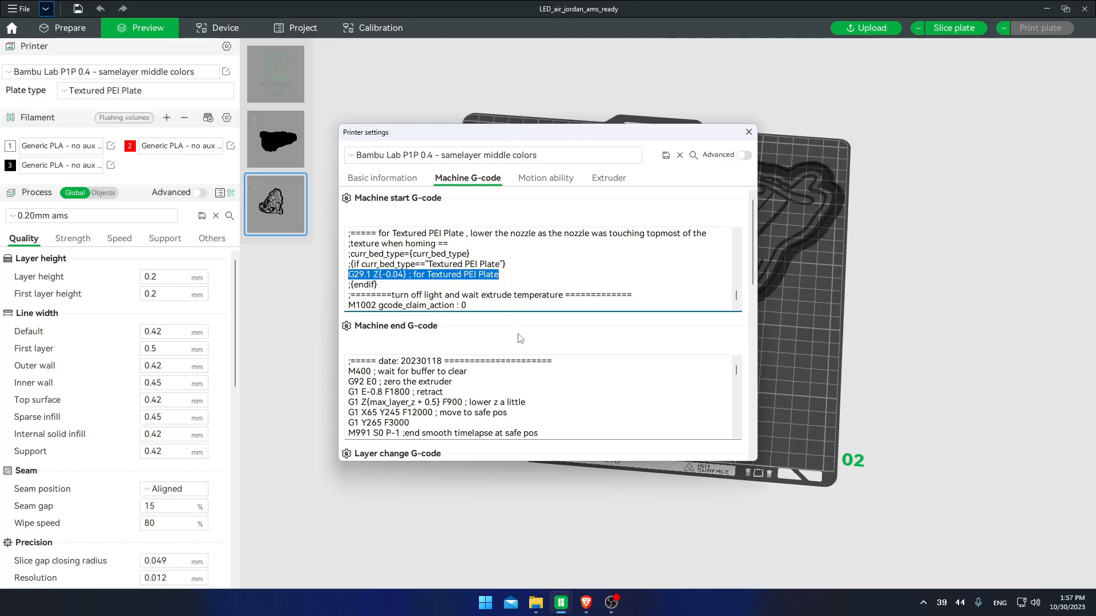
Examine the middle colors machine end G-code and highlight the commented-out M140 S0 bed turn-off line.
scroll(519, 334, "down", 3)
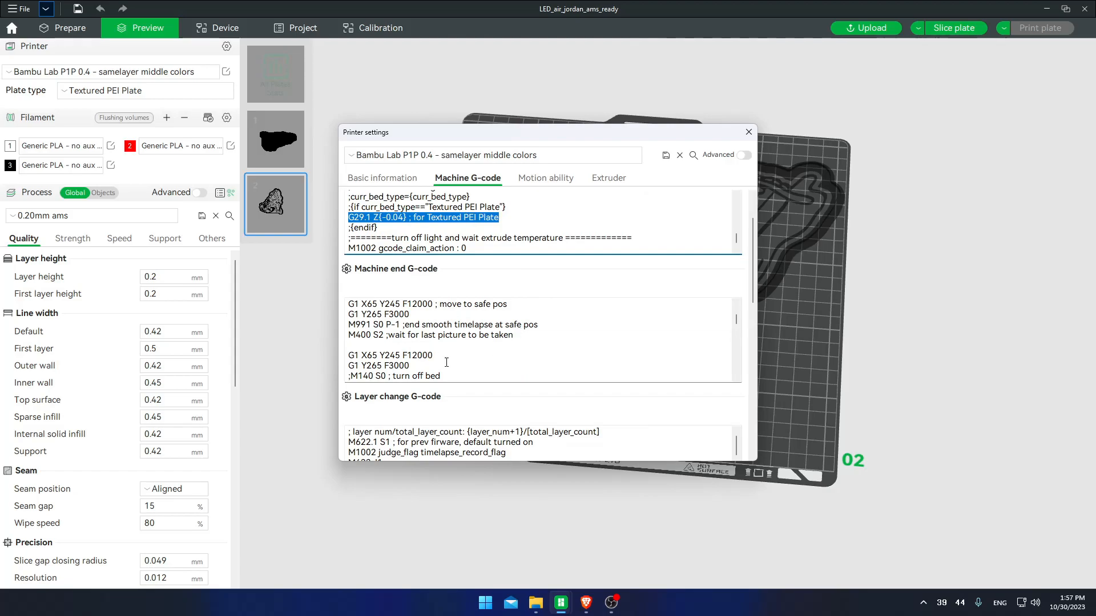
scroll(465, 365, "down", 2)
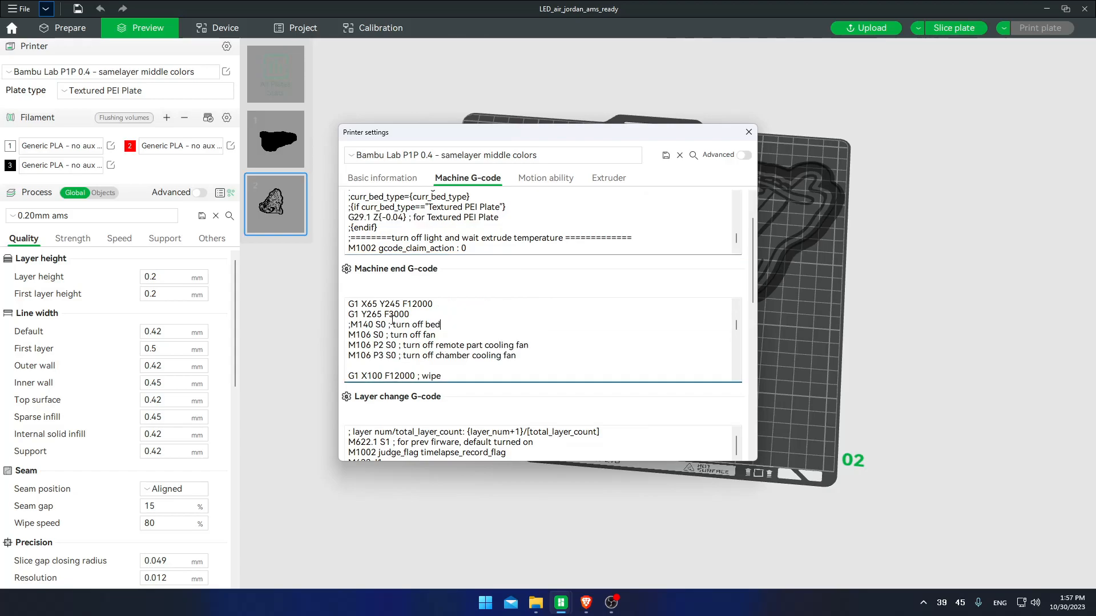
left_click_drag(444, 324, 322, 324)
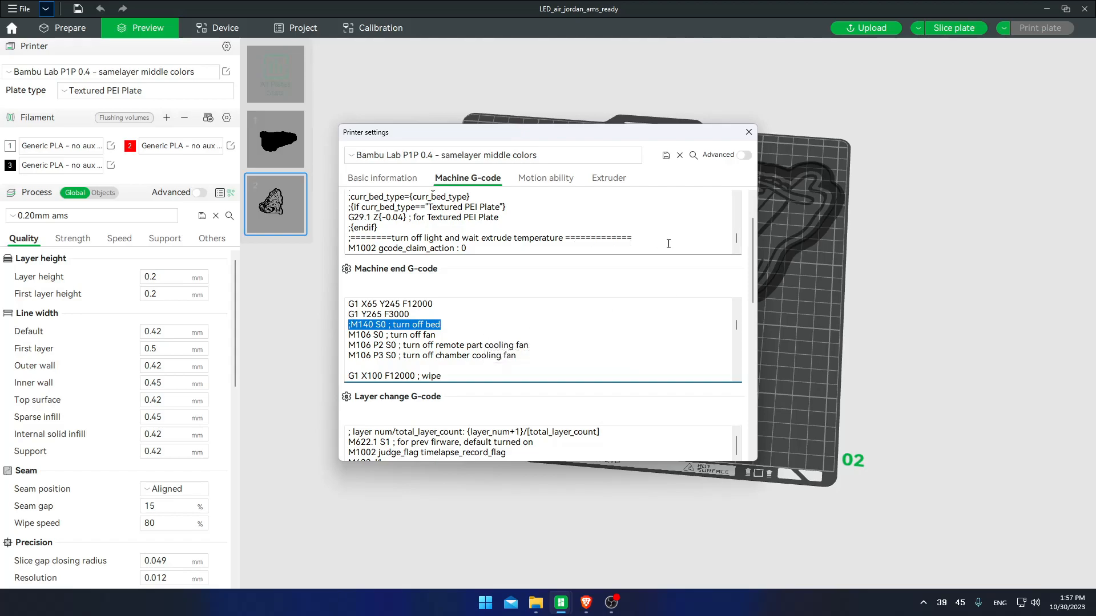
Select the Bambu Lab P1P 0.4 nozzle - samelayer last color printer preset and examine its machine start G-code through the nozzle wiping moves.
left_click(550, 158)
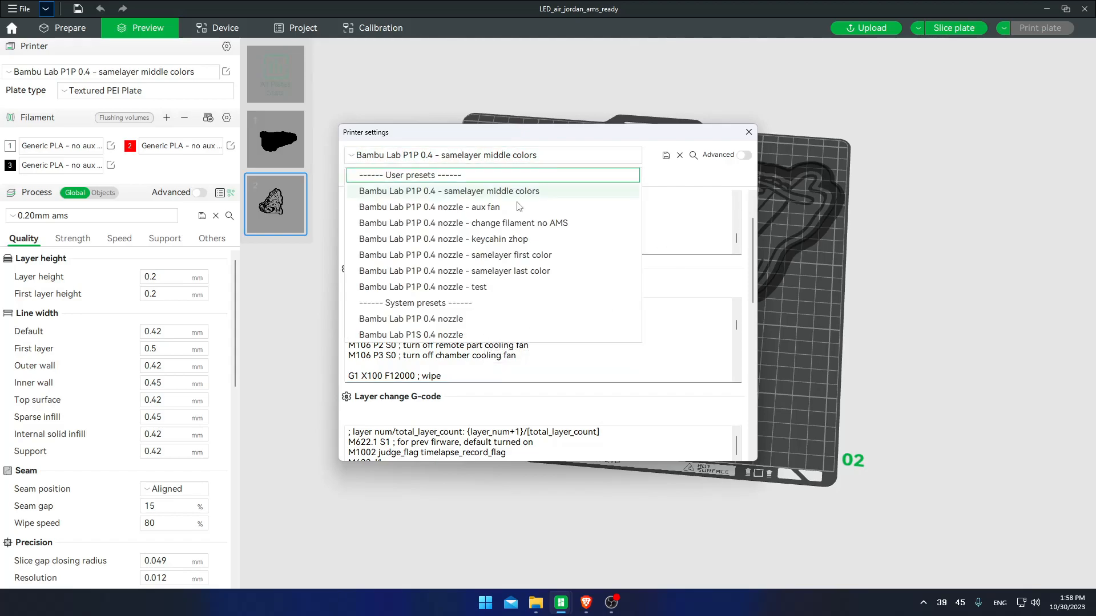
left_click(515, 271)
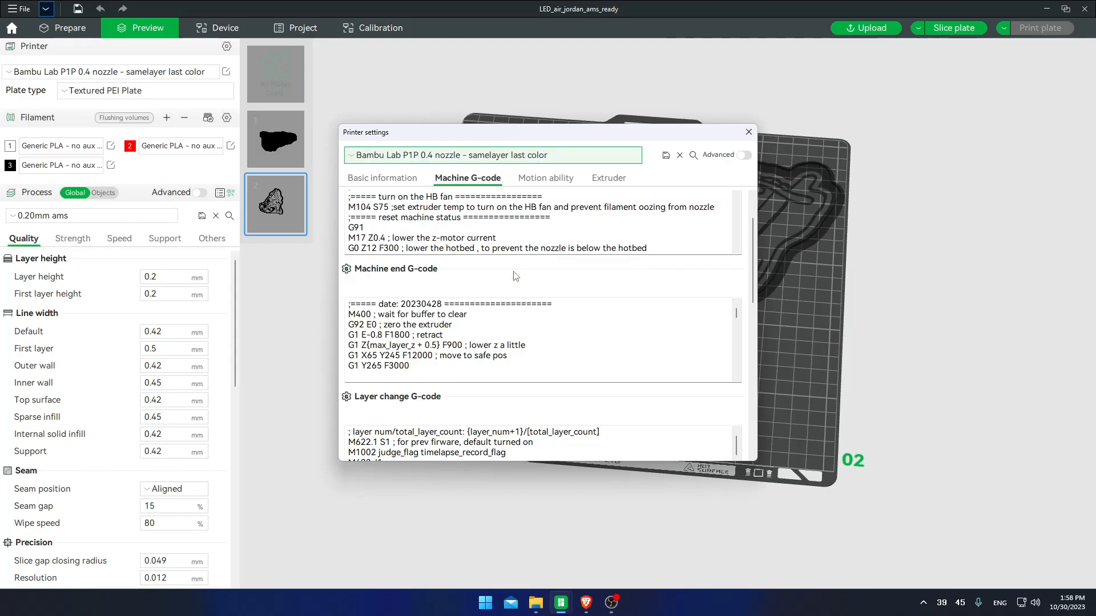
scroll(515, 276, "up", 1)
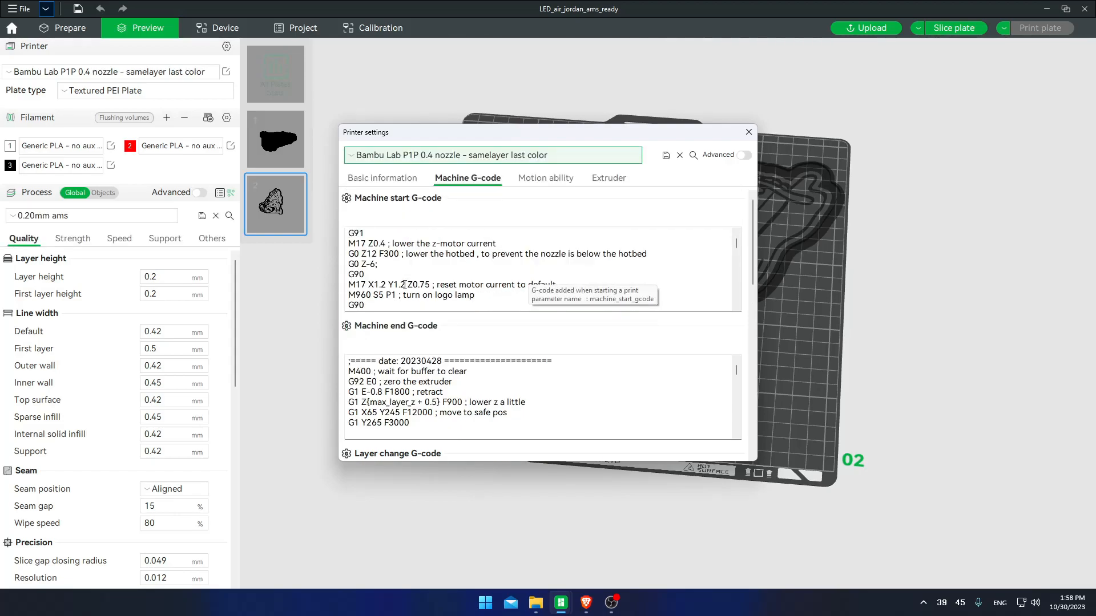
scroll(405, 284, "down", 6)
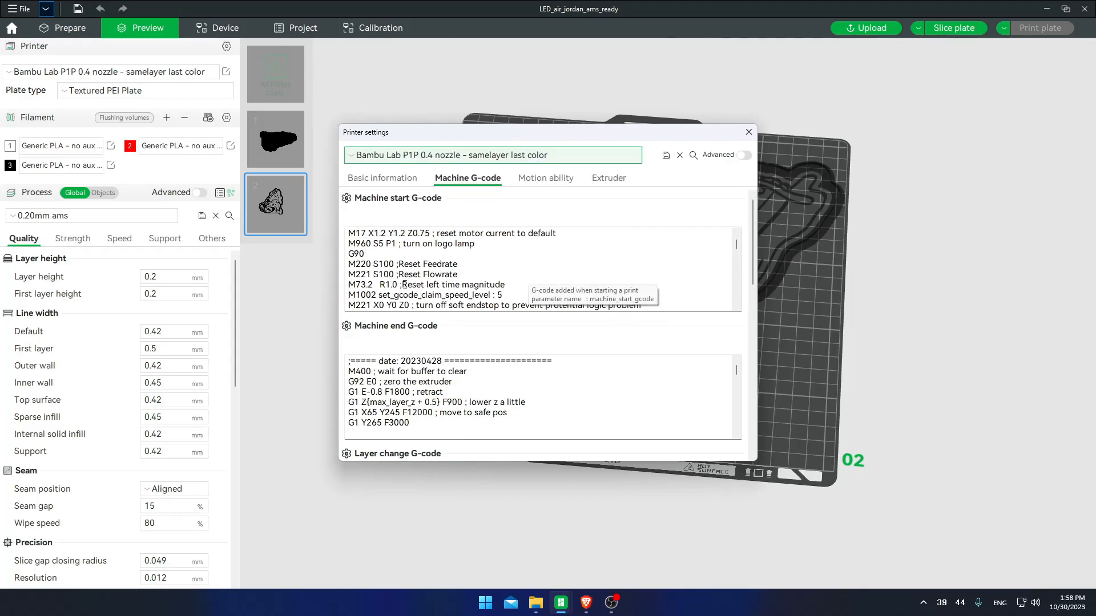
scroll(405, 284, "down", 8)
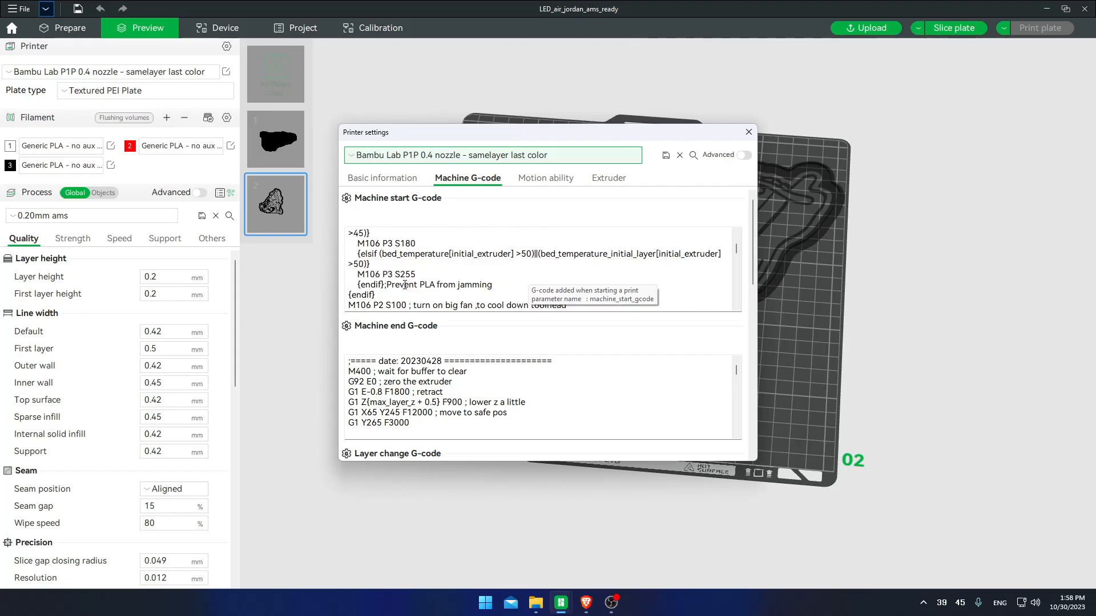
scroll(405, 284, "down", 8)
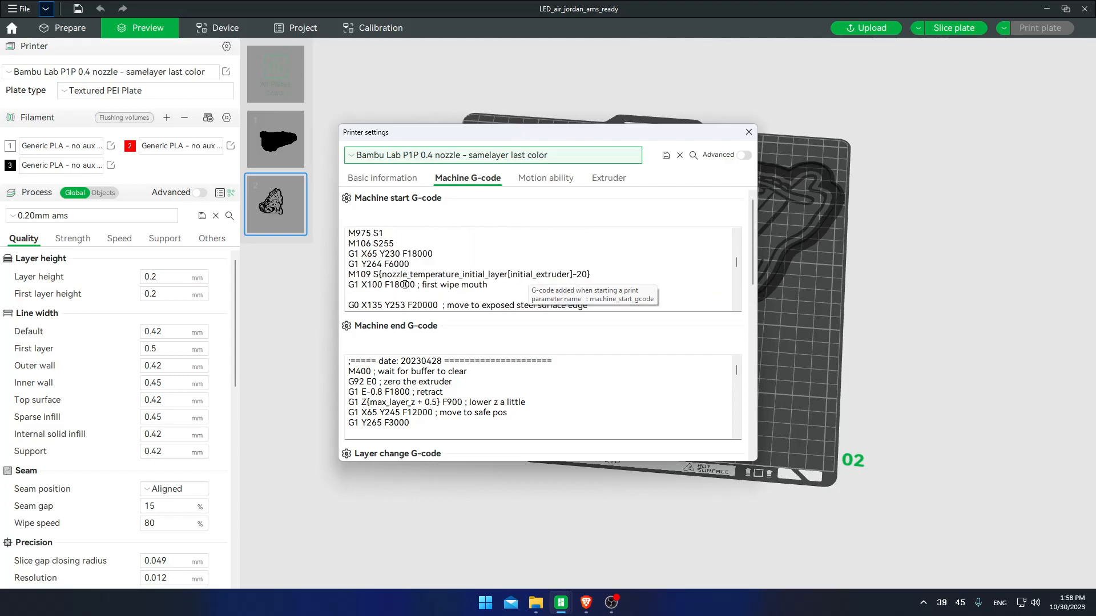
scroll(404, 284, "down", 8)
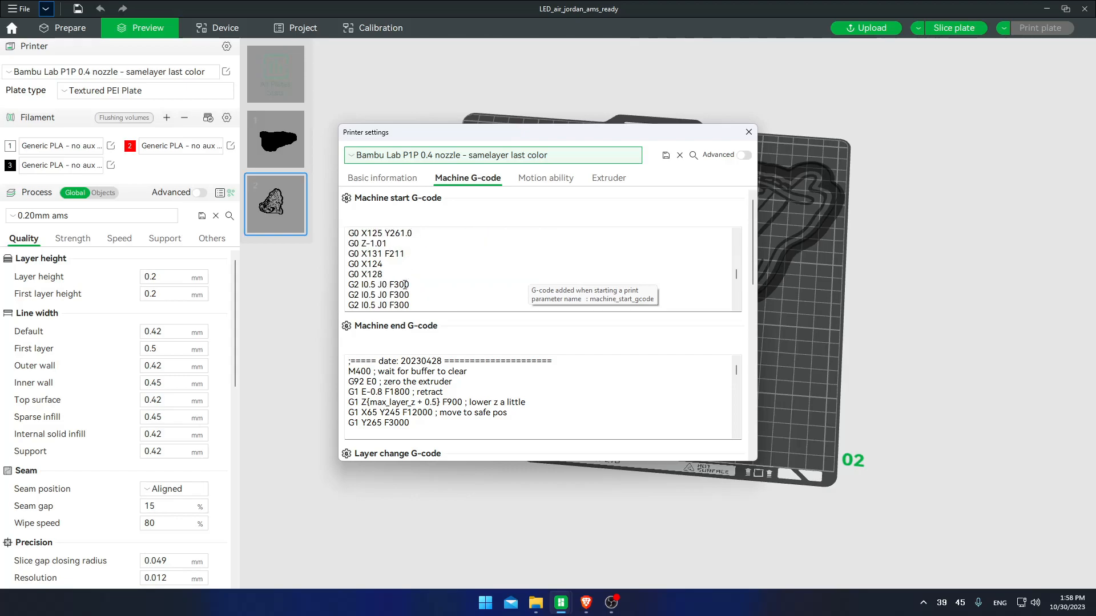
Examine the commented-out bed leveling and homing lines in the last color start G-code, highlighting the semicolon before M1002 gcode_claim_action : 13.
scroll(402, 283, "down", 8)
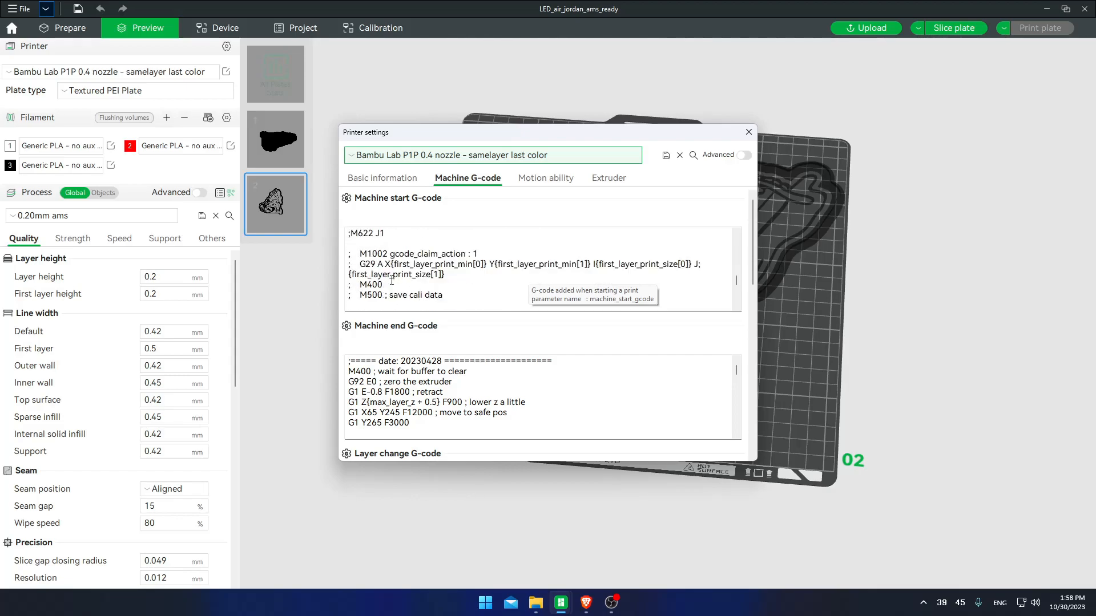
double_click(349, 284)
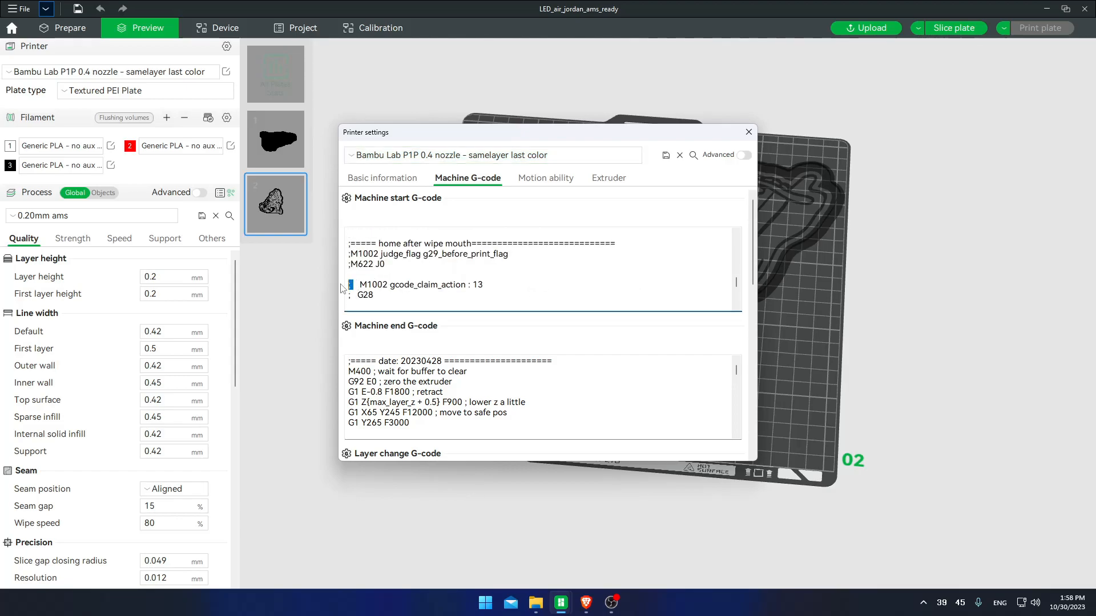
scroll(392, 283, "down", 2)
scroll(392, 283, "down", 8)
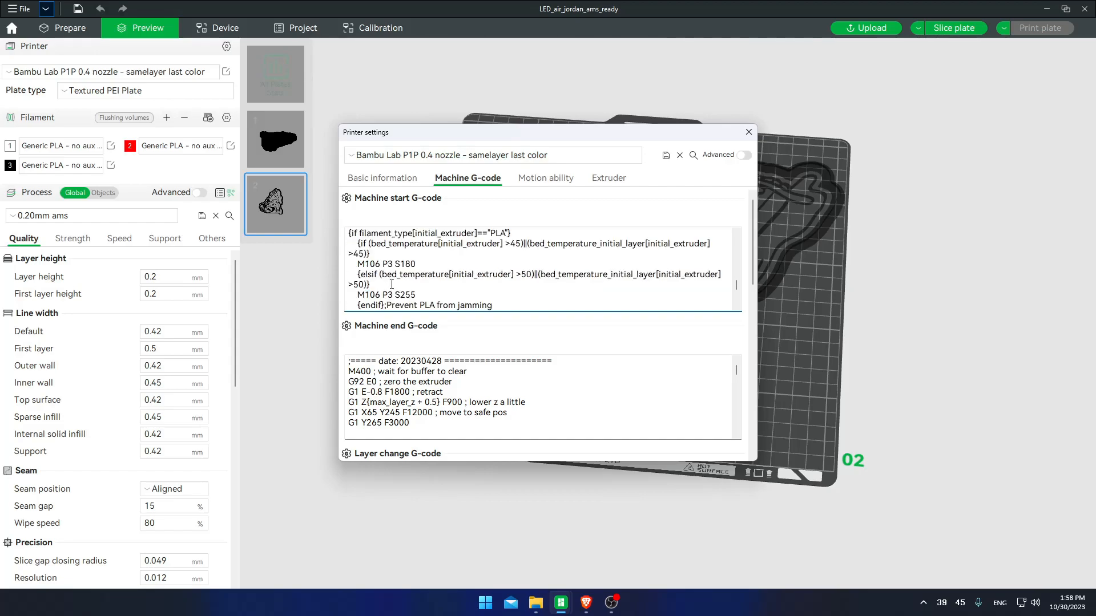
Examine the last color machine end G-code and highlight its active M140 S0 bed turn-off line.
scroll(573, 332, "down", 5)
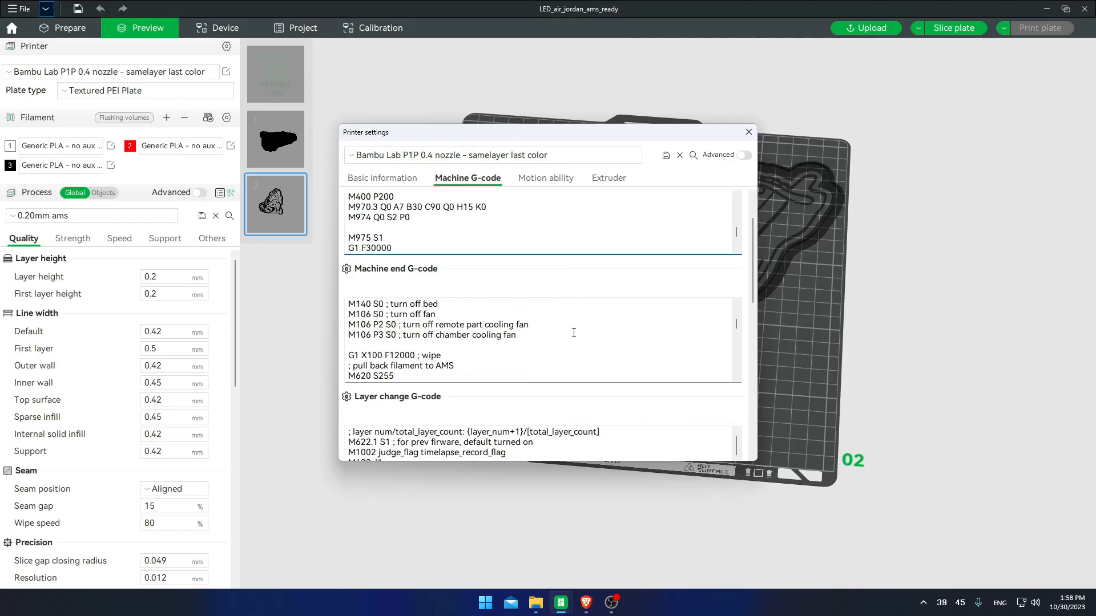
scroll(455, 355, "up", 5)
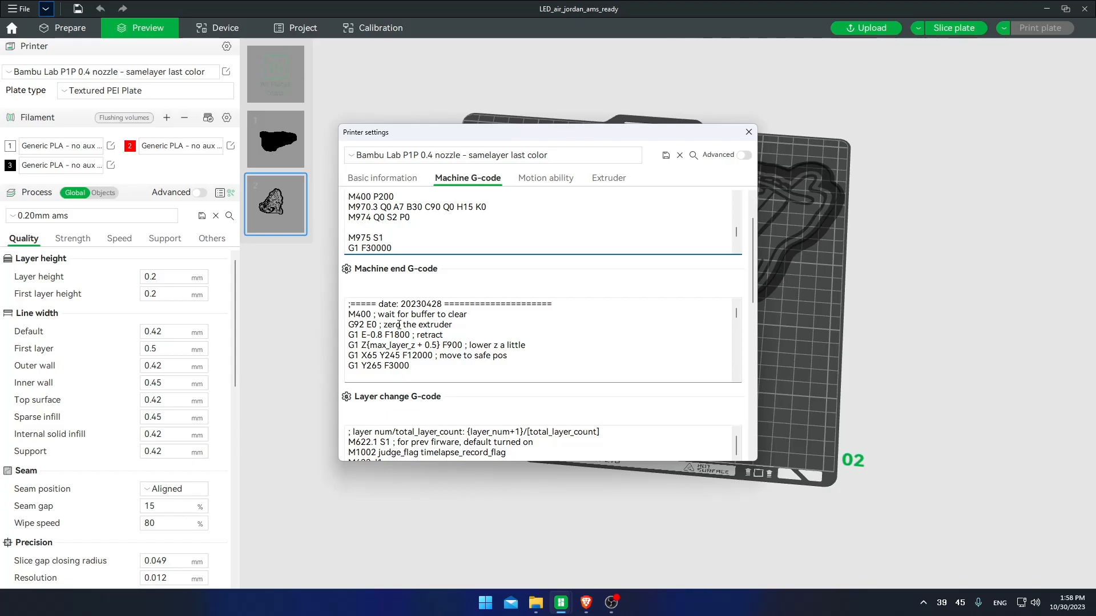
scroll(406, 342, "down", 3)
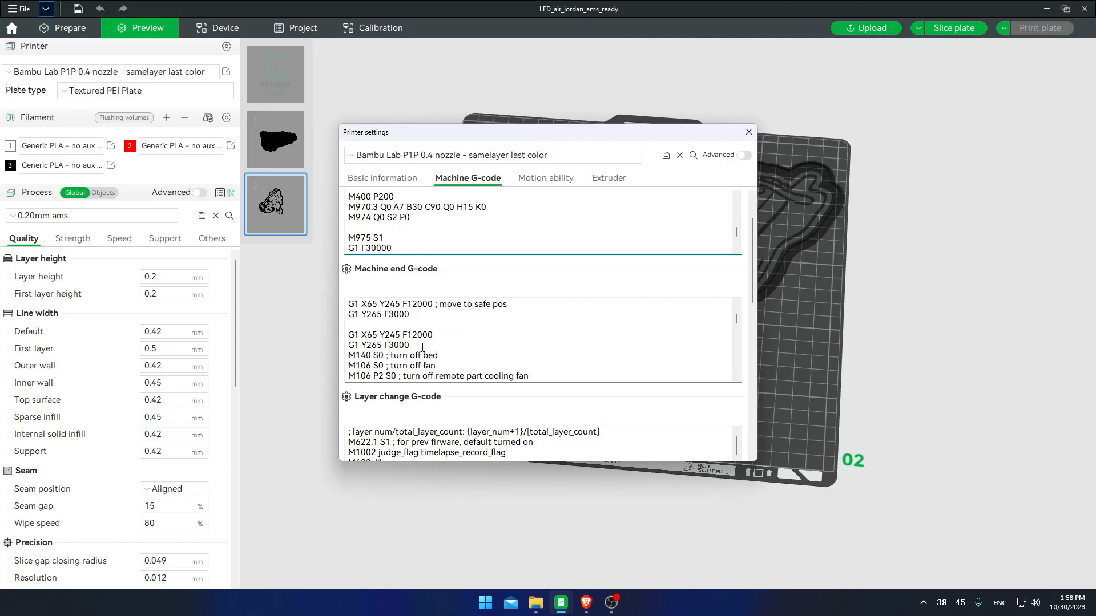
left_click_drag(440, 355, 348, 355)
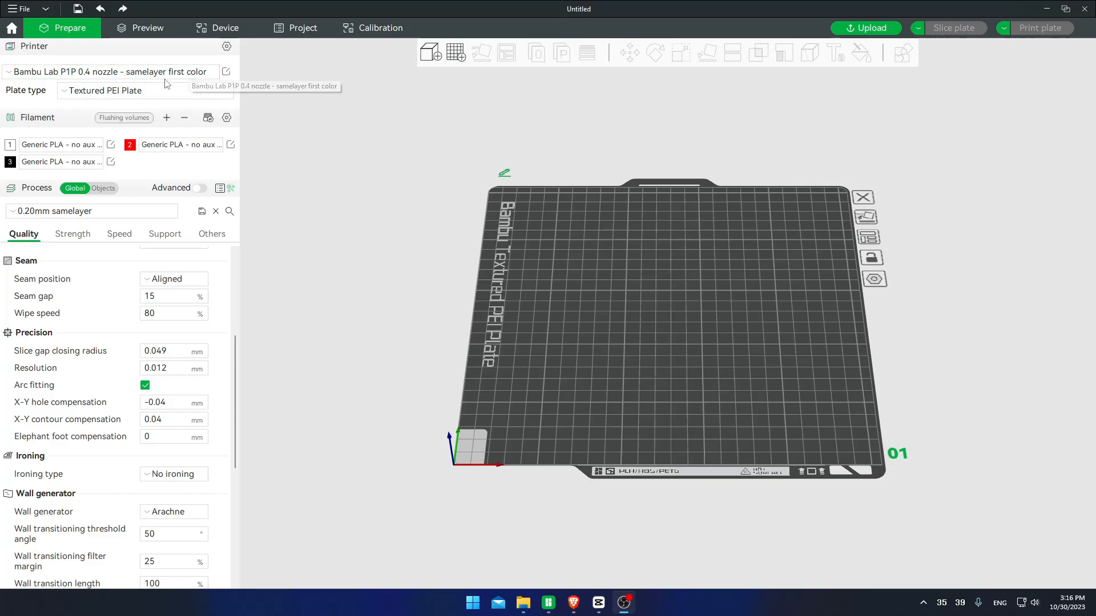
Open the samelayer first color printer's extruder settings and highlight the Z hop when retracting value in the retraction section.
left_click(226, 71)
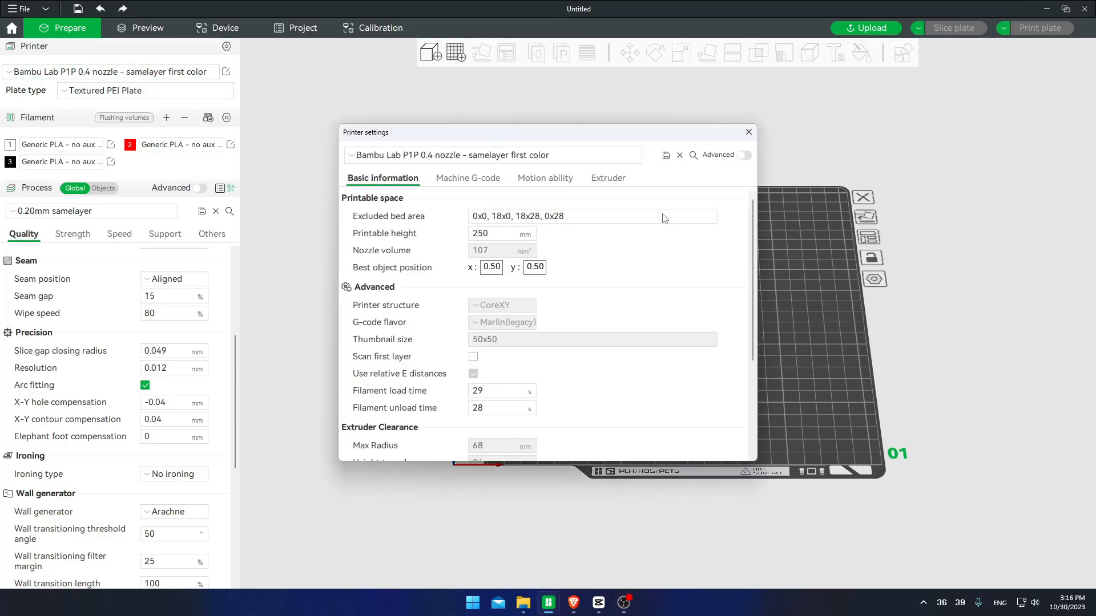
left_click(608, 179)
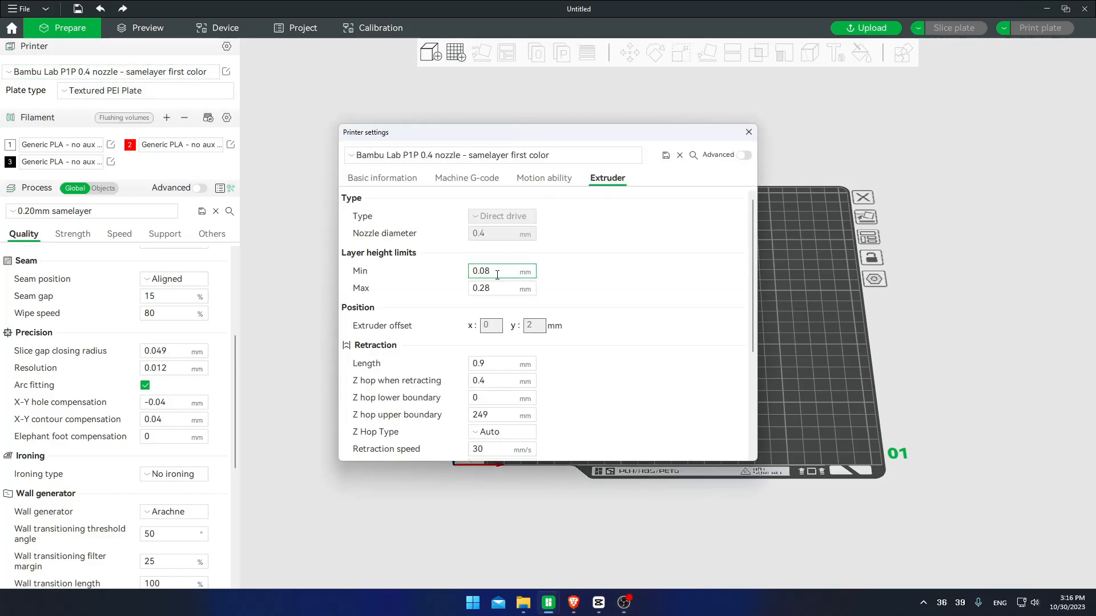
scroll(473, 328, "down", 2)
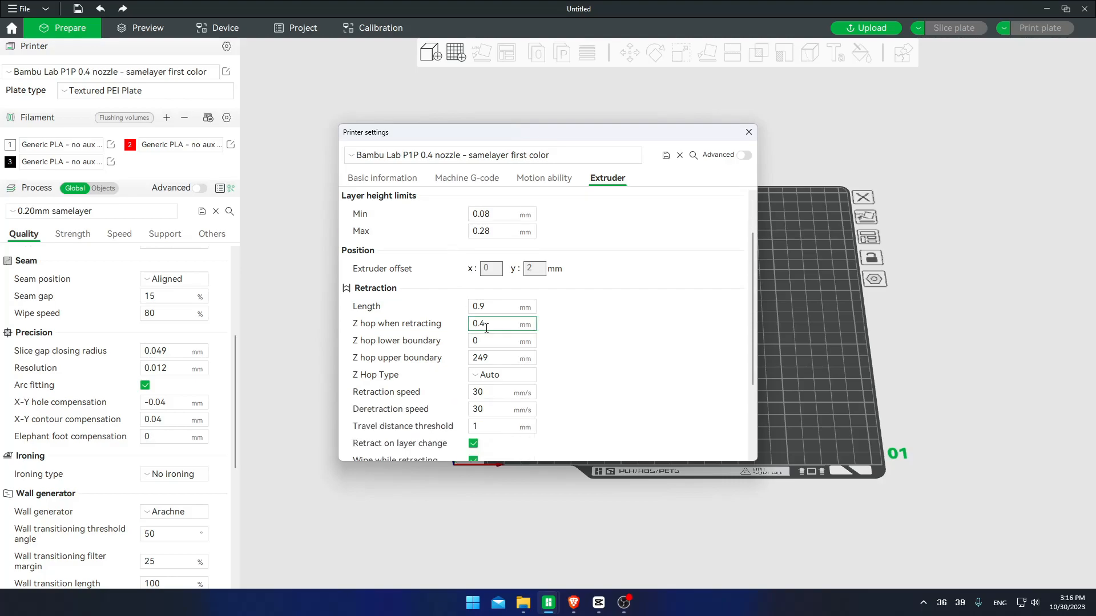
mouse_move(494, 325)
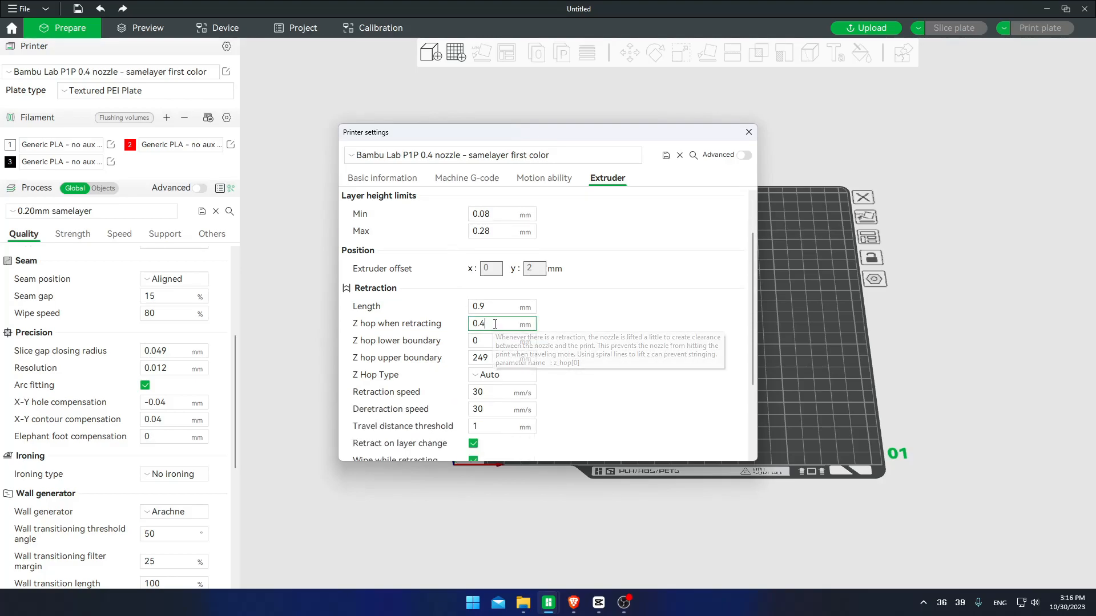
left_click_drag(494, 323, 471, 324)
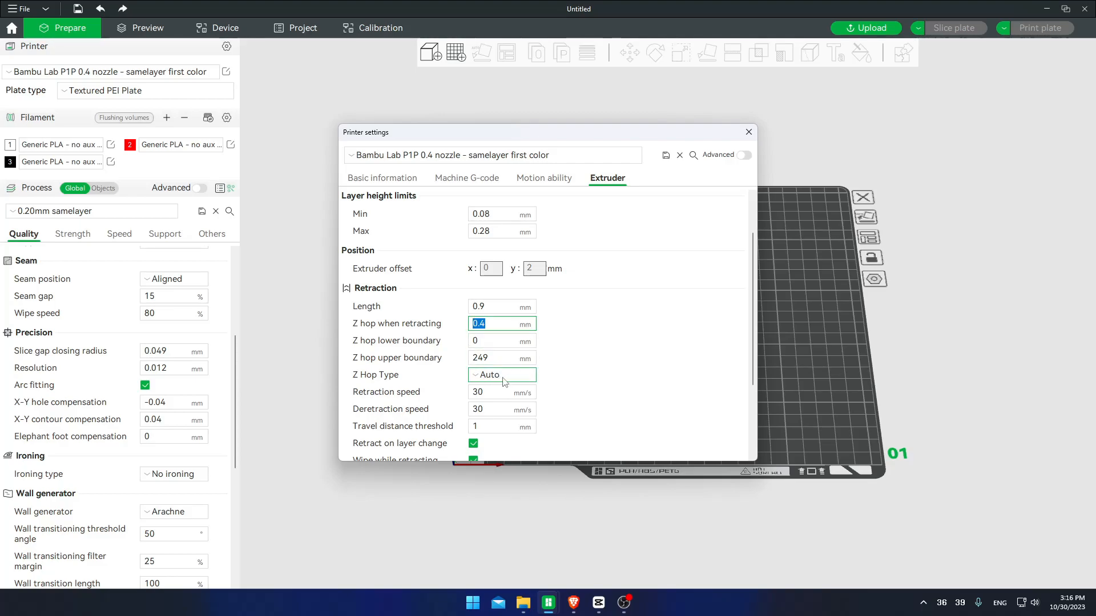
Switch to the samelayer middle colors printer preset and inspect its Z hop when retracting value and Z Hop Type options.
left_click(598, 159)
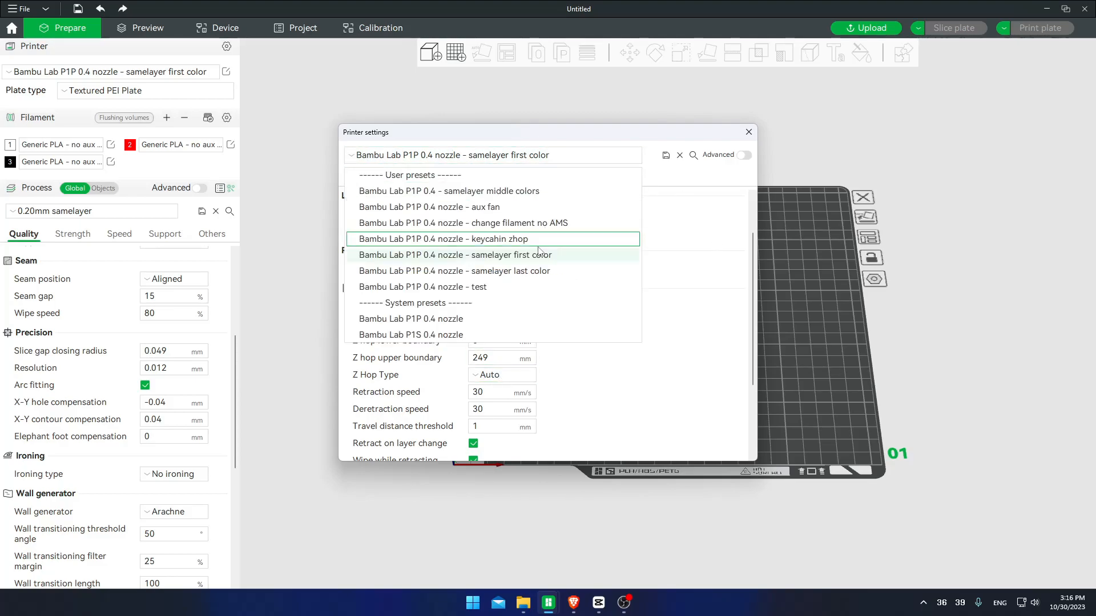
left_click(572, 193)
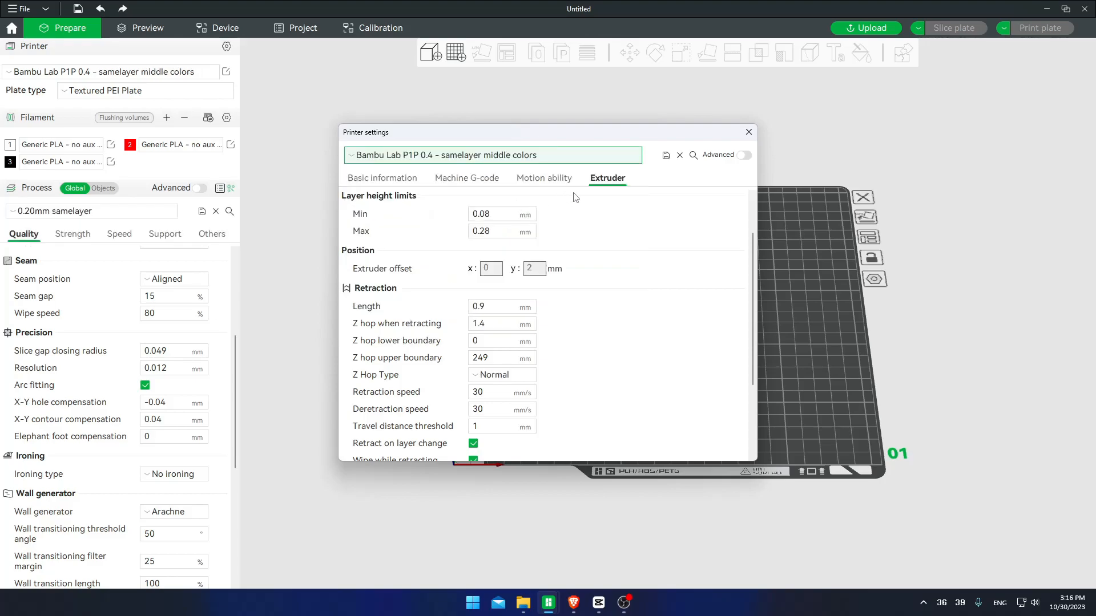
double_click(475, 324)
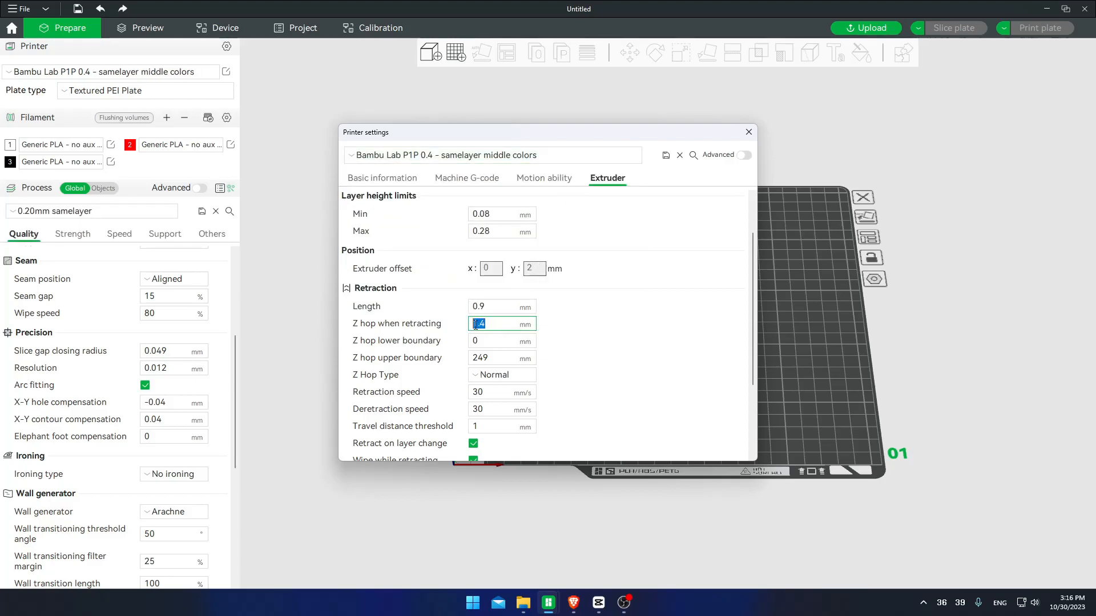
left_click(498, 376)
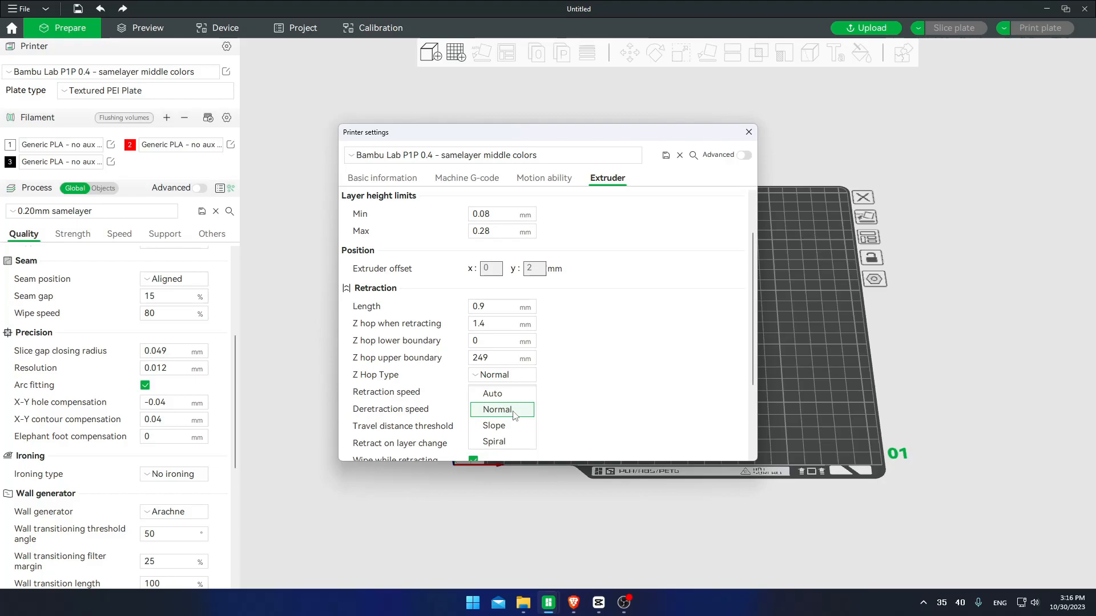
scroll(628, 371, "down", 2)
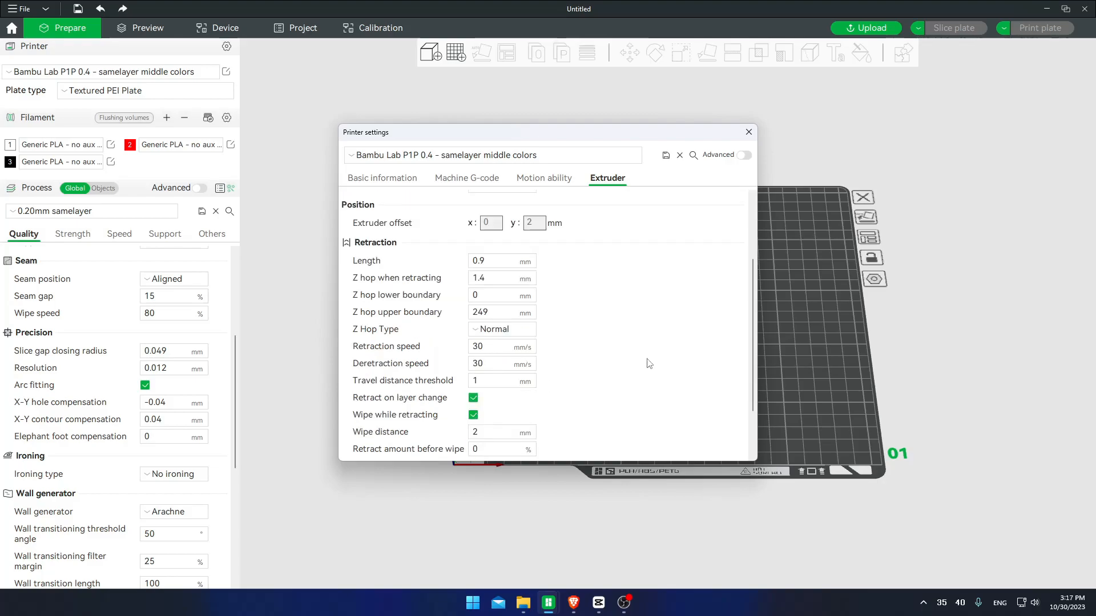
Select the samelayer last color printer preset, check its Z hop when retracting, and close the printer settings.
left_click(543, 161)
left_click(467, 269)
left_click(486, 279)
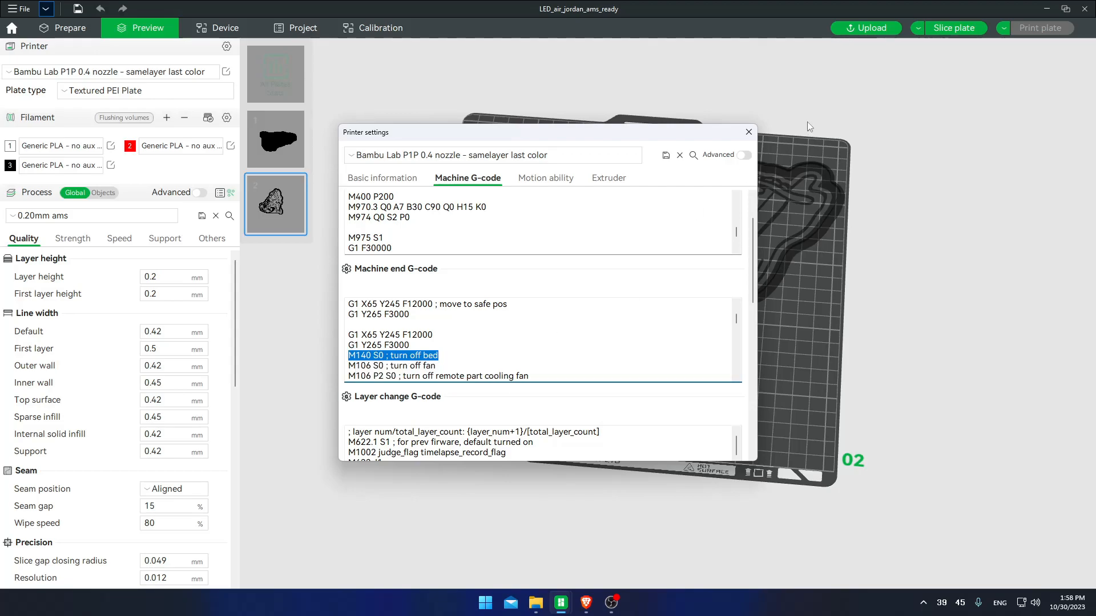
left_click(748, 132)
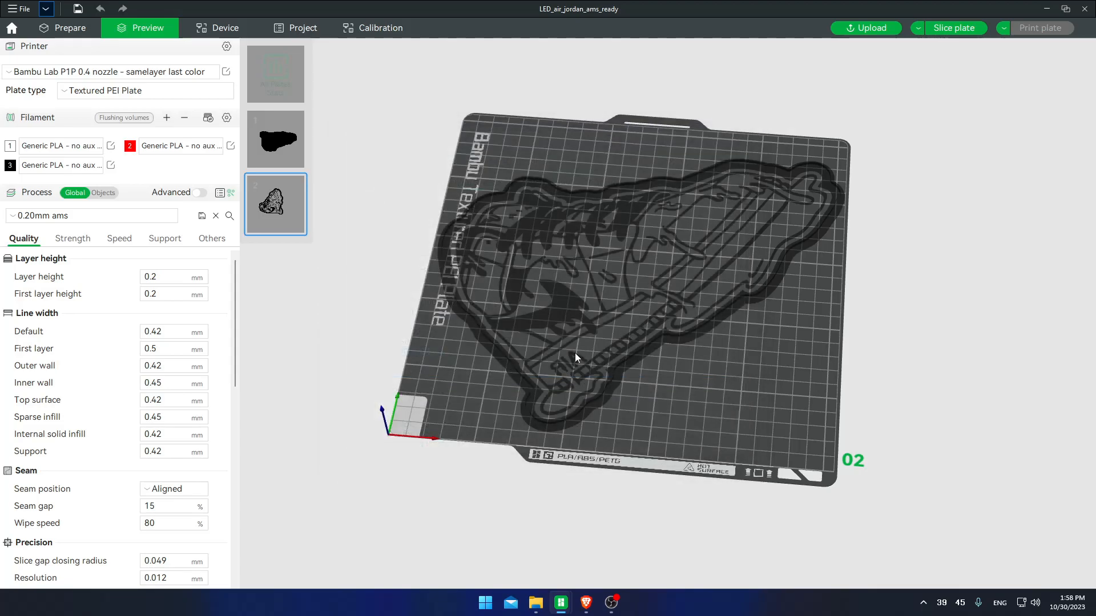
Switch to the browser's Cults3D lightbox profiles page and highlight the JSON files included in bambu_studio_profiles.zip.
scroll(593, 397, "down", 2)
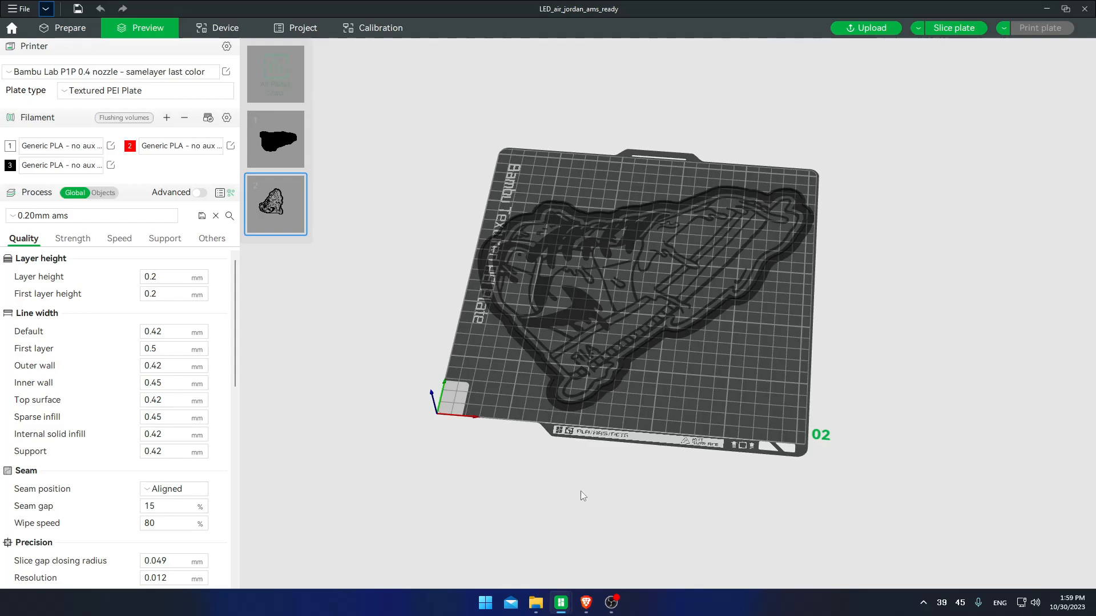
left_click(588, 604)
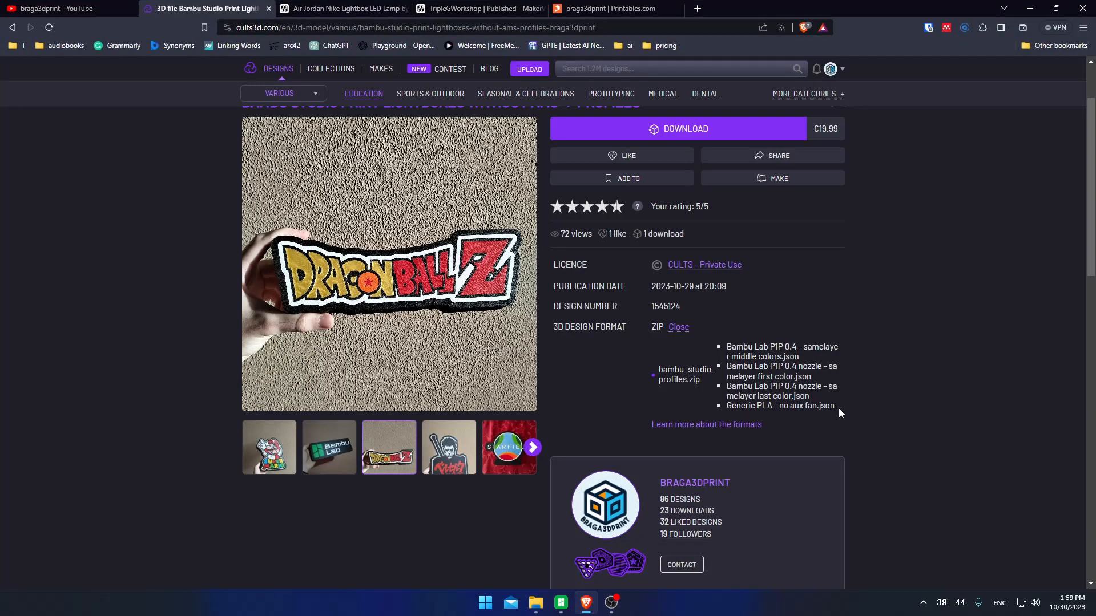
left_click_drag(836, 410, 728, 348)
left_click(893, 373)
Review the profiles' model description and installation instructions, and view the Super Mario lightbox photo in the gallery.
scroll(759, 312, "down", 3)
scroll(759, 318, "down", 3)
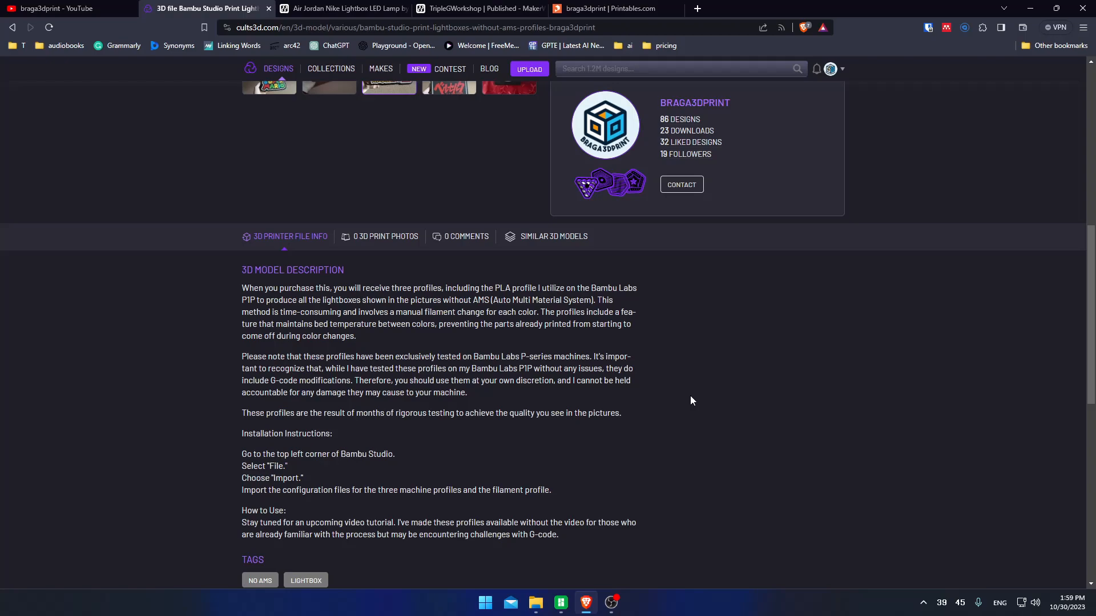
scroll(686, 402, "up", 6)
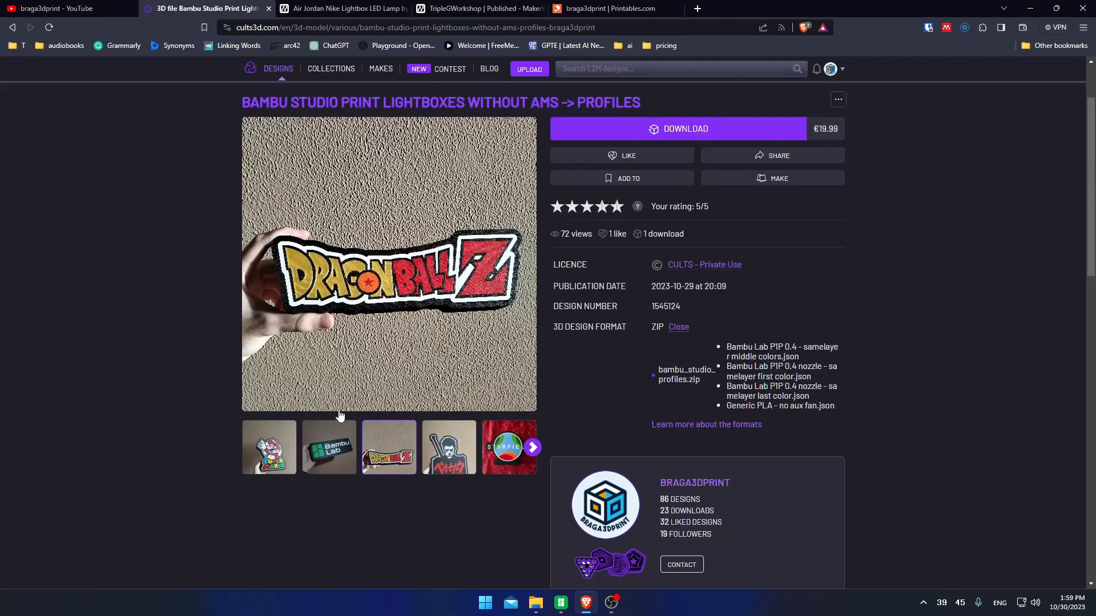
left_click(280, 444)
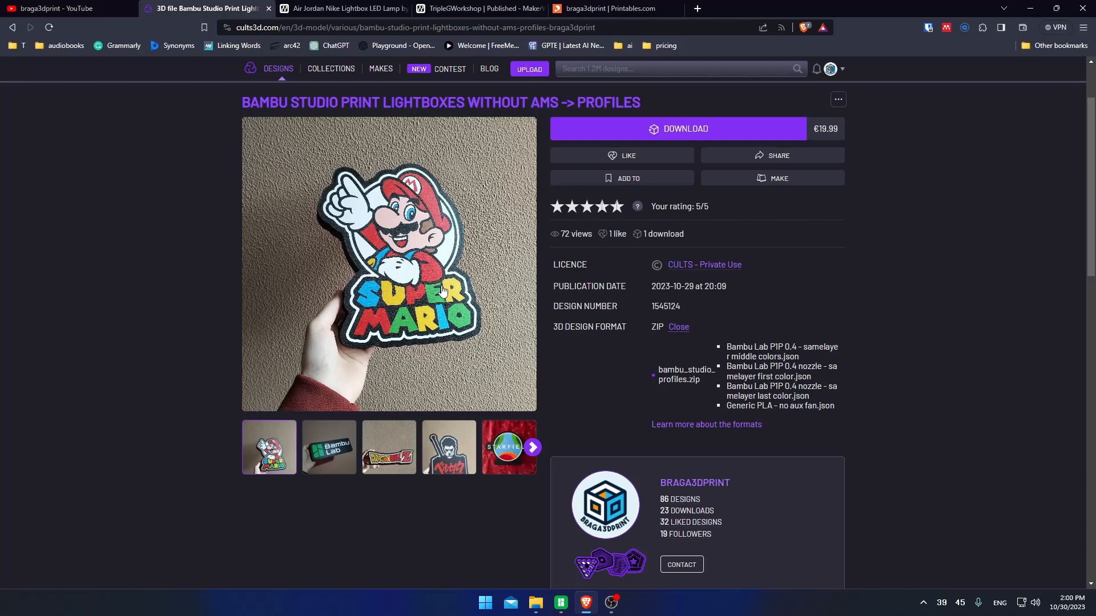
View the Air Jordan Nike Lightbox page on MakerWorld and the designer's exclusive models on Printables.
left_click(343, 8)
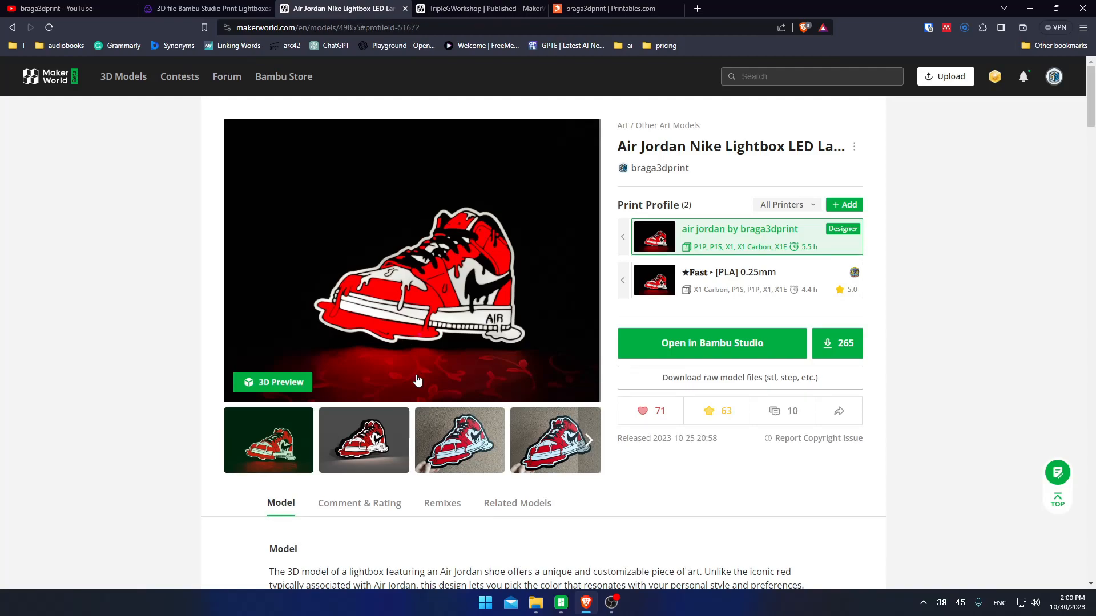
left_click(614, 6)
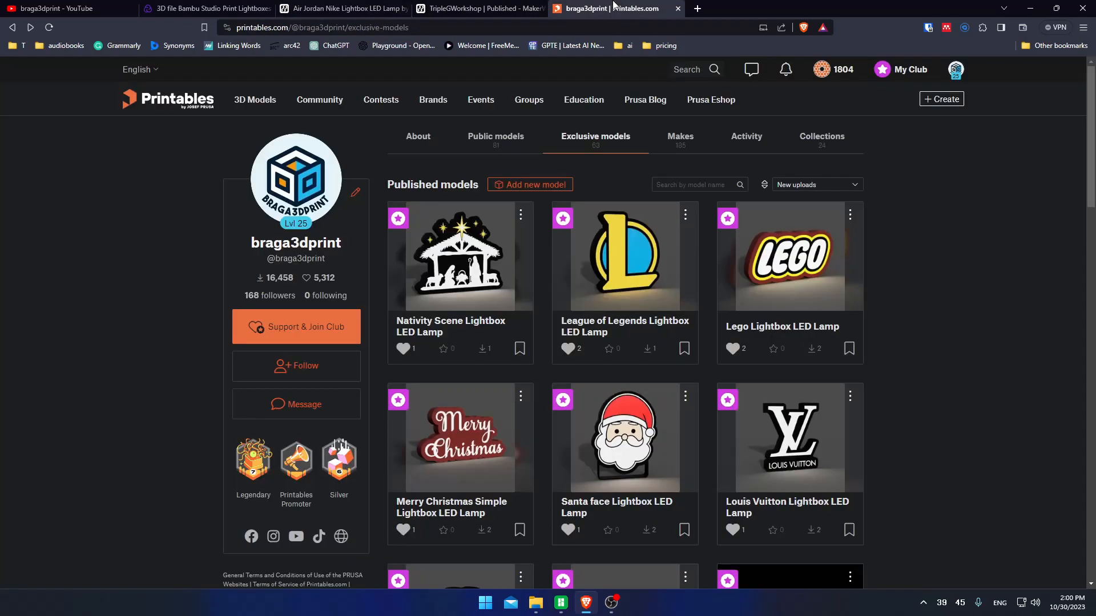